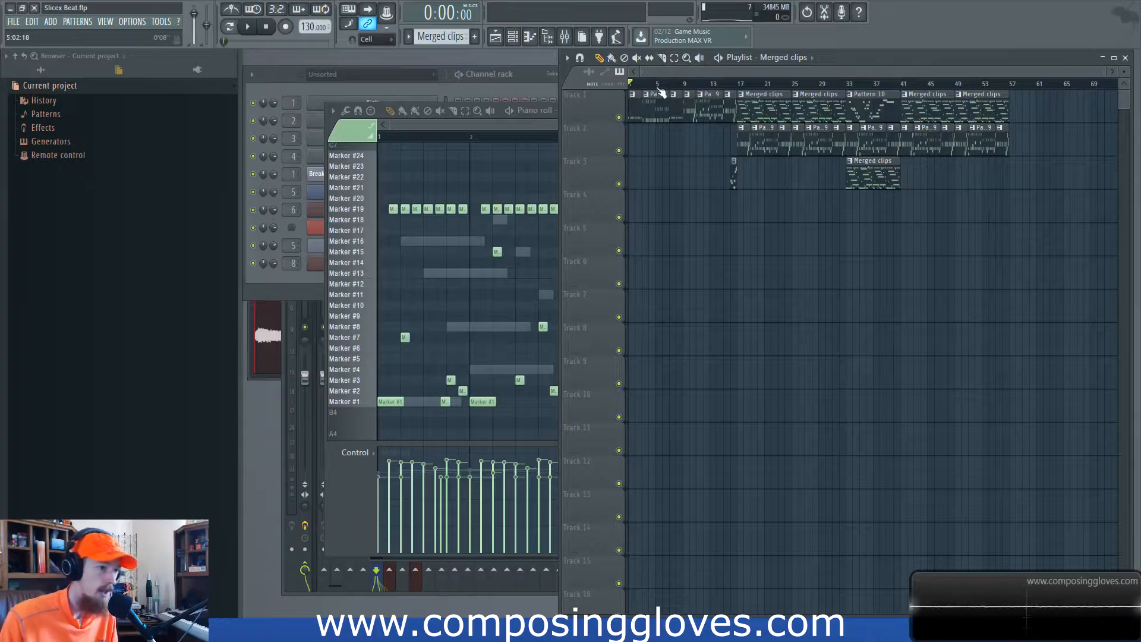
# - Examine the sliced samples in the Slicex channels for the Breakbeat Paradise loop and untitled_FL Keys
pyautogui.scroll(5, 683, 222)
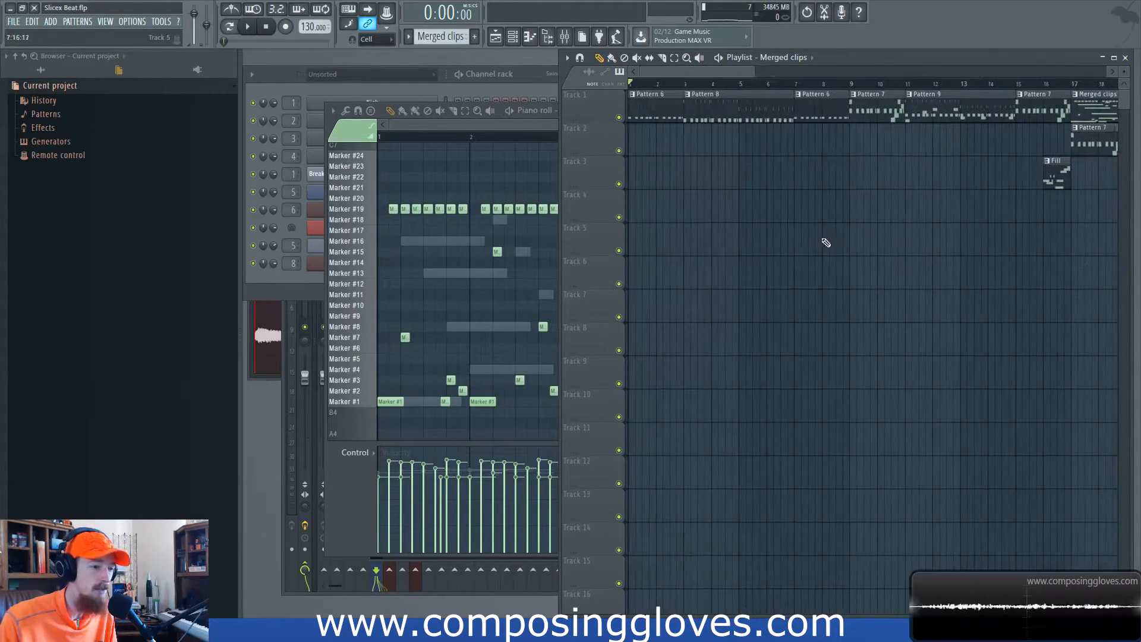
pyautogui.scroll(-4, 858, 240)
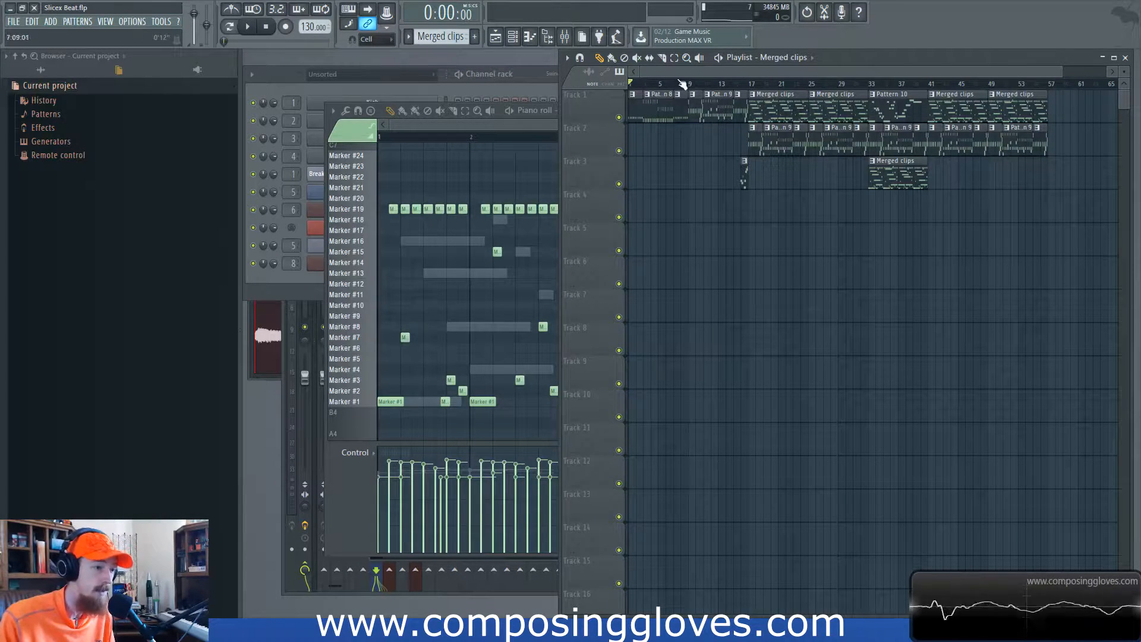
pyautogui.click(252, 278)
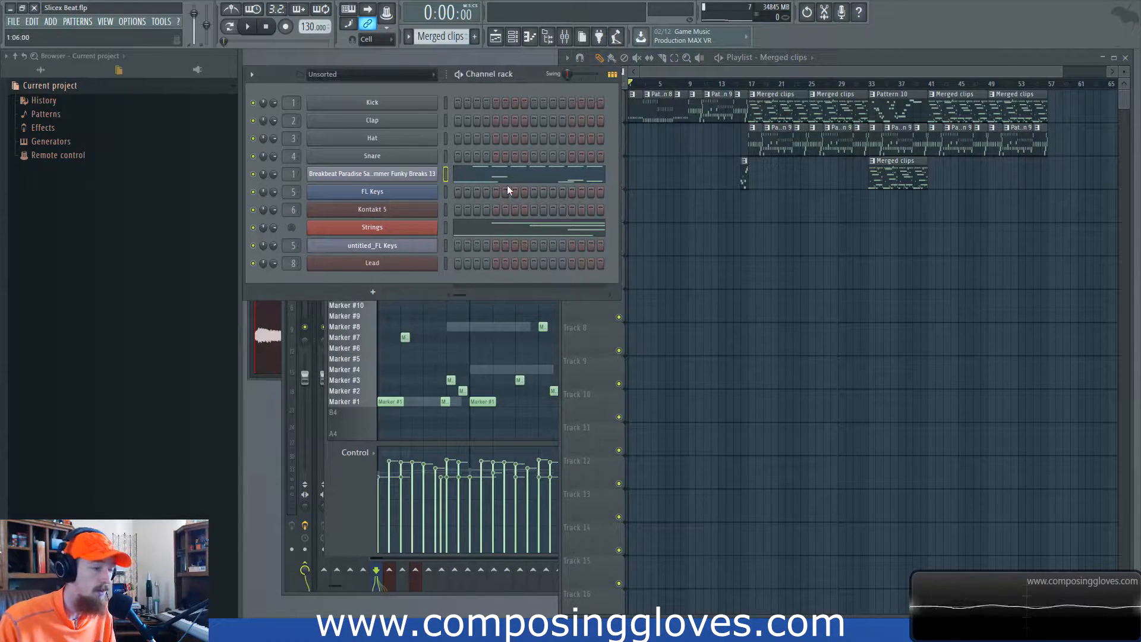
pyautogui.click(423, 173)
pyautogui.click(424, 174)
pyautogui.click(404, 246)
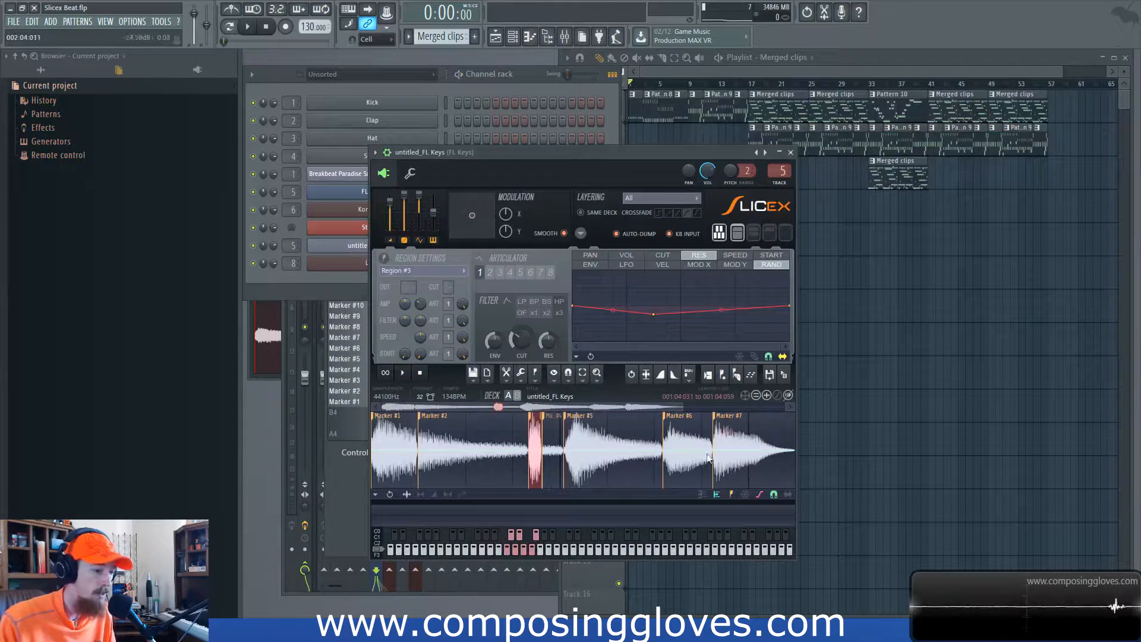
pyautogui.click(281, 281)
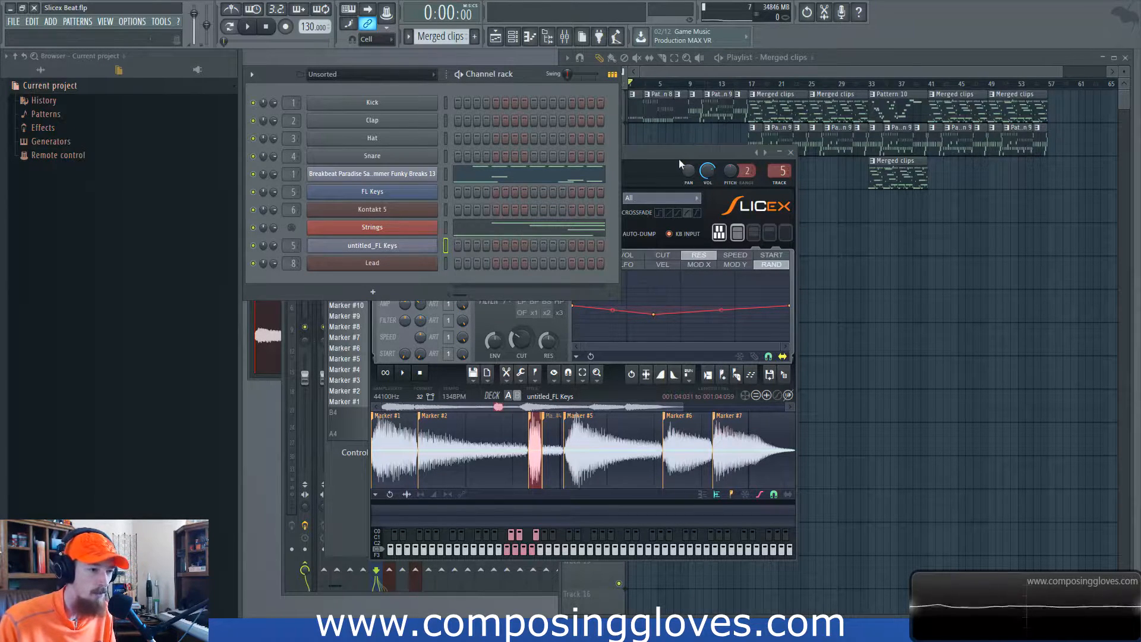
# - Play the full playlist arrangement from the beginning while watching the untitled_FL Keys slices trigger, and stop playback
pyautogui.moveTo(678, 159); pyautogui.dragTo(619, 170)
pyautogui.click(744, 71)
pyautogui.moveTo(661, 84); pyautogui.dragTo(630, 83)
pyautogui.scroll(5, 649, 110)
pyautogui.scroll(-5, 1074, 236)
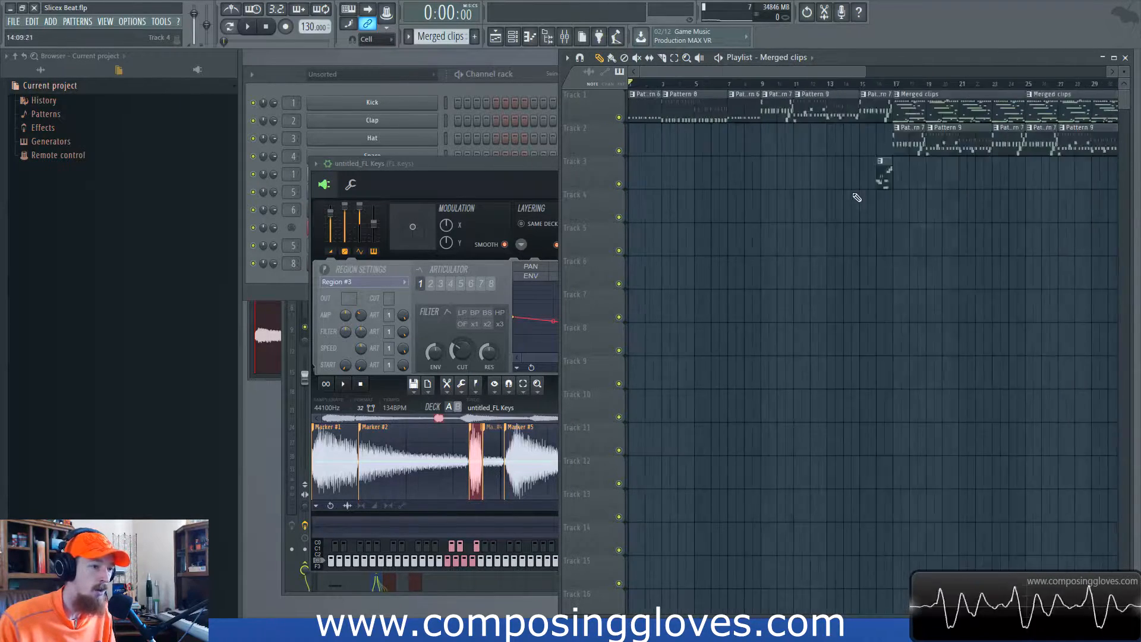
pyautogui.press('space')
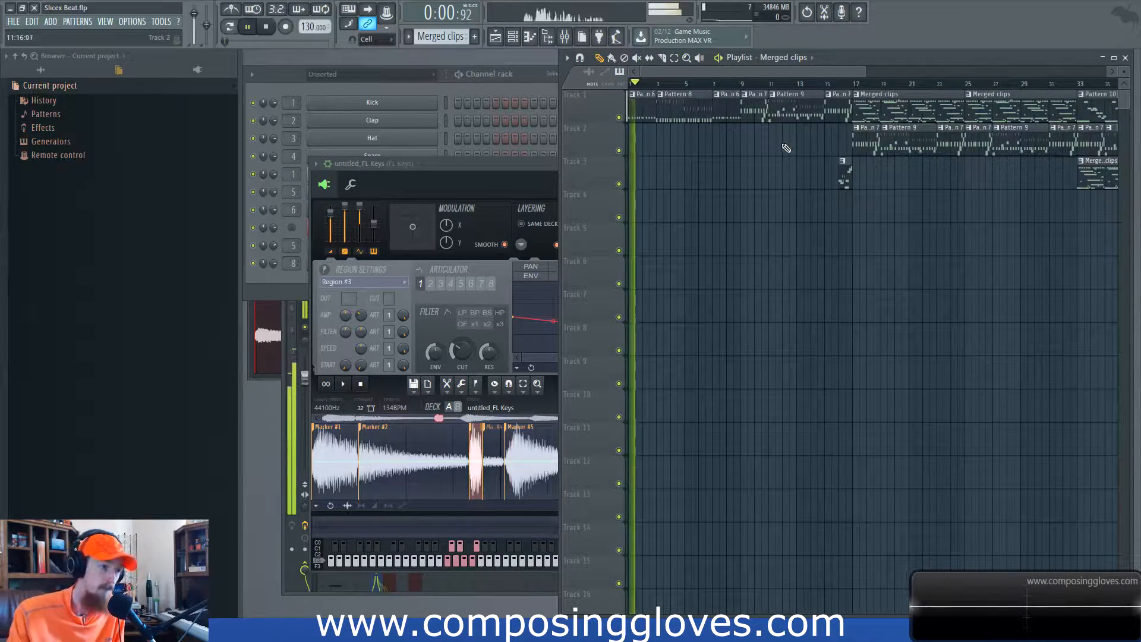
pyautogui.click(505, 180)
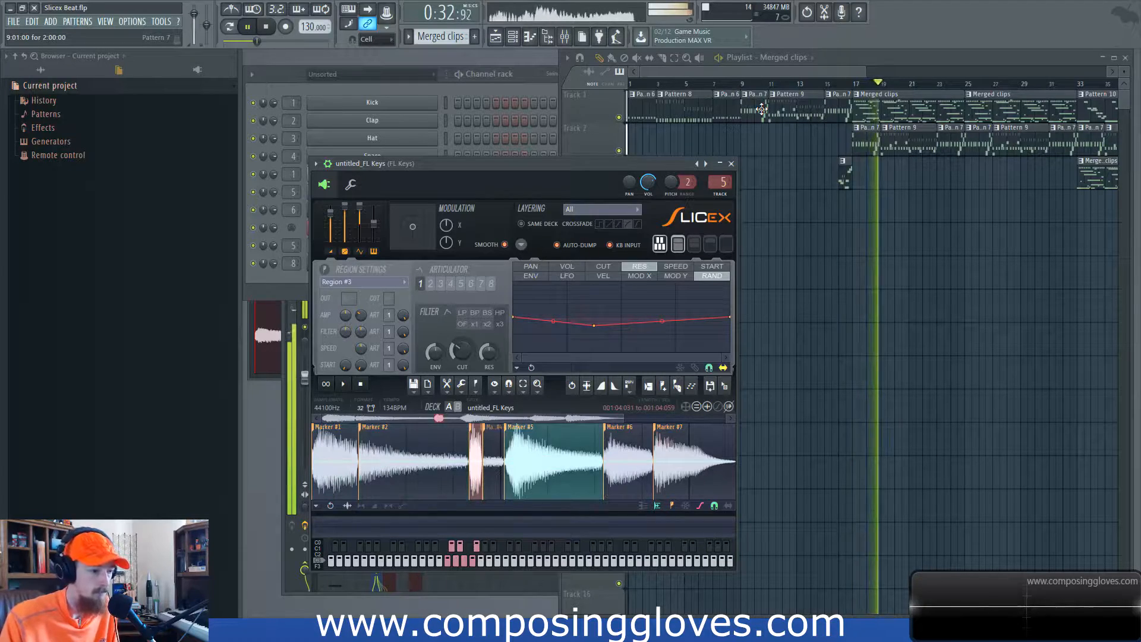
pyautogui.press('space')
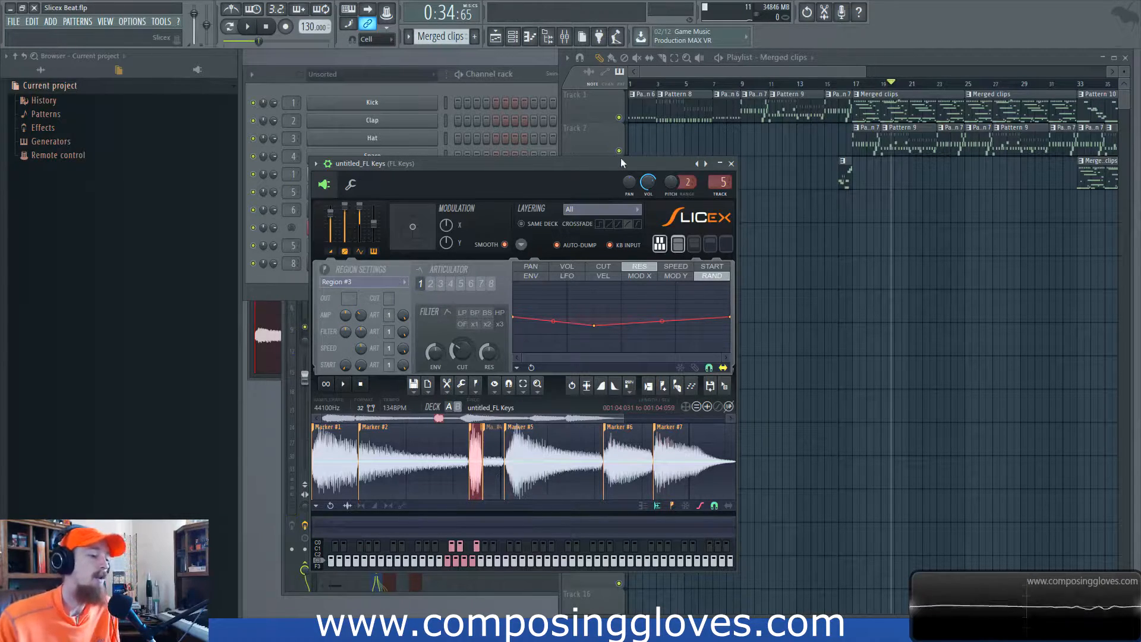
# - Examine the untitled_FL Keys notes of Pattern 8 in the piano roll and compare them with its Slicex slices
pyautogui.moveTo(874, 109); pyautogui.dragTo(1111, 209)
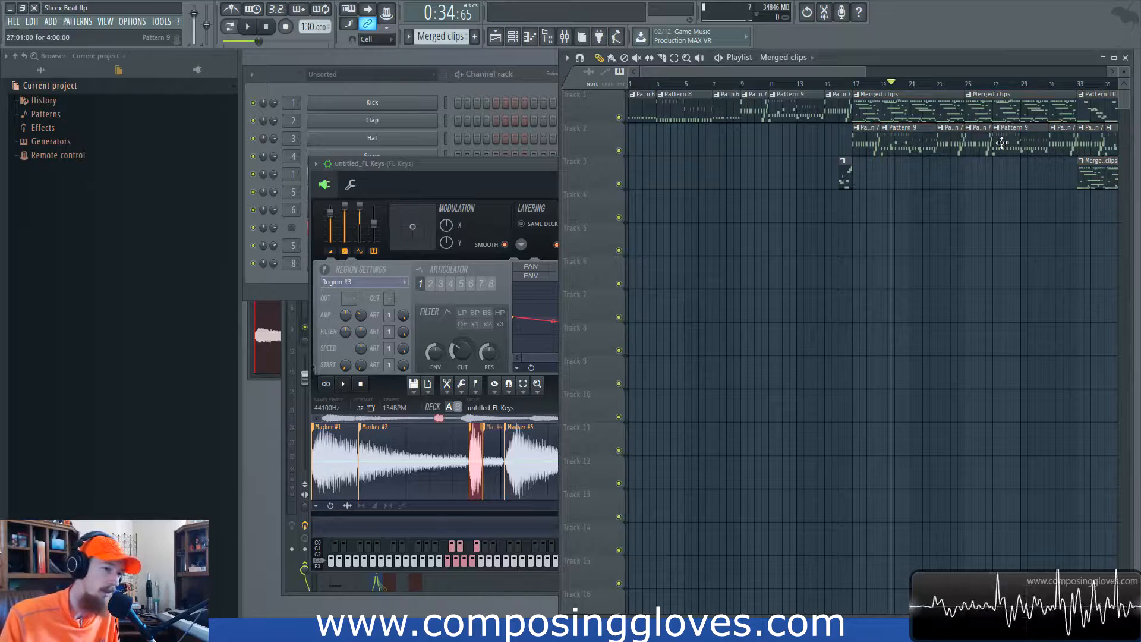
pyautogui.doubleClick(664, 96)
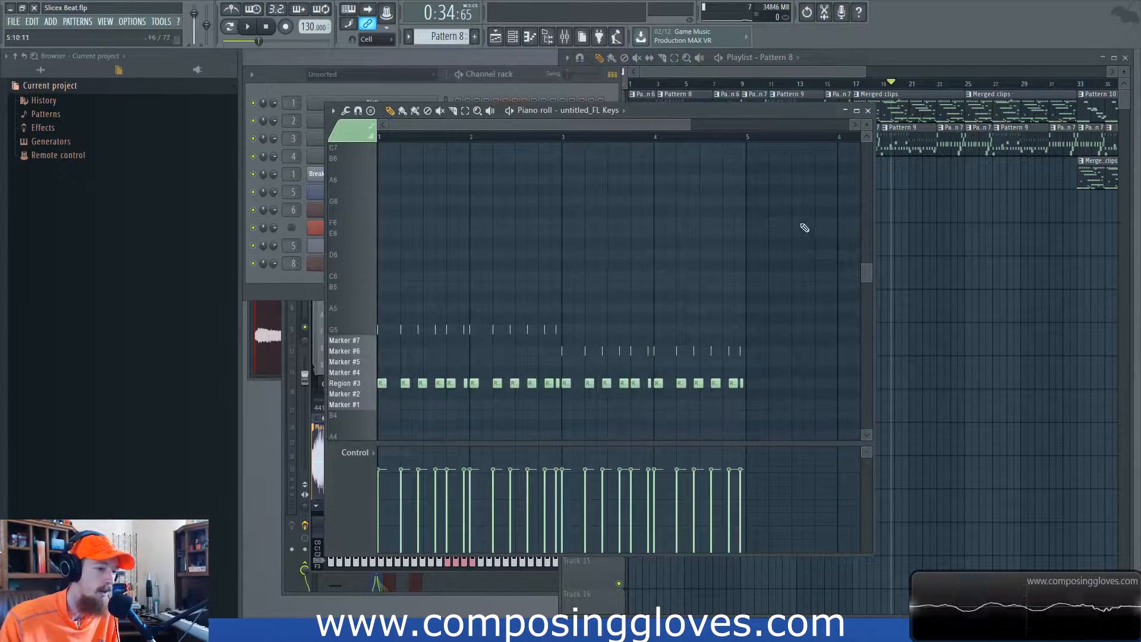
pyautogui.click(868, 112)
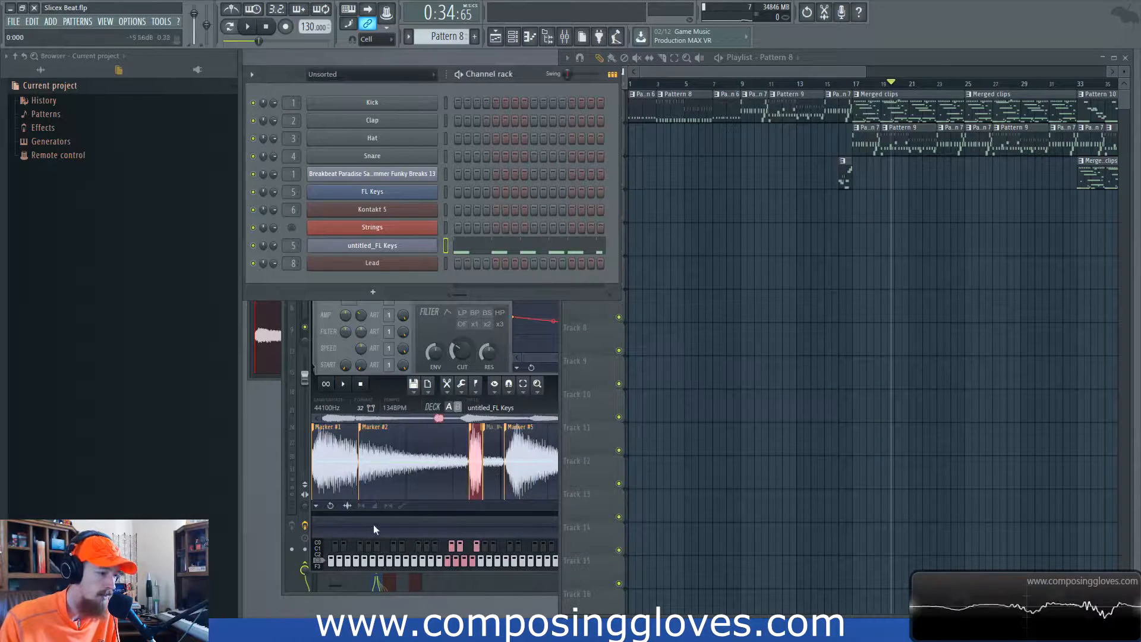
pyautogui.click(441, 518)
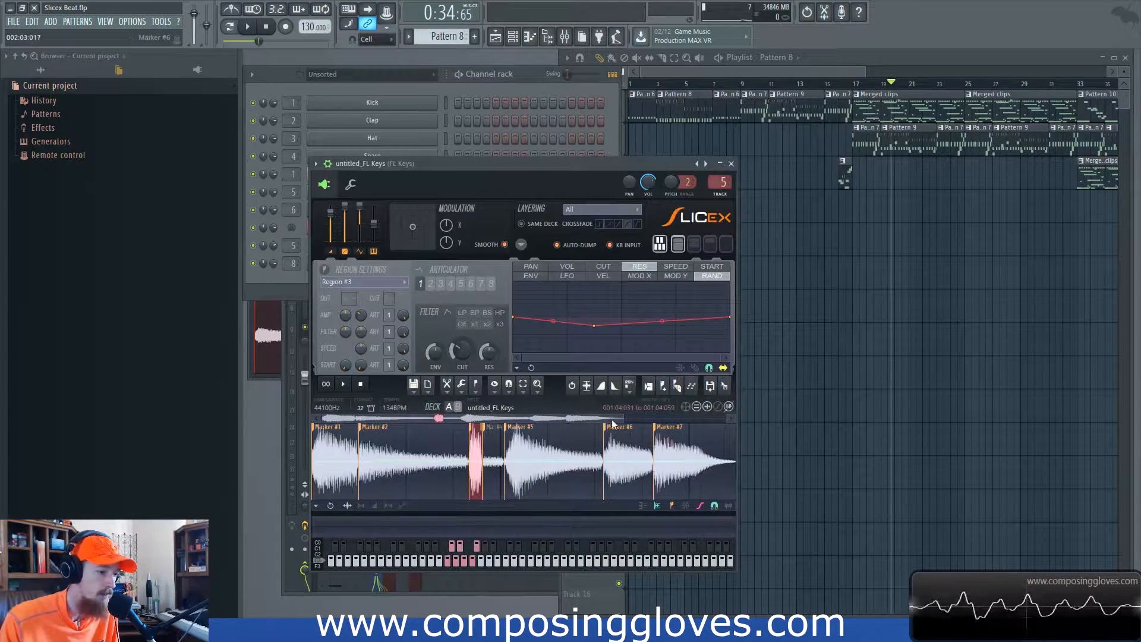
# - Select Pattern 2, switch playback to pattern mode, and audition the pattern
pyautogui.click(262, 276)
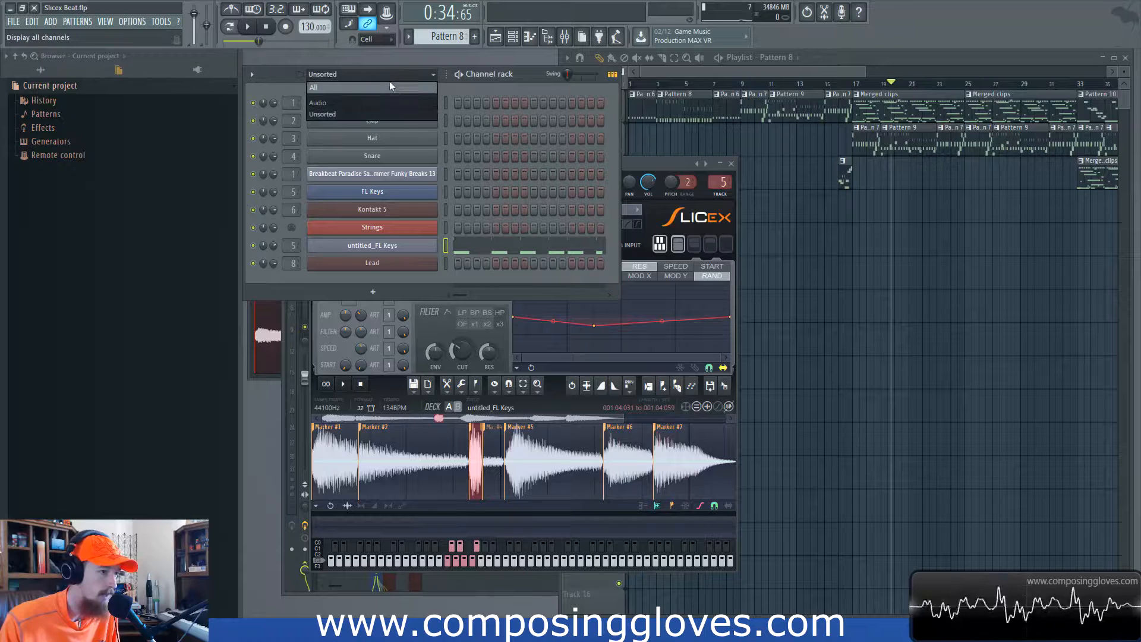
pyautogui.click(453, 39)
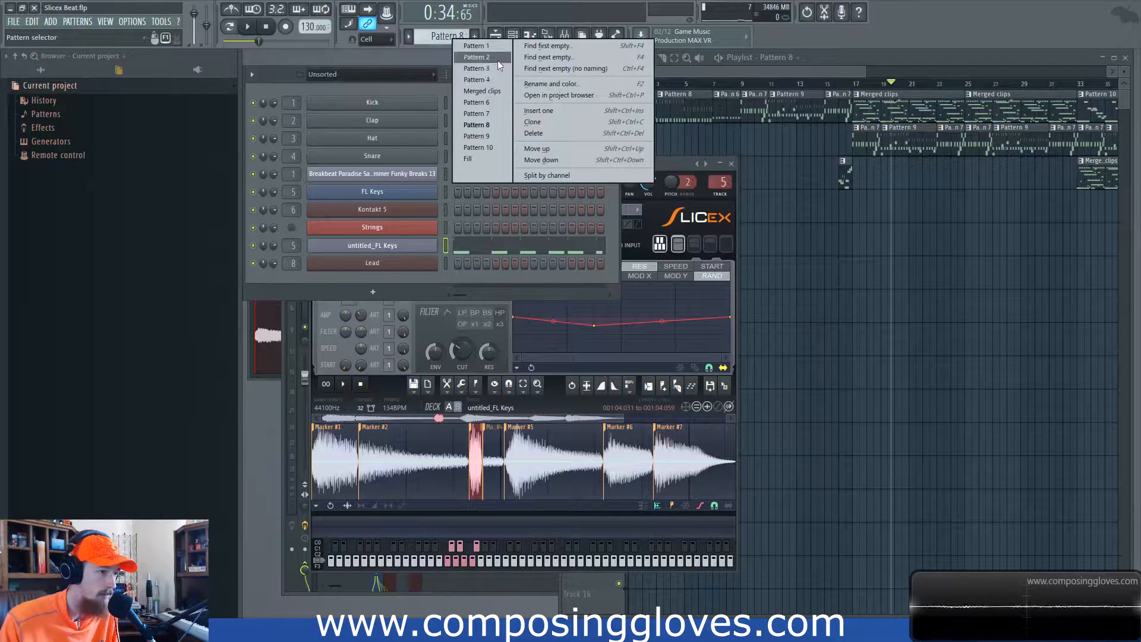
pyautogui.click(475, 57)
pyautogui.click(229, 29)
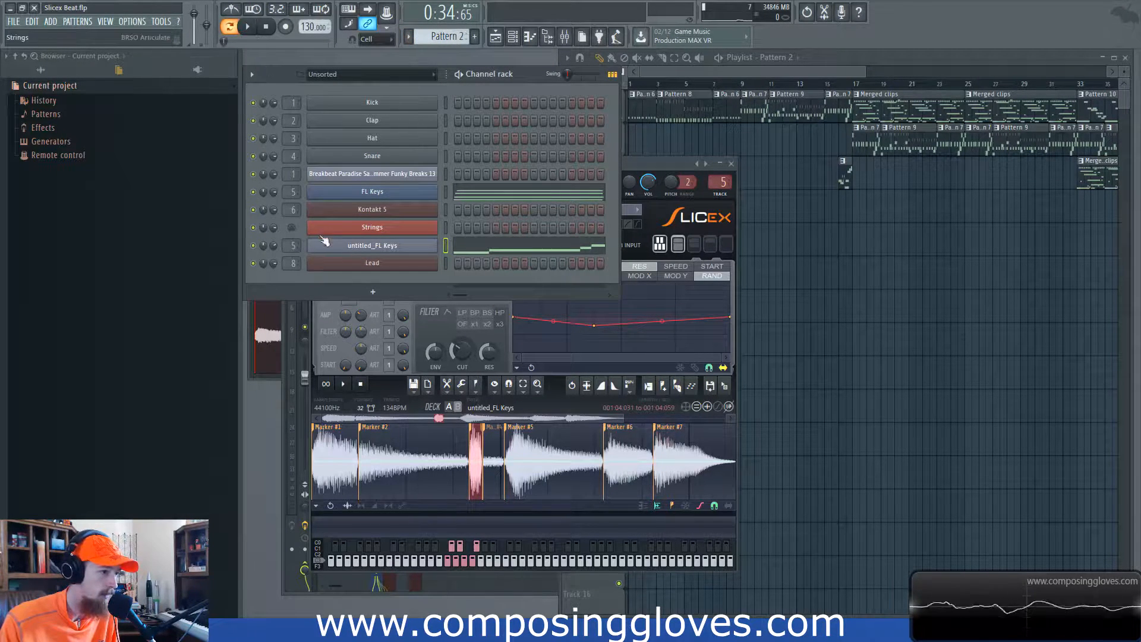
pyautogui.click(248, 27)
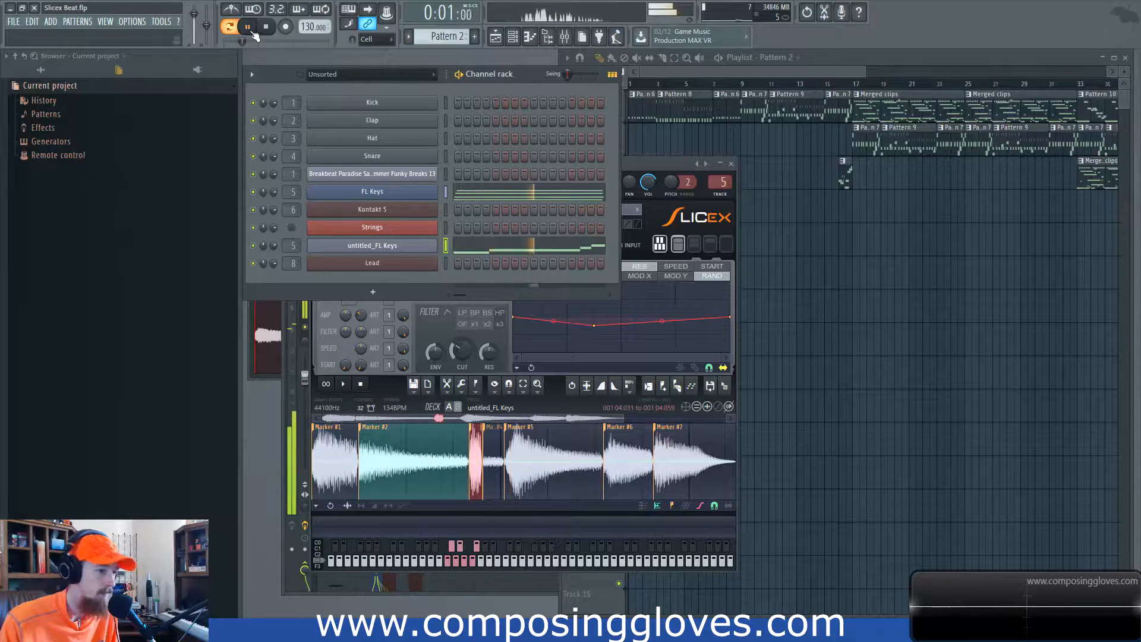
pyautogui.press('space')
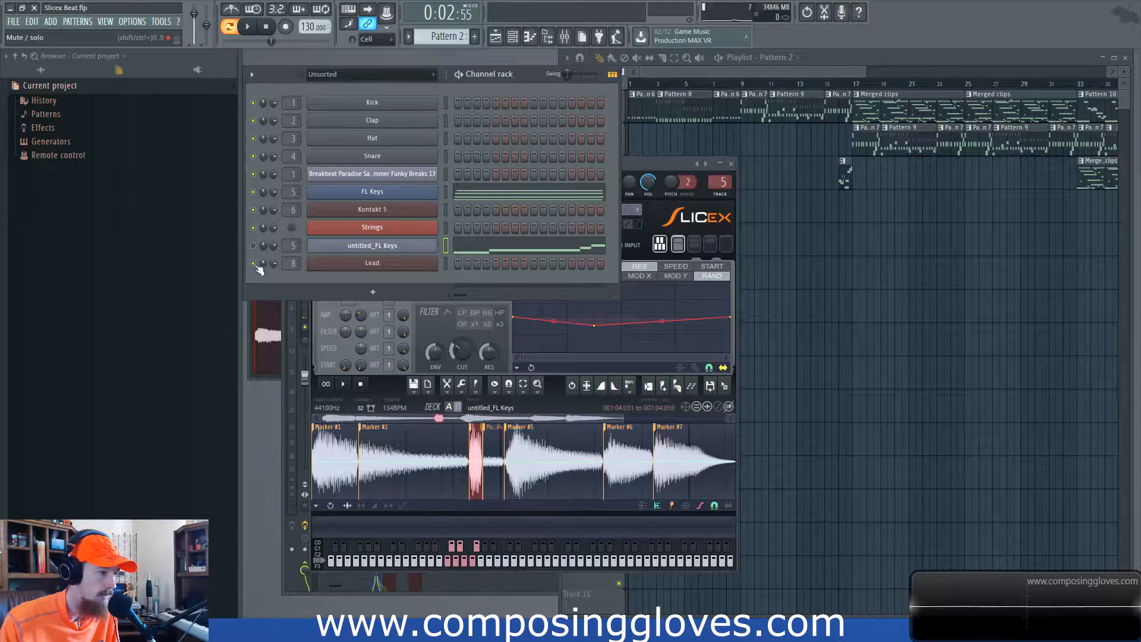
# - Restart Pattern 2, open its FL Keys notes in the piano roll, and stop playback
pyautogui.press('space')
pyautogui.click(476, 192)
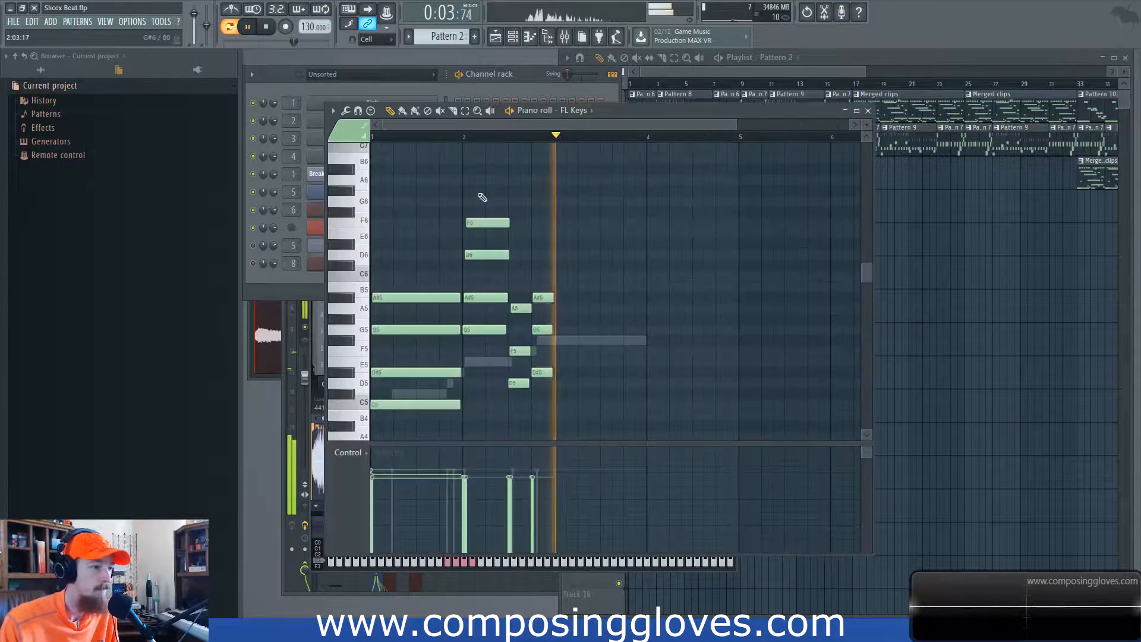
pyautogui.press('space')
pyautogui.keyDown('ctrl'); pyautogui.scroll(-1, 451, 250); pyautogui.keyUp('ctrl')
pyautogui.scroll(-1, 451, 226)
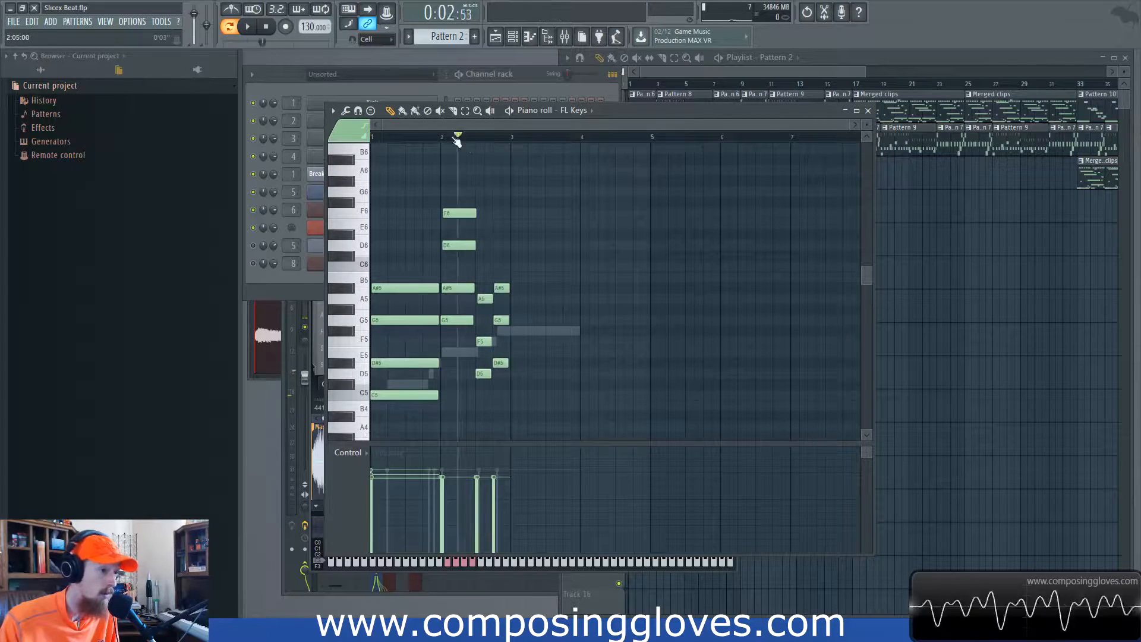
# - Show the FL Keys mixer track, bring the piano roll back in front of it, and audition the chords
pyautogui.click(564, 37)
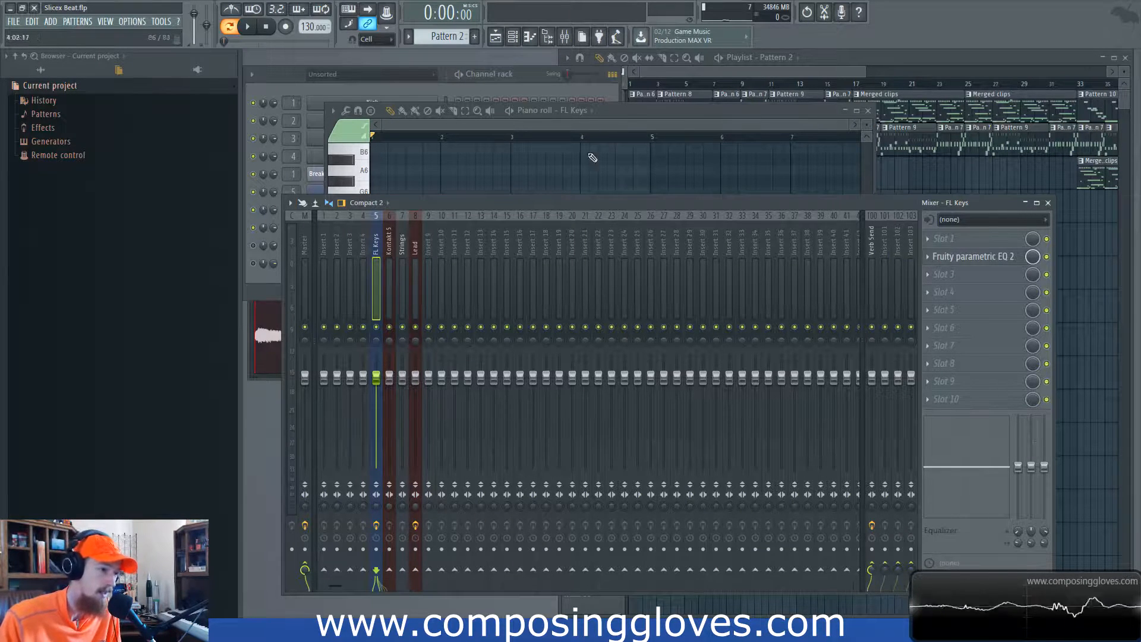
pyautogui.moveTo(667, 111); pyautogui.dragTo(679, 111)
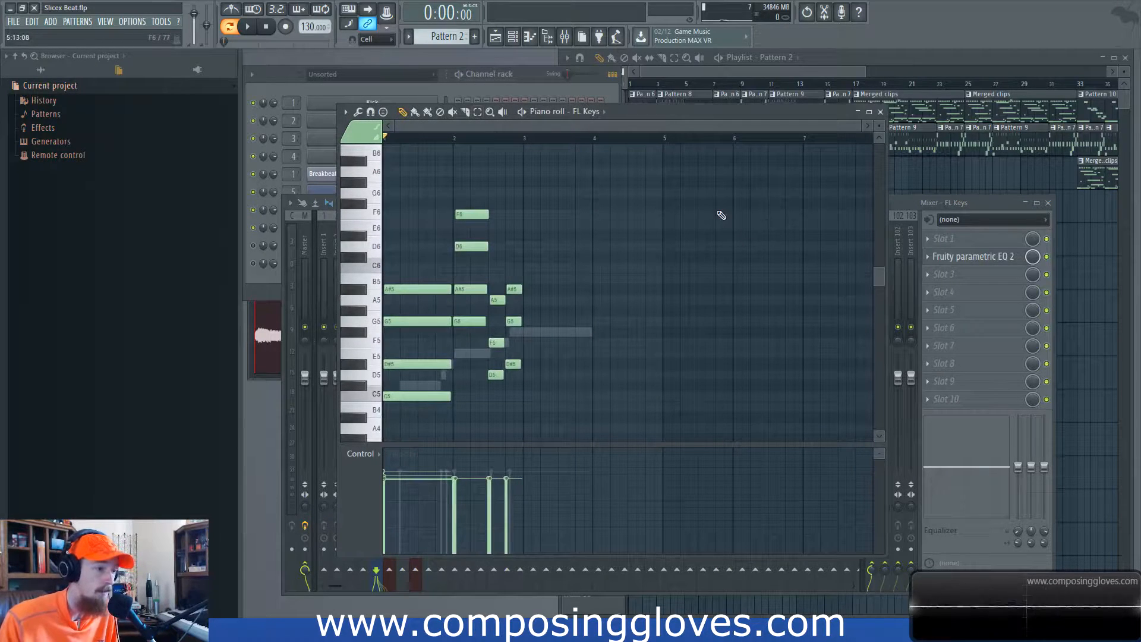
pyautogui.press('space')
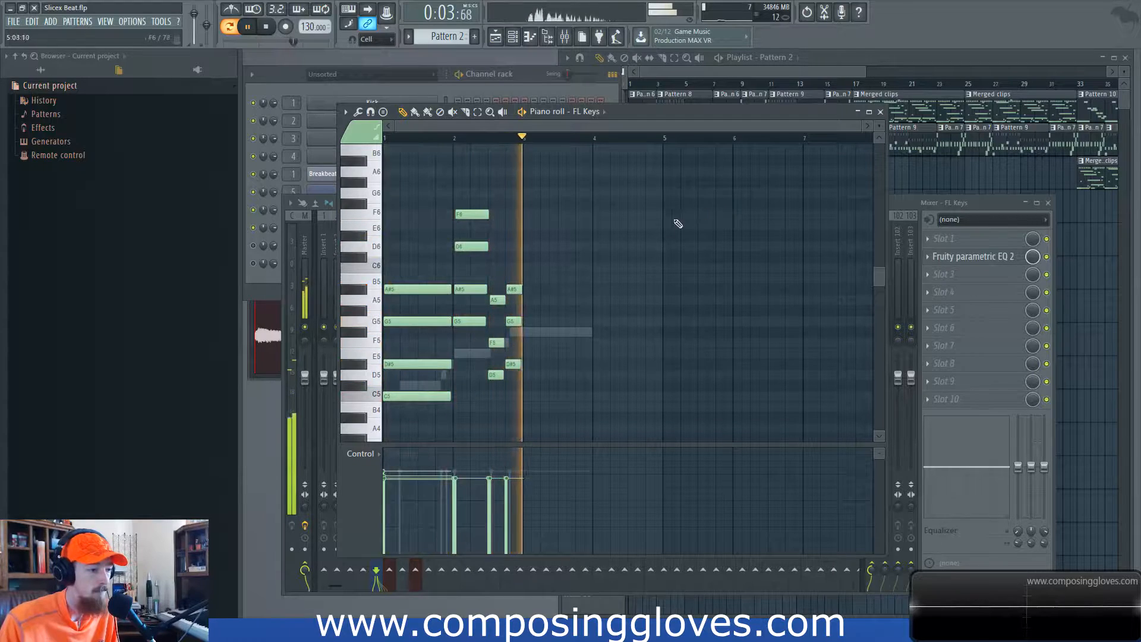
pyautogui.press('space')
# - Examine the staggered note starts of the FL Keys chords in the piano roll up close
pyautogui.keyDown('ctrl'); pyautogui.scroll(5, 656, 379); pyautogui.keyUp('ctrl')
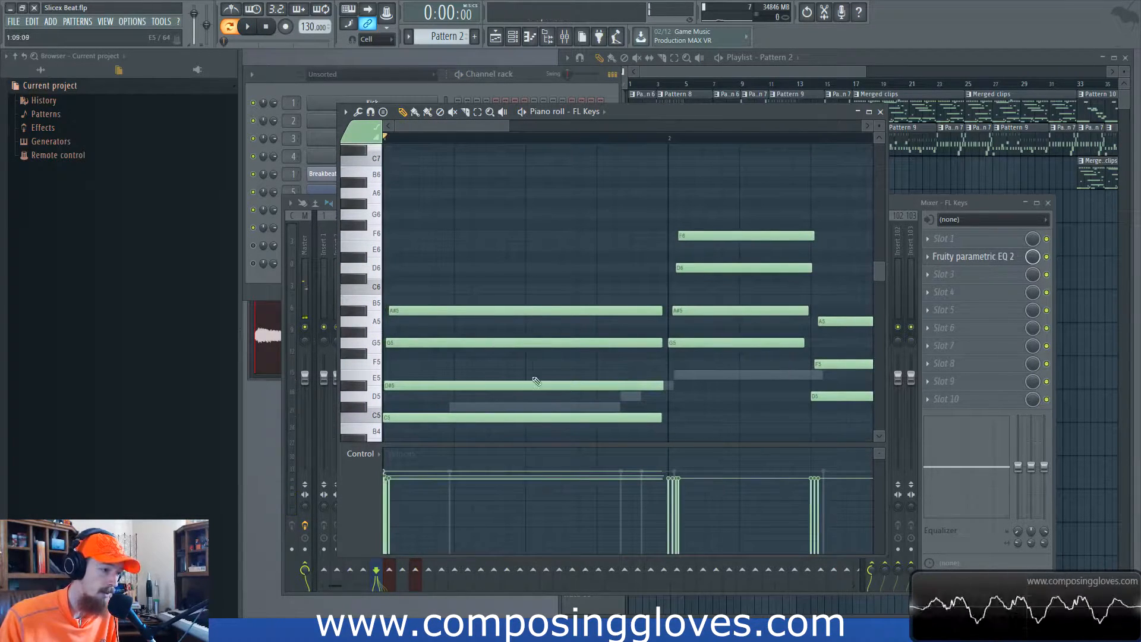
pyautogui.keyDown('ctrl'); pyautogui.scroll(-3, 515, 366); pyautogui.keyUp('ctrl')
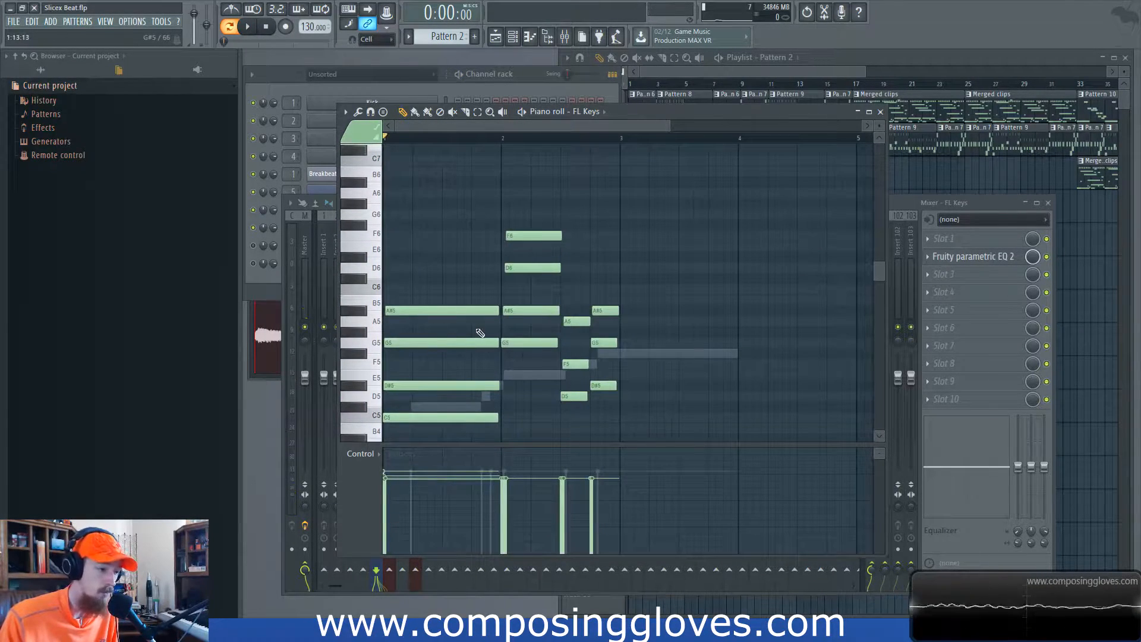
pyautogui.scroll(-1, 476, 321)
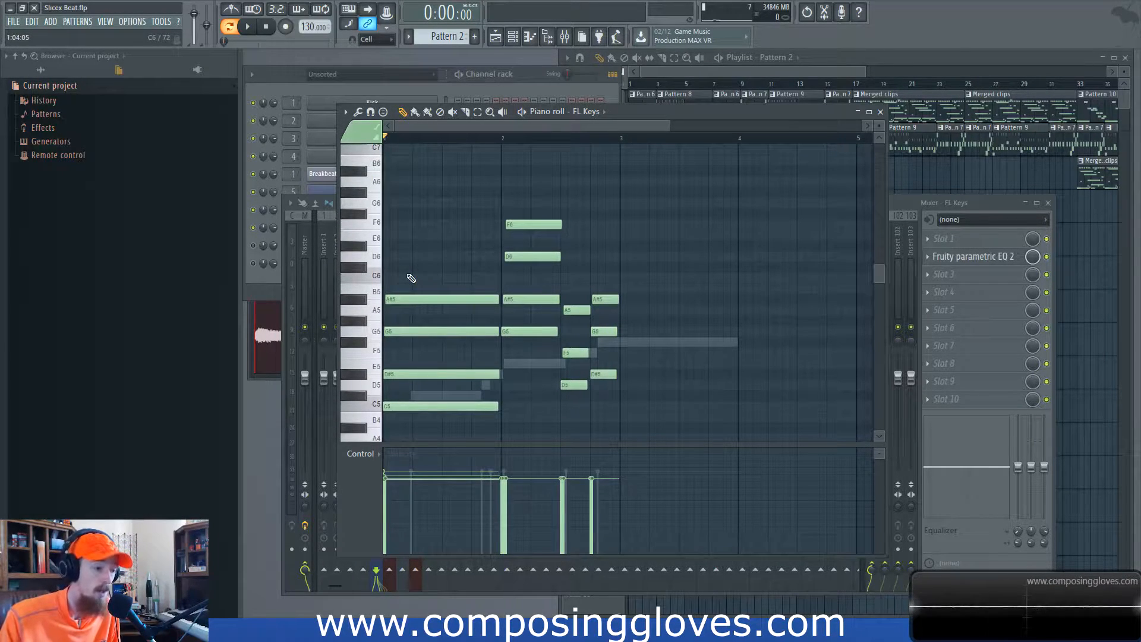
pyautogui.keyDown('ctrl'); pyautogui.scroll(4, 440, 321); pyautogui.keyUp('ctrl')
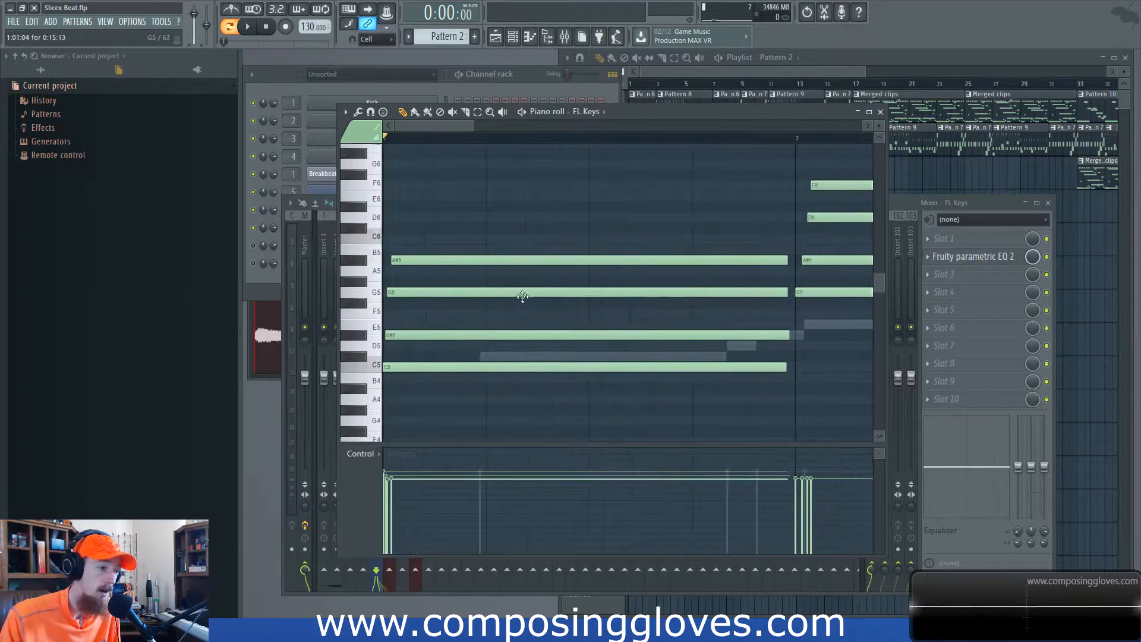
pyautogui.moveTo(447, 224); pyautogui.dragTo(580, 416)
pyautogui.scroll(-2, 585, 335)
pyautogui.scroll(2, 575, 340)
pyautogui.press('ctrl')
pyautogui.hscroll(5, 683, 253)
pyautogui.scroll(-1, 573, 303)
# - Add a test chord of D#5, F#5, A5 and C#6 halfway through bar 3 and select its notes
pyautogui.click(585, 333)
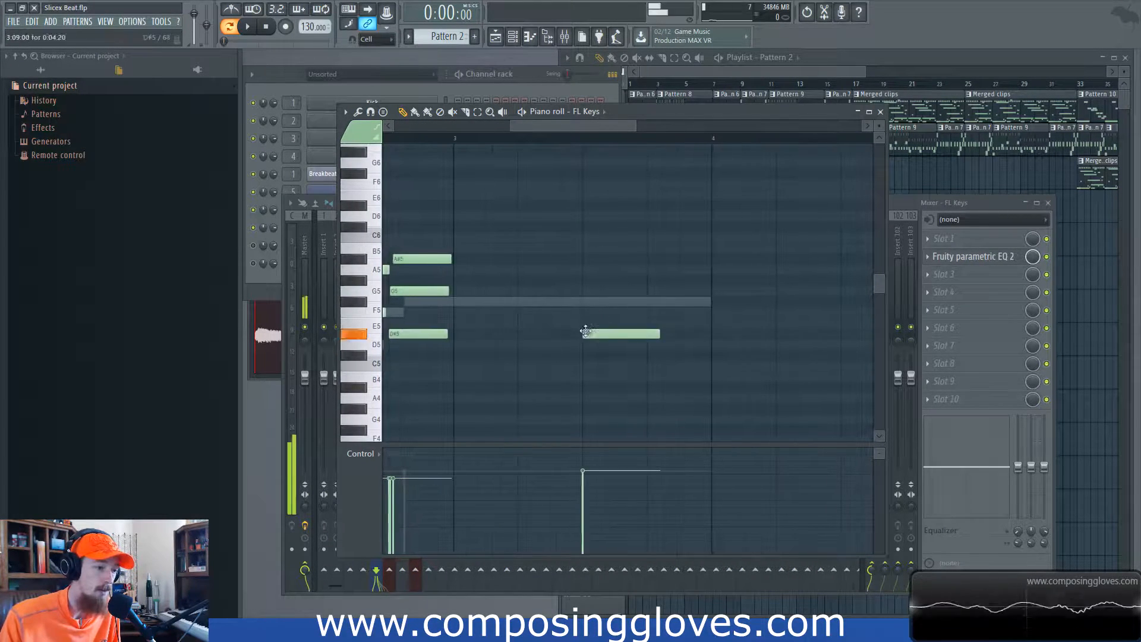
pyautogui.click(586, 301)
pyautogui.click(587, 269)
pyautogui.click(587, 226)
pyautogui.moveTo(552, 190); pyautogui.dragTo(731, 502)
pyautogui.scroll(1, 605, 333)
pyautogui.scroll(4, 605, 333)
pyautogui.hscroll(1, 606, 330)
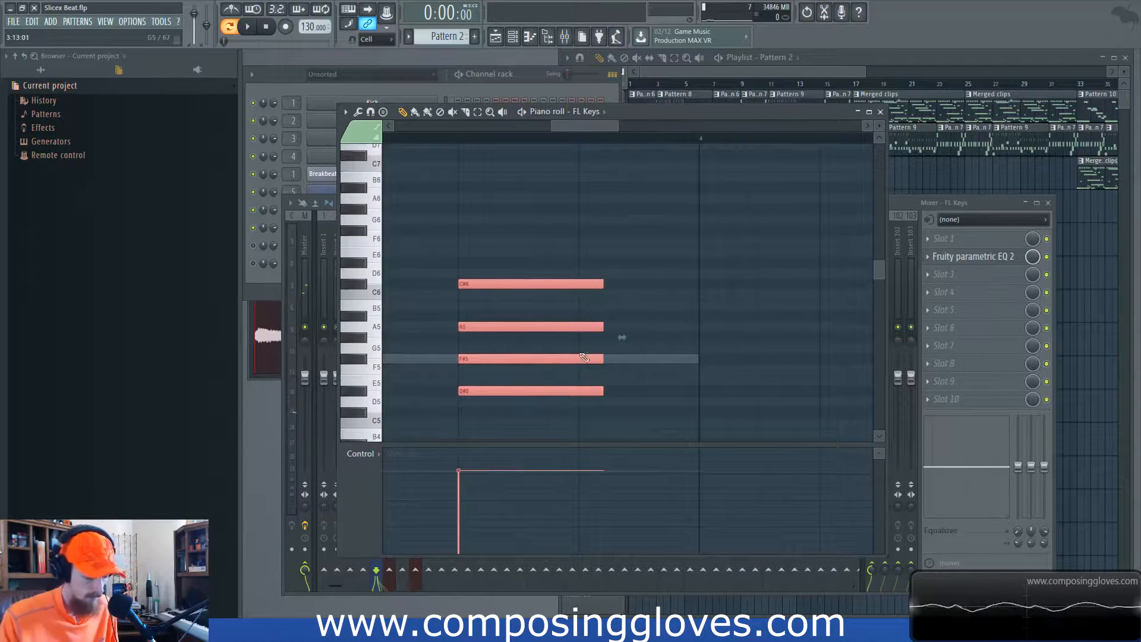
# - Strumize the selected chord with reduced start velocity and start time strength, and bring the end time strength down to zero
pyautogui.hotkey('alt', 's')
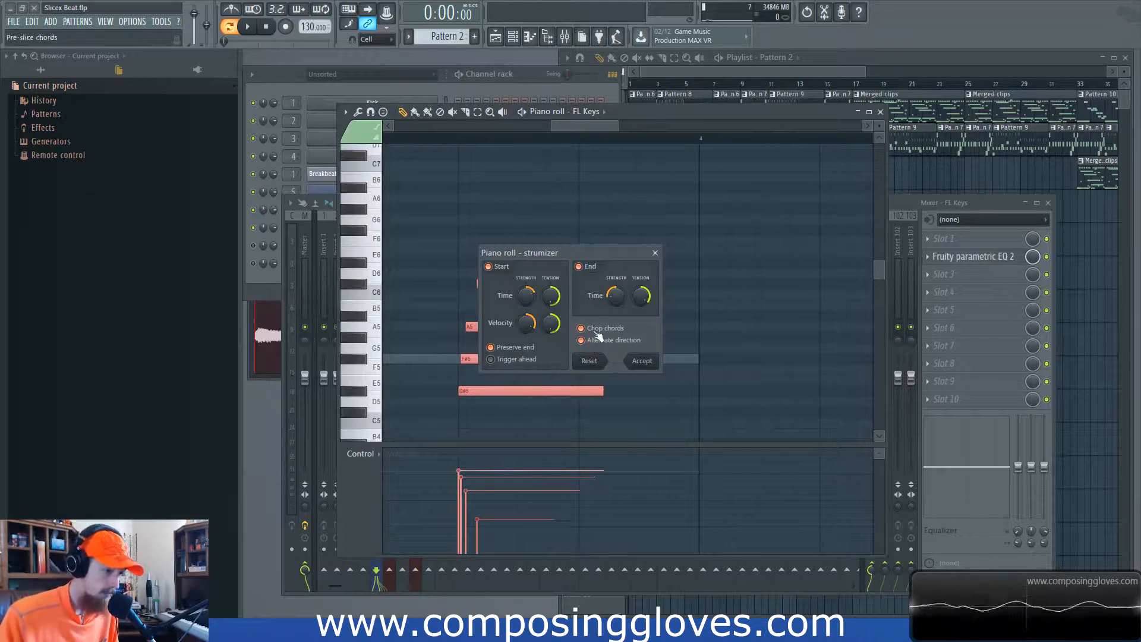
pyautogui.moveTo(572, 247); pyautogui.dragTo(757, 240)
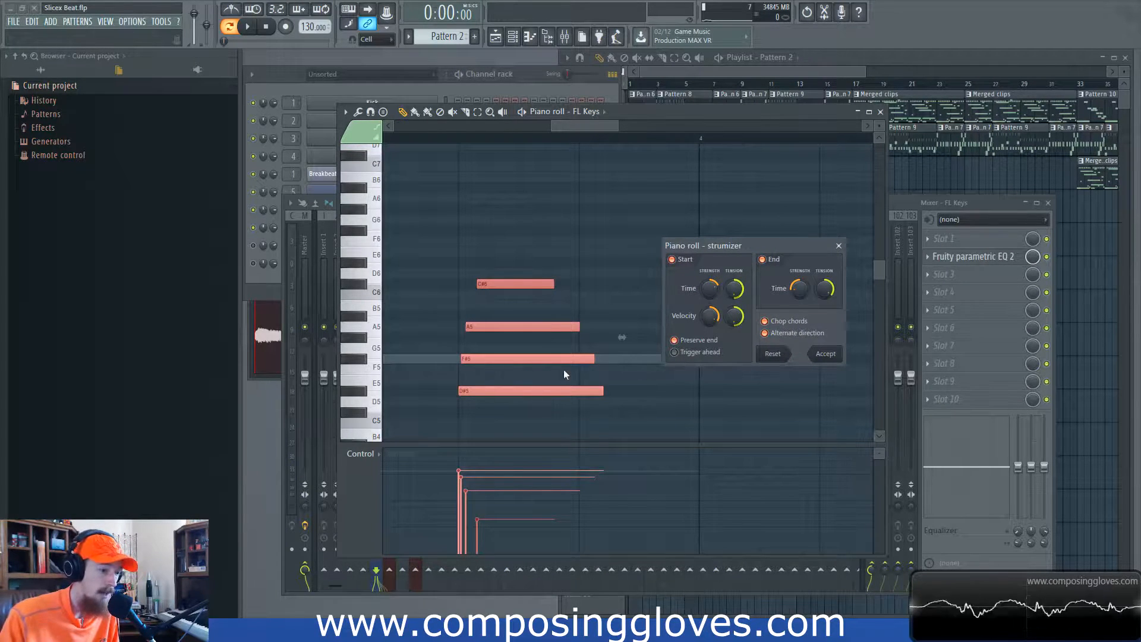
pyautogui.moveTo(711, 316); pyautogui.dragTo(712, 351)
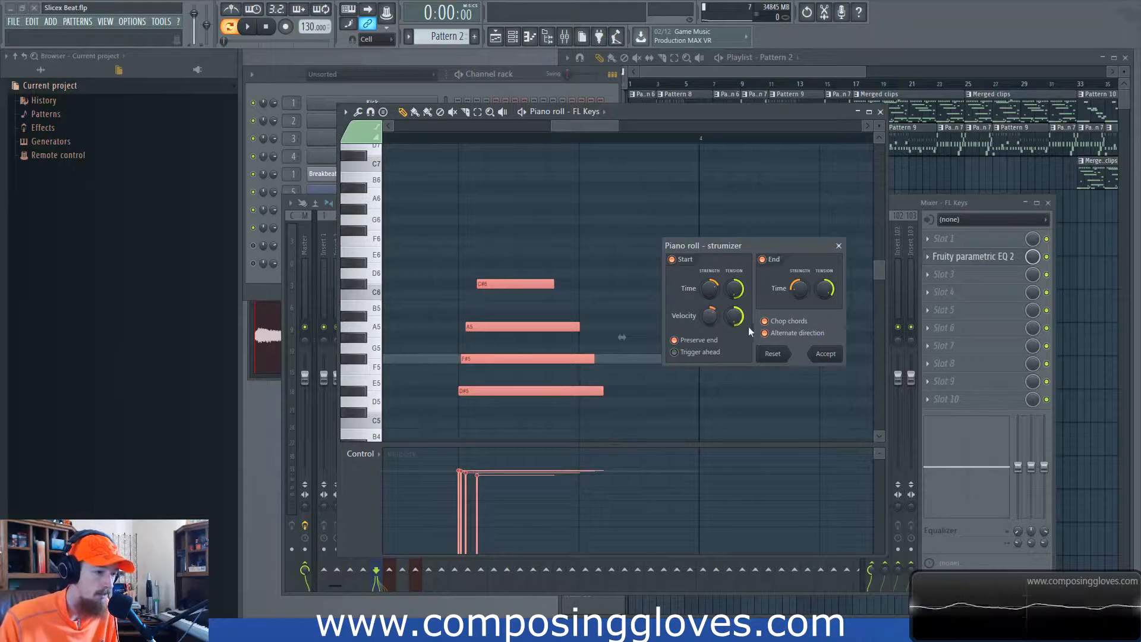
pyautogui.moveTo(713, 294)
pyautogui.mouseDown()
pyautogui.moveTo(713, 312)
pyautogui.moveTo(721, 292)
pyautogui.mouseUp()
pyautogui.moveTo(806, 291); pyautogui.dragTo(806, 309)
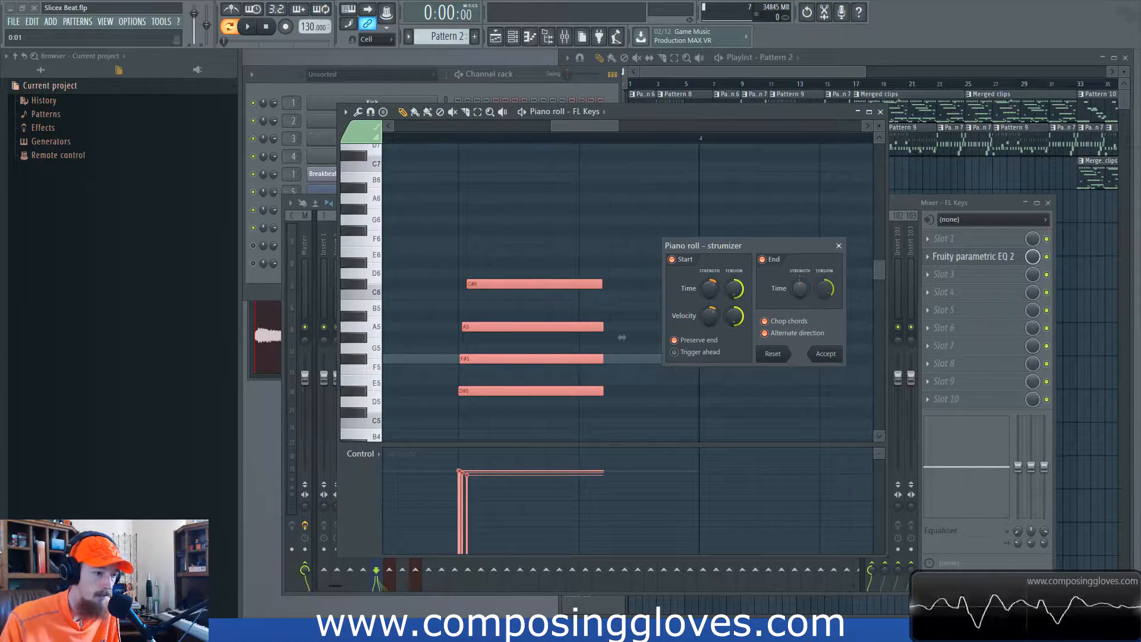
# - Close the strumizer and delete the test chord from bar 3 of the FL Keys part
pyautogui.click(838, 246)
pyautogui.rightClick(514, 282)
pyautogui.scroll(-5, 561, 309)
pyautogui.scroll(1, 607, 316)
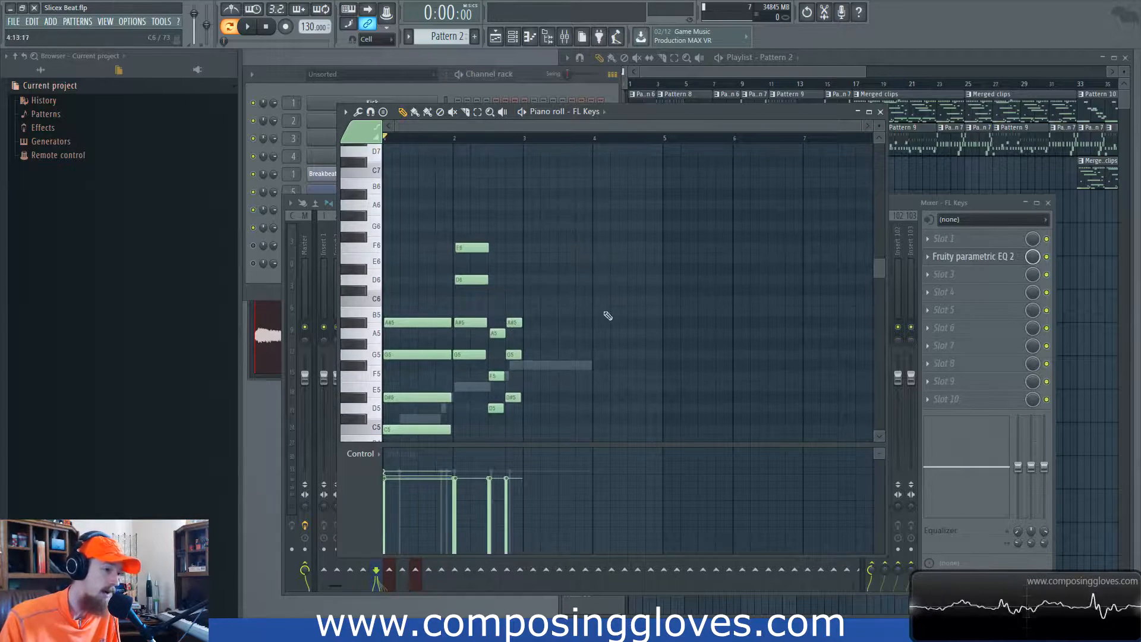
pyautogui.scroll(-3, 560, 295)
pyautogui.scroll(2, 564, 295)
pyautogui.moveTo(583, 298); pyautogui.dragTo(647, 425)
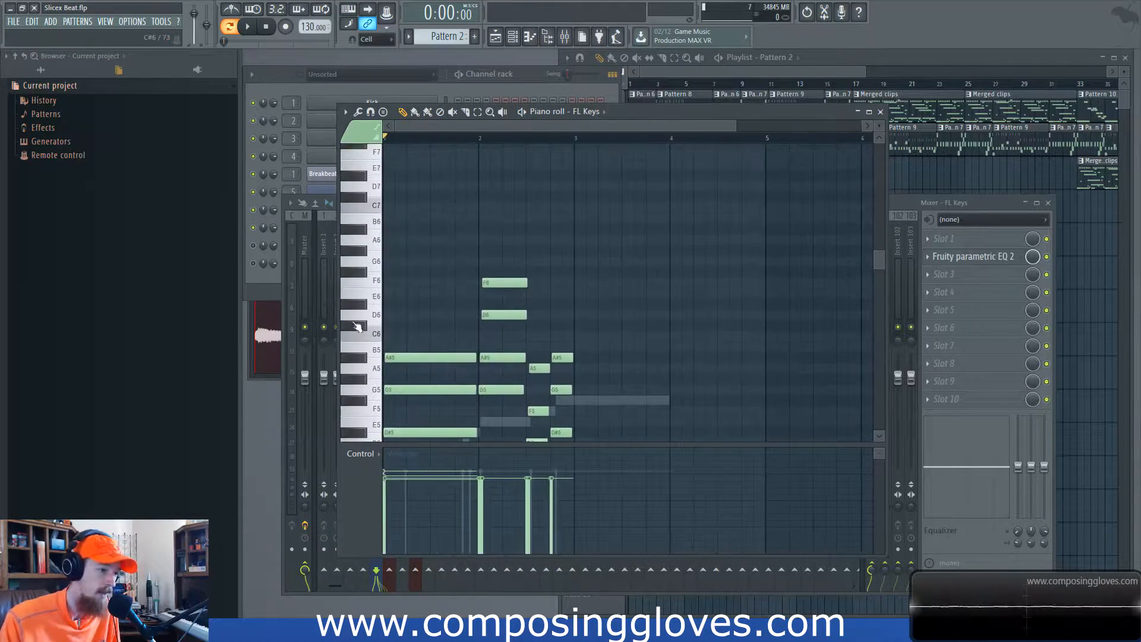
# - Close the FL Keys piano roll and play Pattern 2 twice, toggling the mute of the Verb Send mixer track in between
pyautogui.scroll(-3, 456, 281)
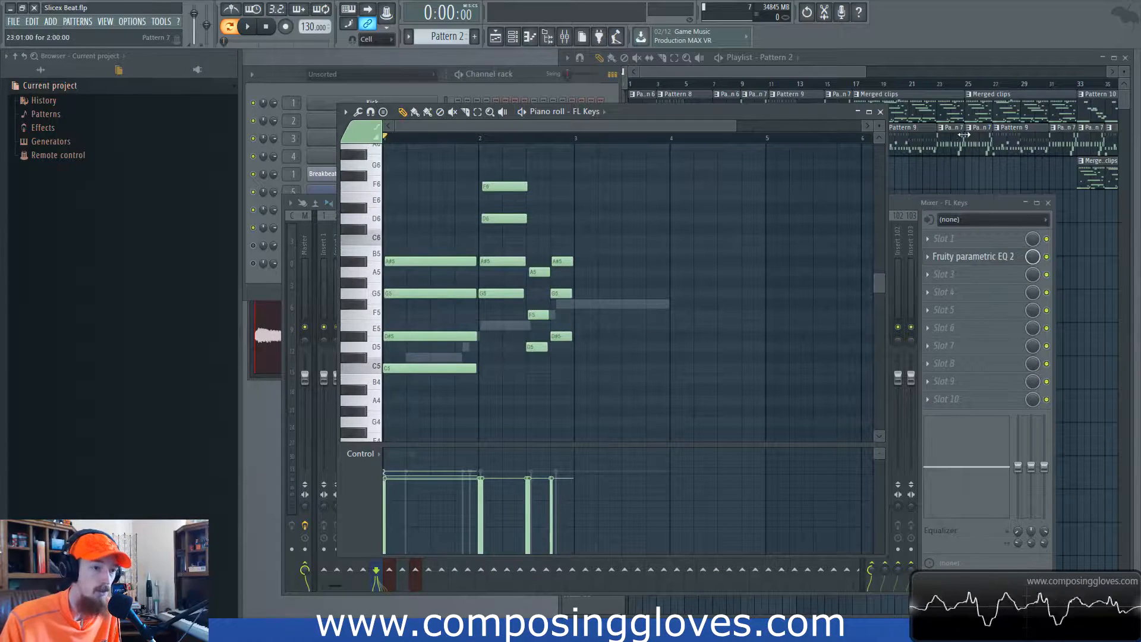
pyautogui.click(880, 112)
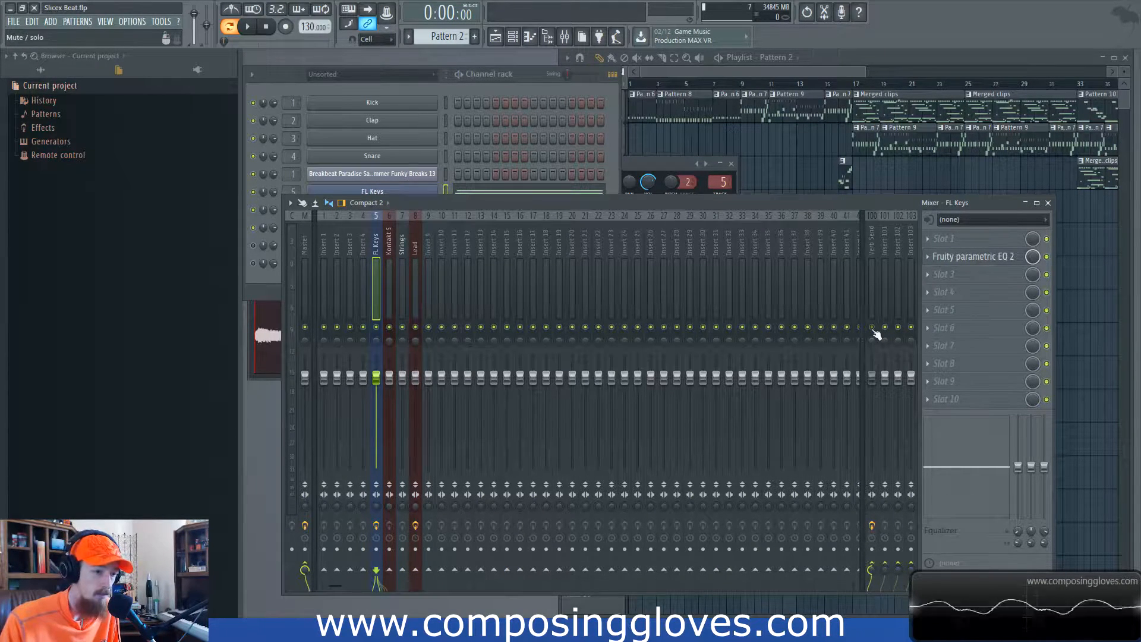
pyautogui.click(248, 27)
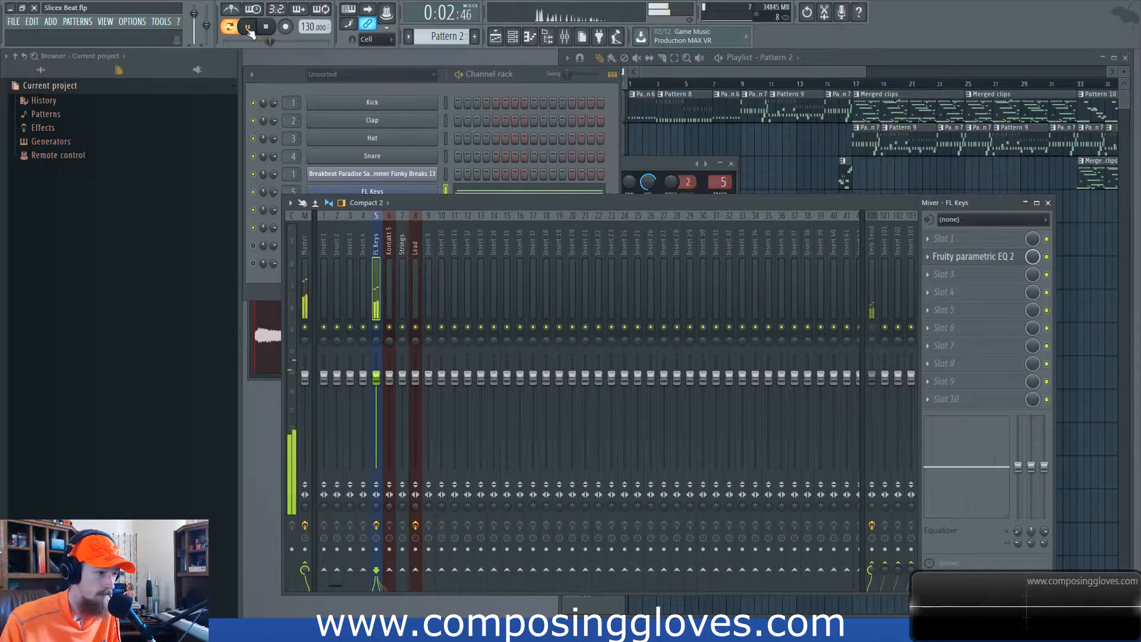
pyautogui.press('space')
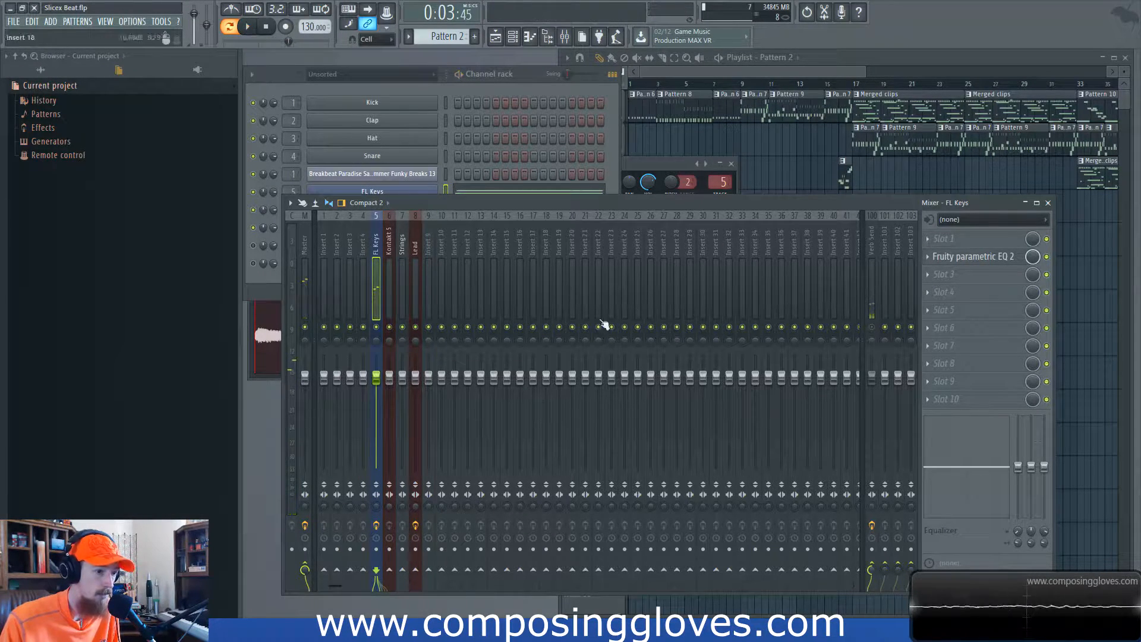
pyautogui.click(872, 328)
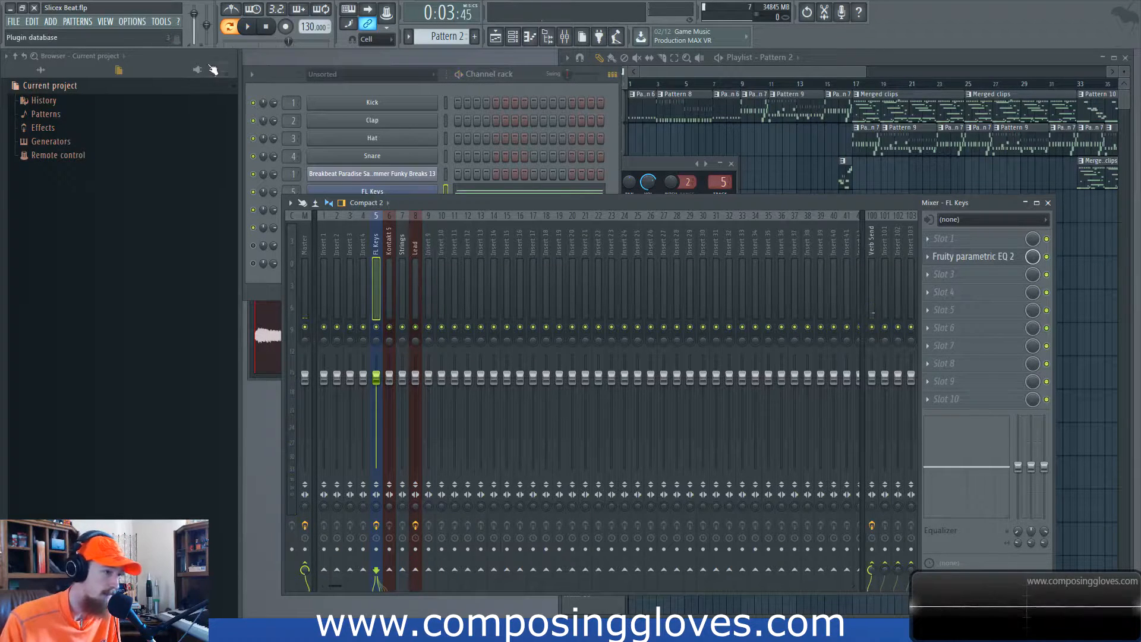
pyautogui.click(244, 32)
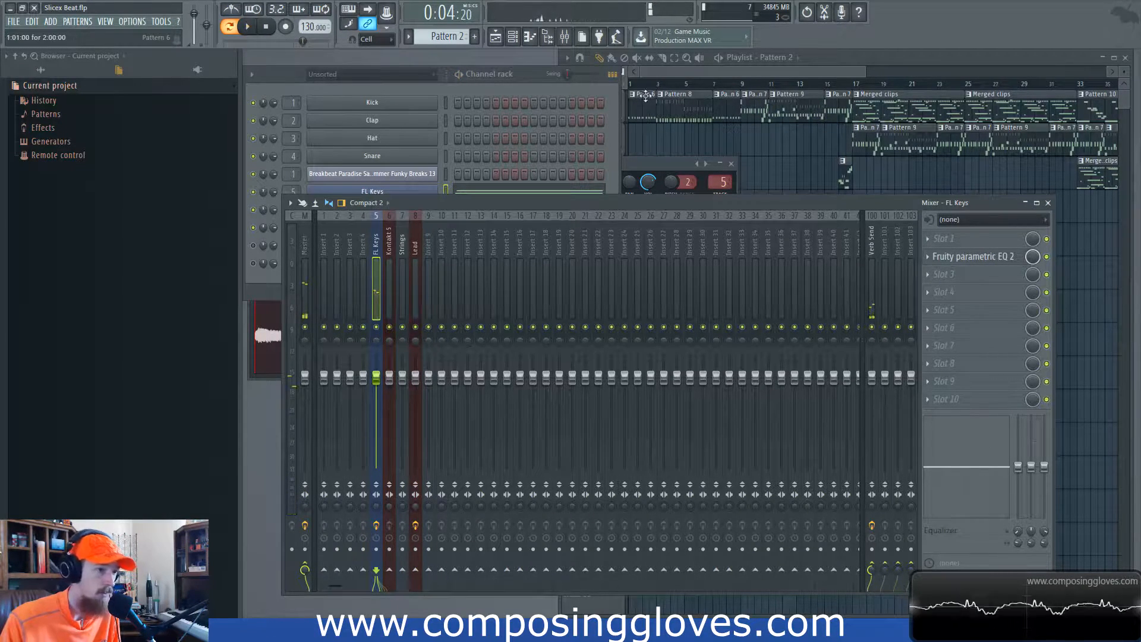
# - Make Pattern 6 the active pattern by picking its first clip on Track 1 of the playlist
pyautogui.click(617, 100)
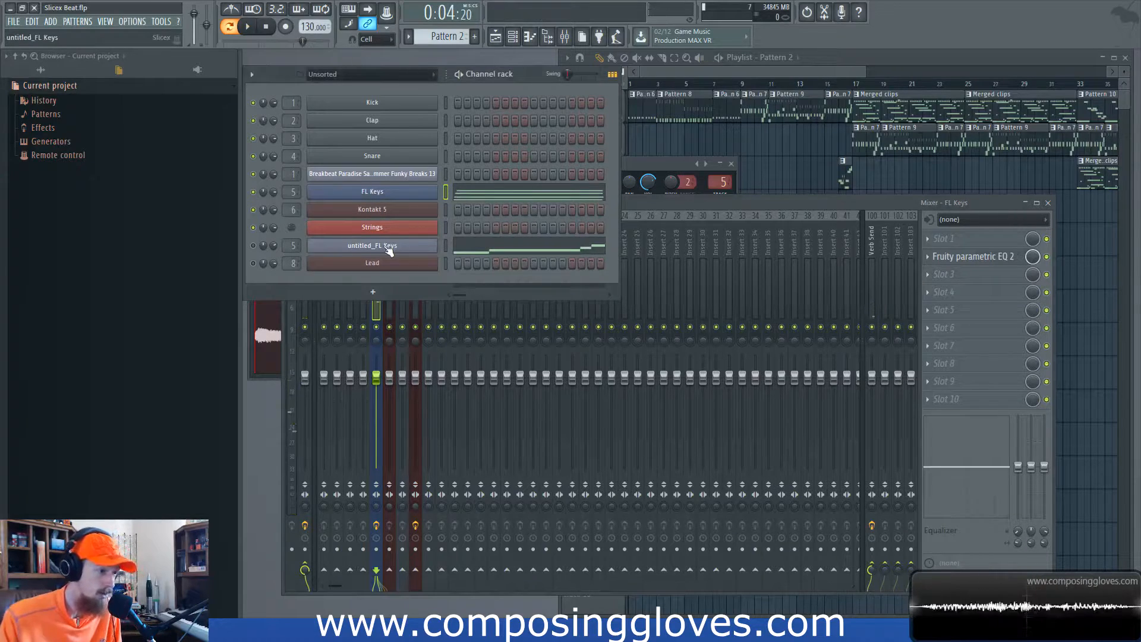
pyautogui.click(672, 118)
pyautogui.click(620, 118)
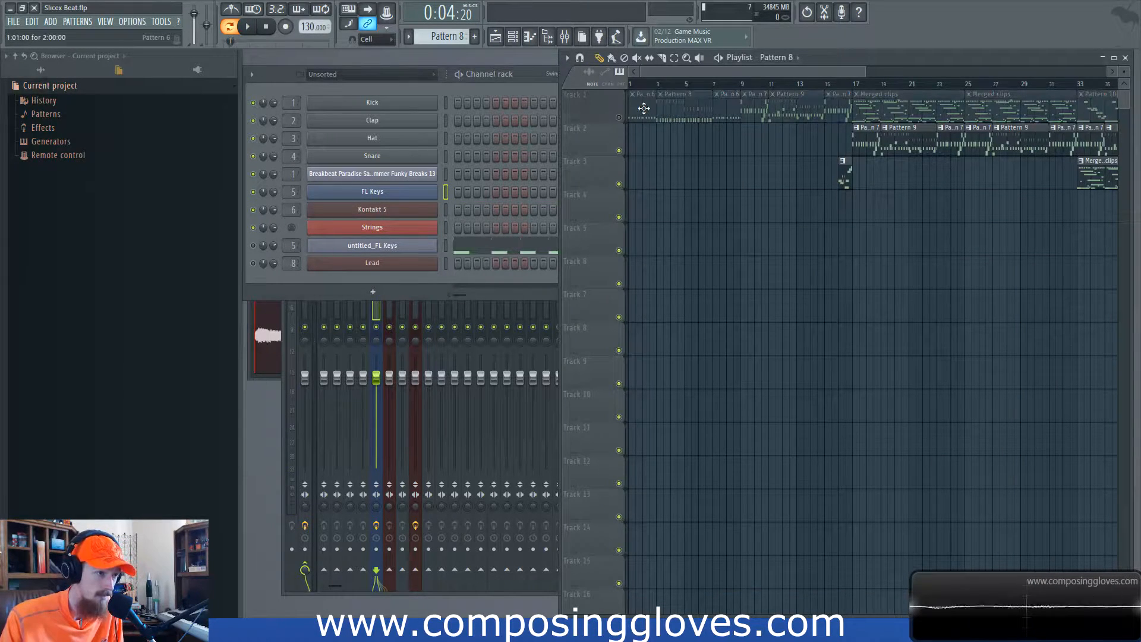
pyautogui.click(642, 108)
pyautogui.click(620, 119)
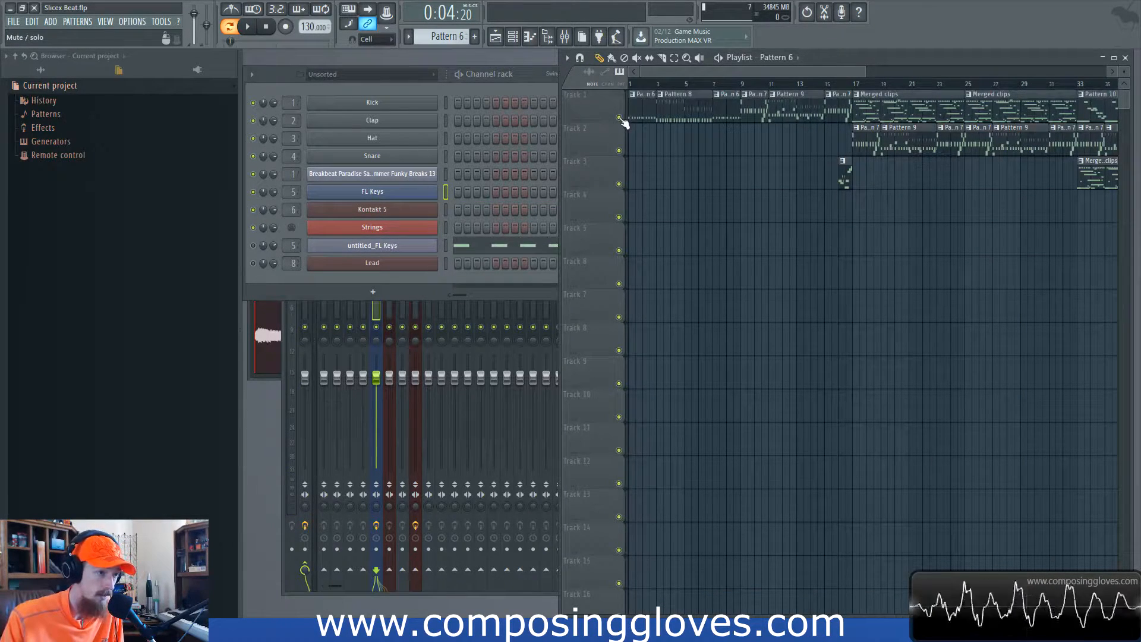
# - Open the untitled_FL Keys Slicex channel with the channel enabled and play its sliced sample
pyautogui.click(369, 247)
pyautogui.click(257, 252)
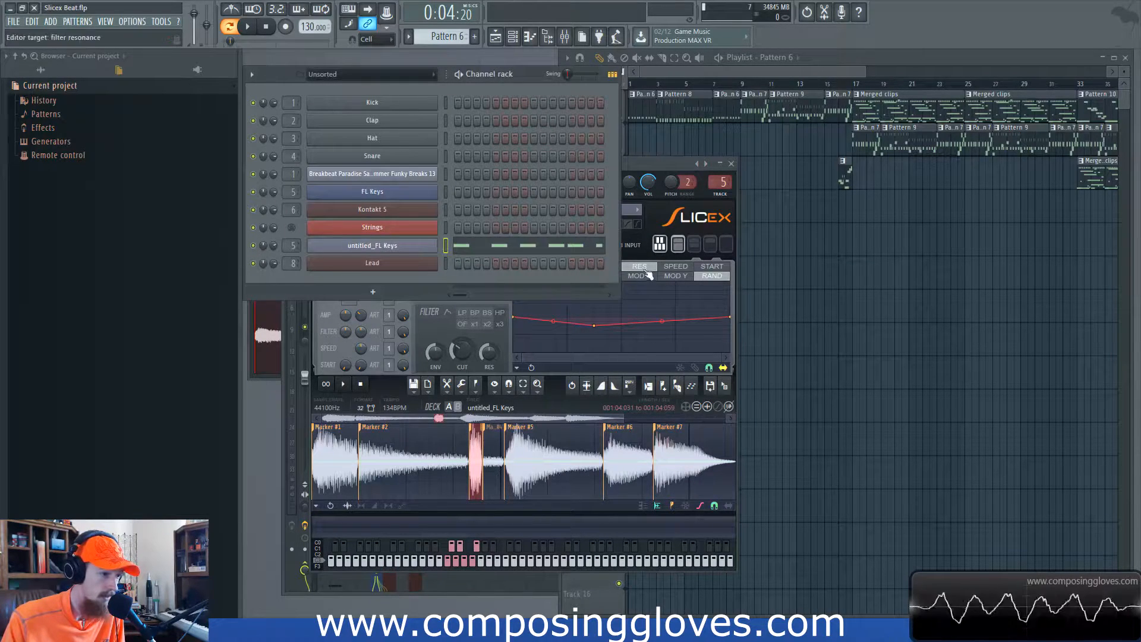
pyautogui.click(658, 163)
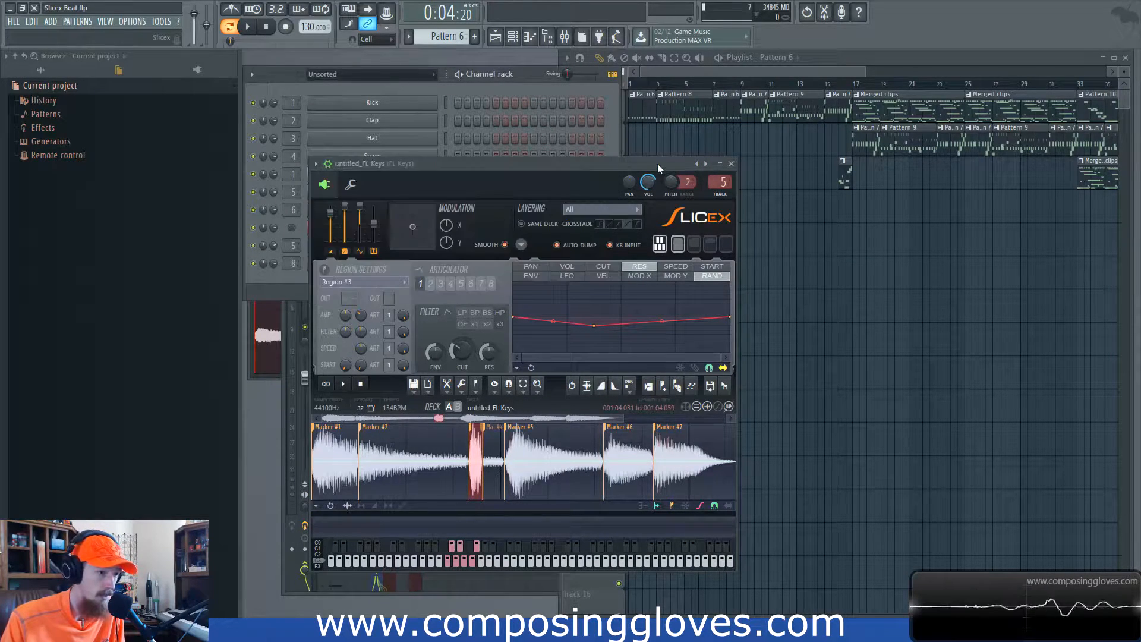
pyautogui.click(344, 385)
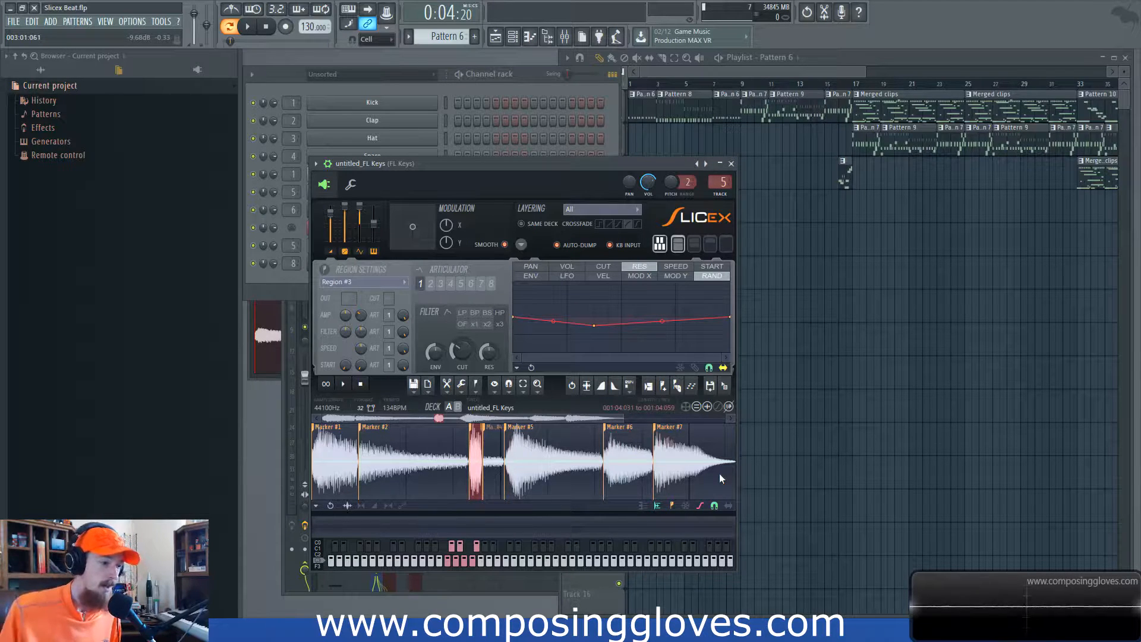
# - Open the untitled_FL Keys piano roll for Pattern 6 and audition the Marker #1, #2, #5 and #6 slices
pyautogui.click(282, 271)
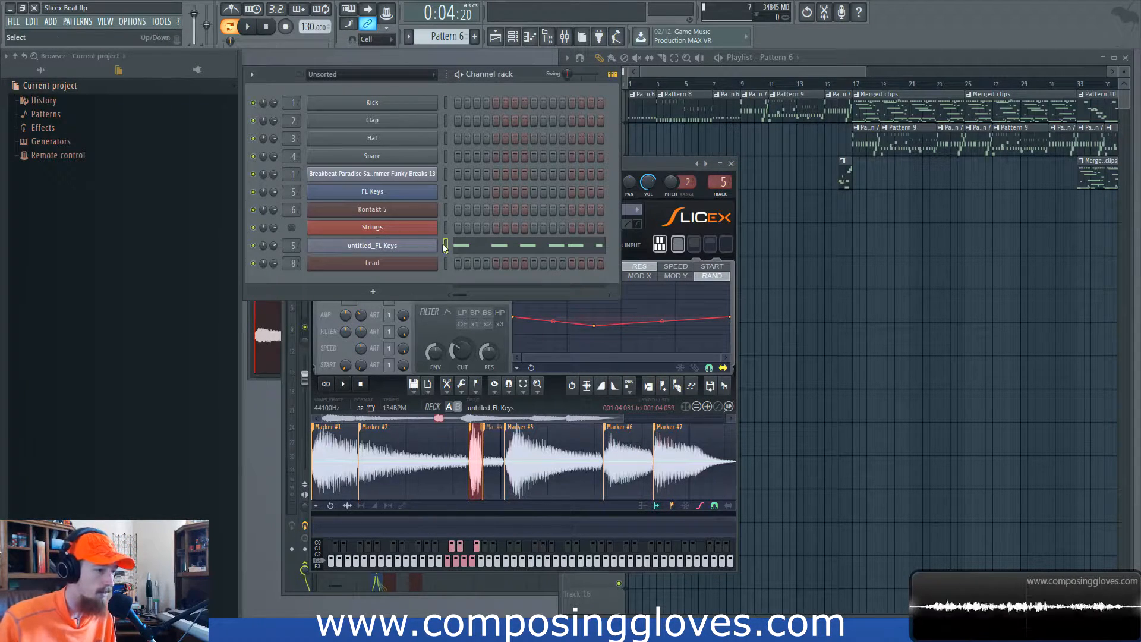
pyautogui.click(471, 247)
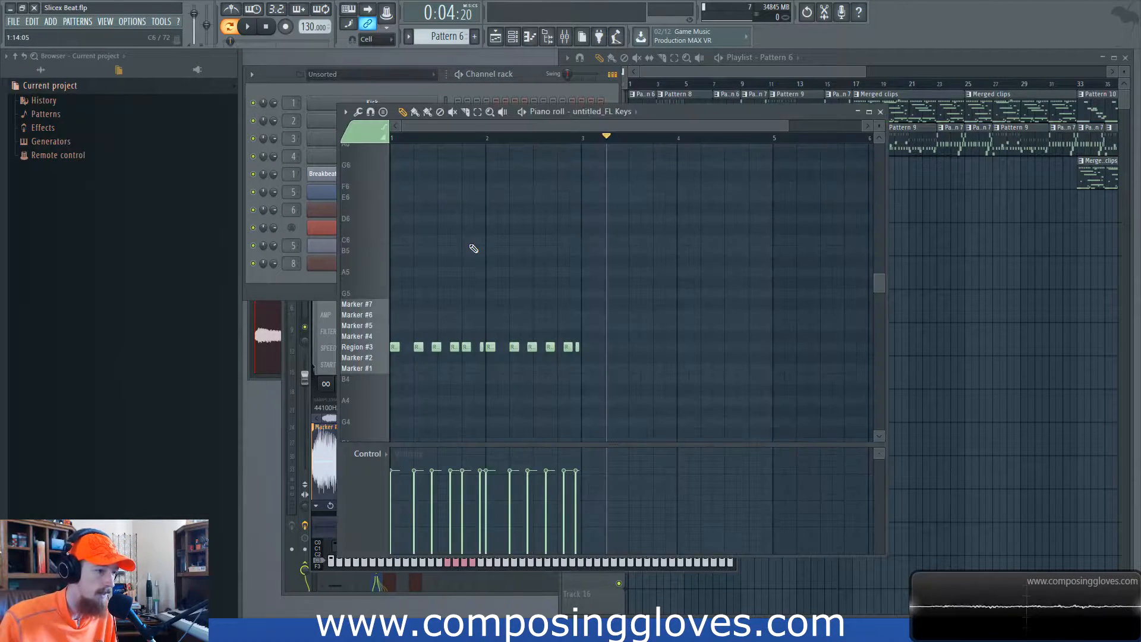
pyautogui.click(375, 368)
pyautogui.click(370, 357)
pyautogui.click(370, 327)
pyautogui.click(369, 318)
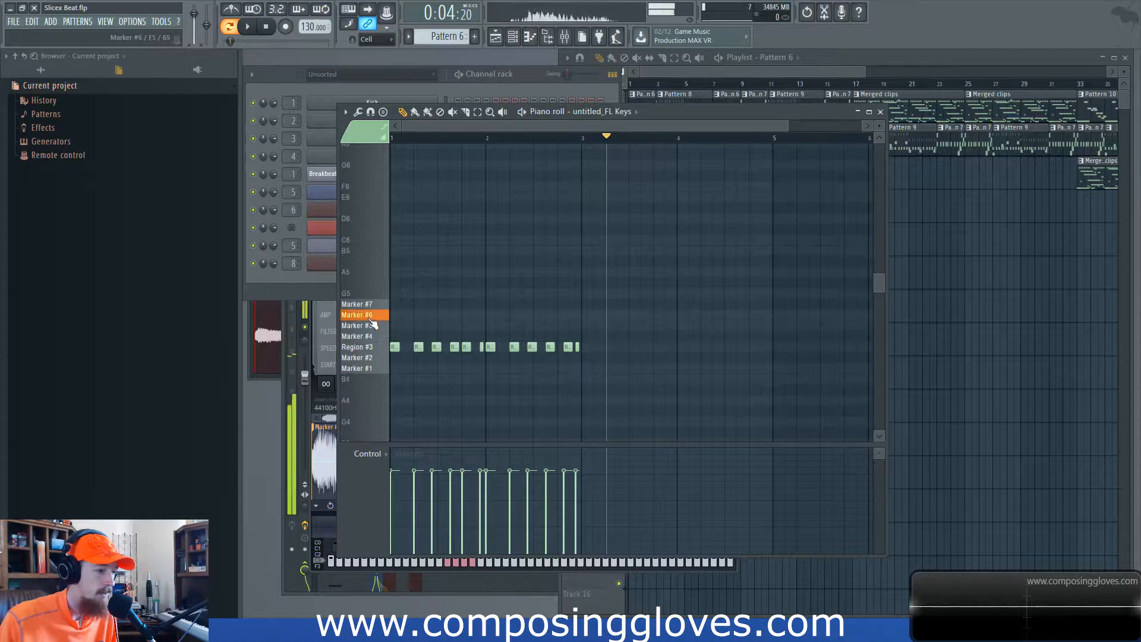
# - Return to Slicex and review its sample processing tools, including the normalize, declick and perfect-all-regions options
pyautogui.click(313, 397)
pyautogui.click(463, 386)
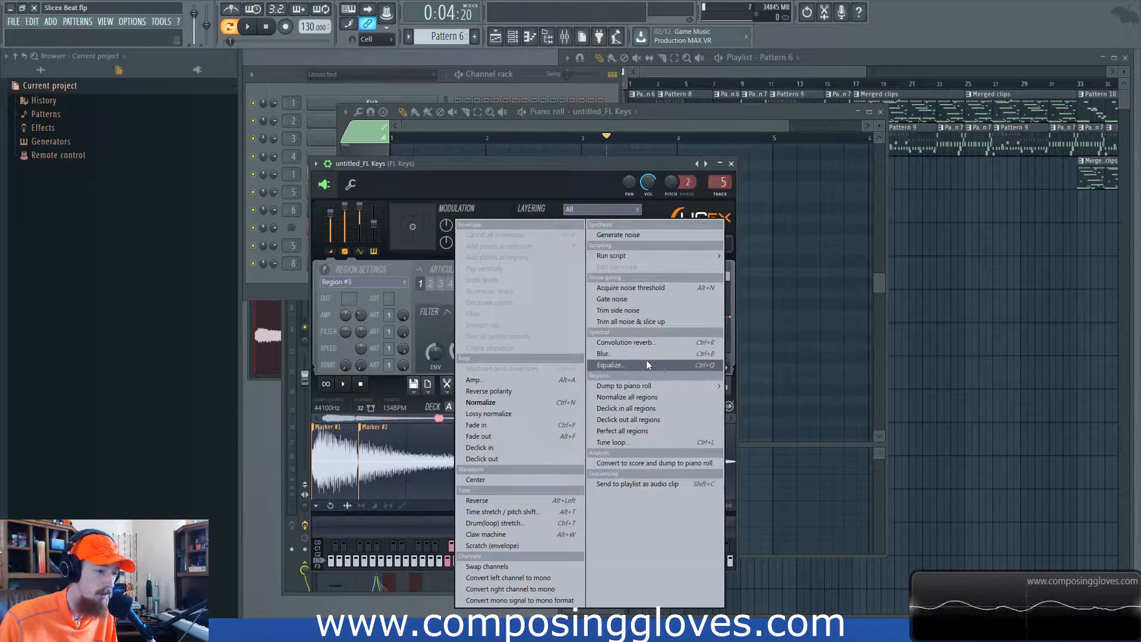
pyautogui.click(399, 389)
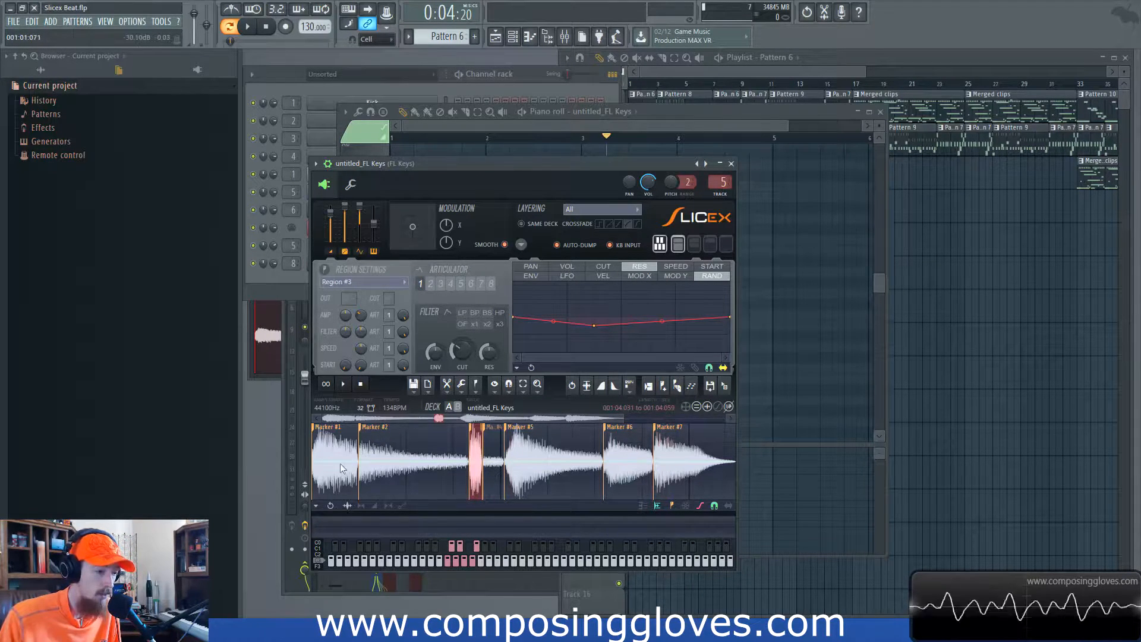
# - Try normalizing the Marker #4 slice, and revert to the Select Marker #4 state in the undo history
pyautogui.hotkey('ctrl', 'a')
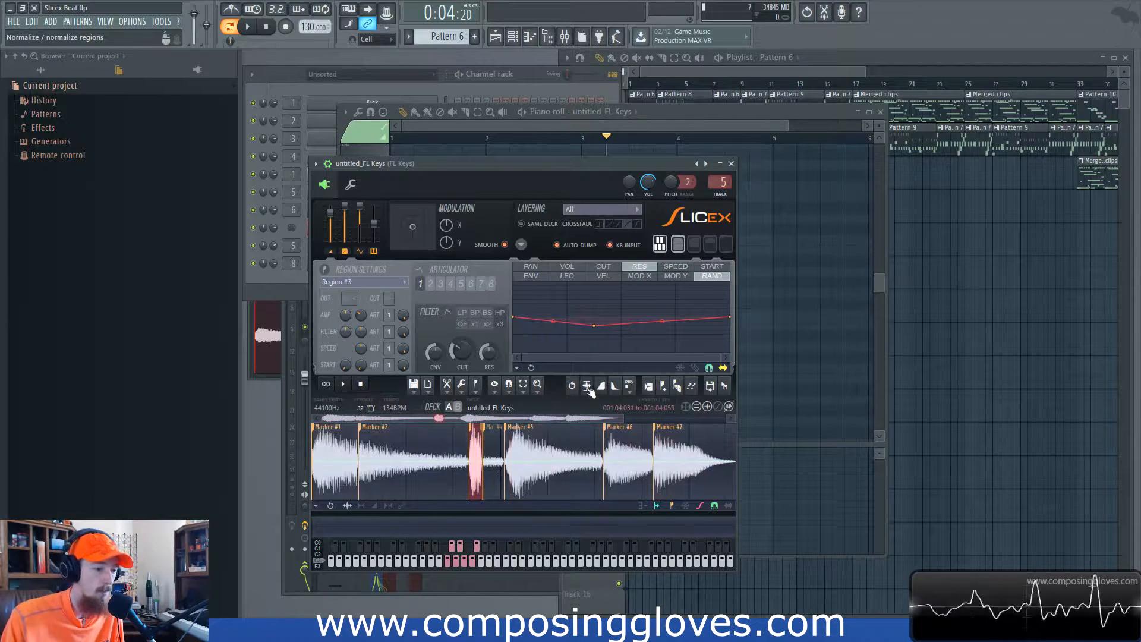
pyautogui.click(490, 438)
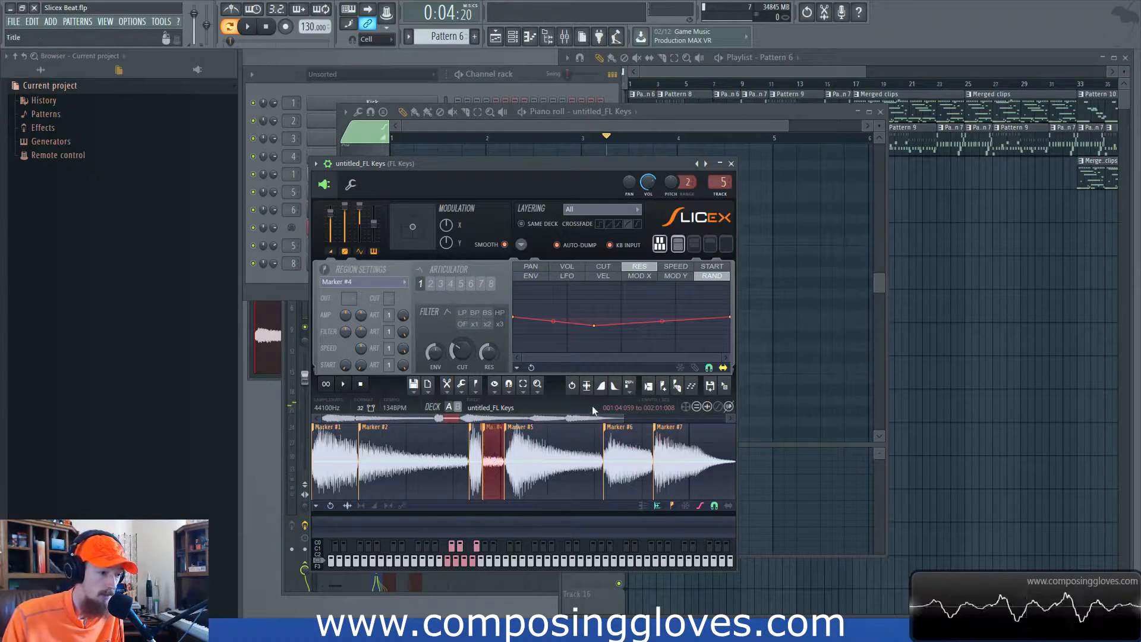
pyautogui.click(493, 451)
pyautogui.hotkey('ctrl', 'z')
pyautogui.hotkey('ctrl', 'z')
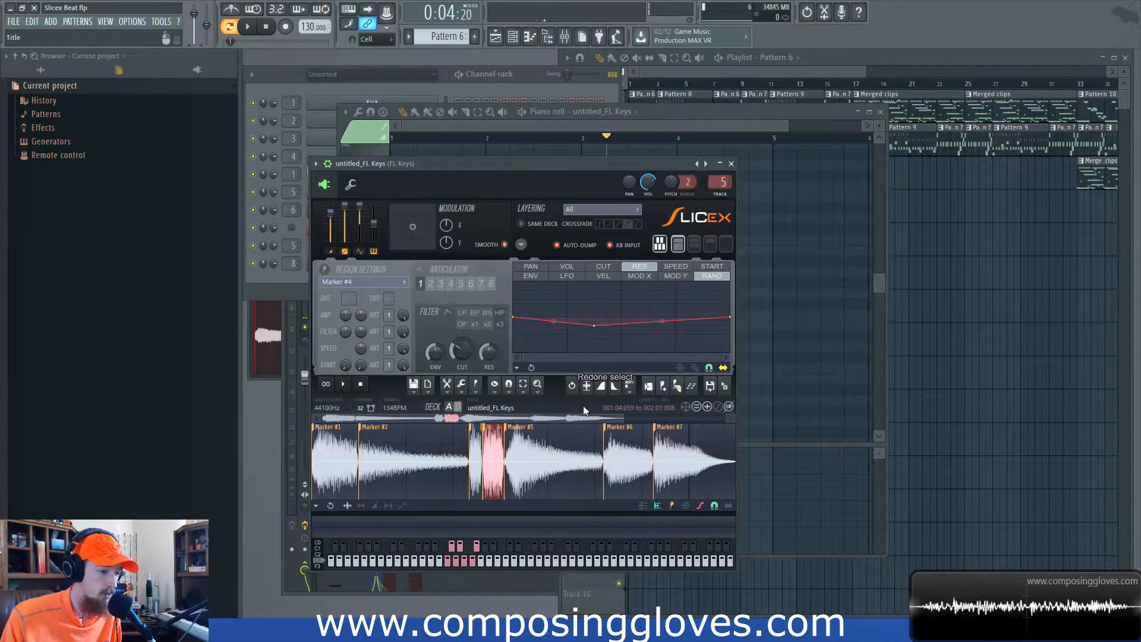
pyautogui.click(572, 386)
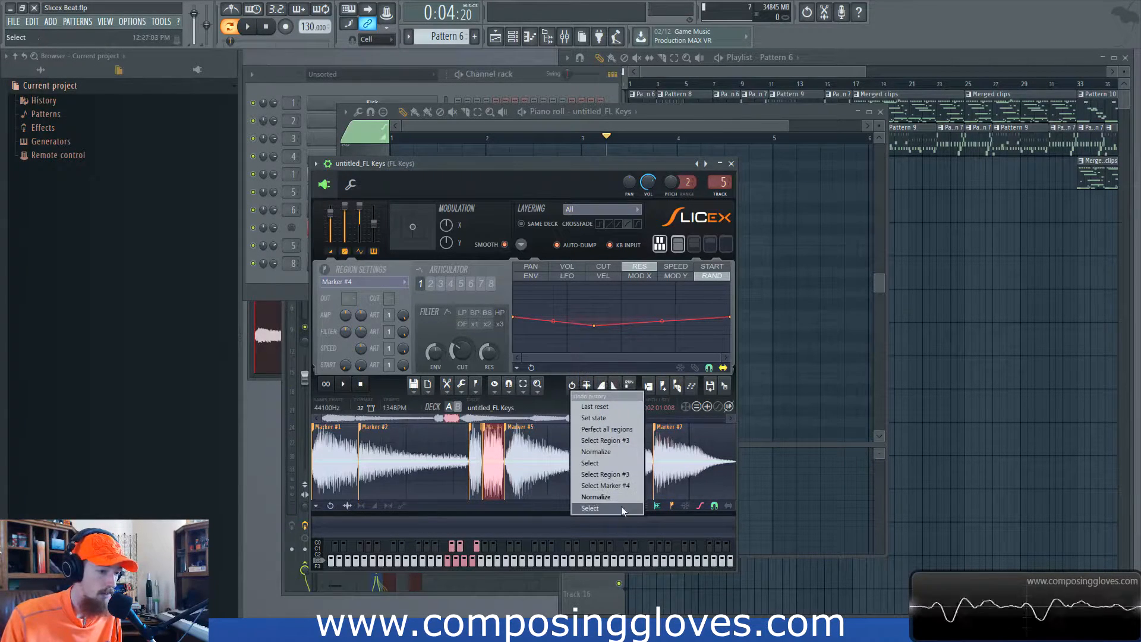
pyautogui.click(627, 483)
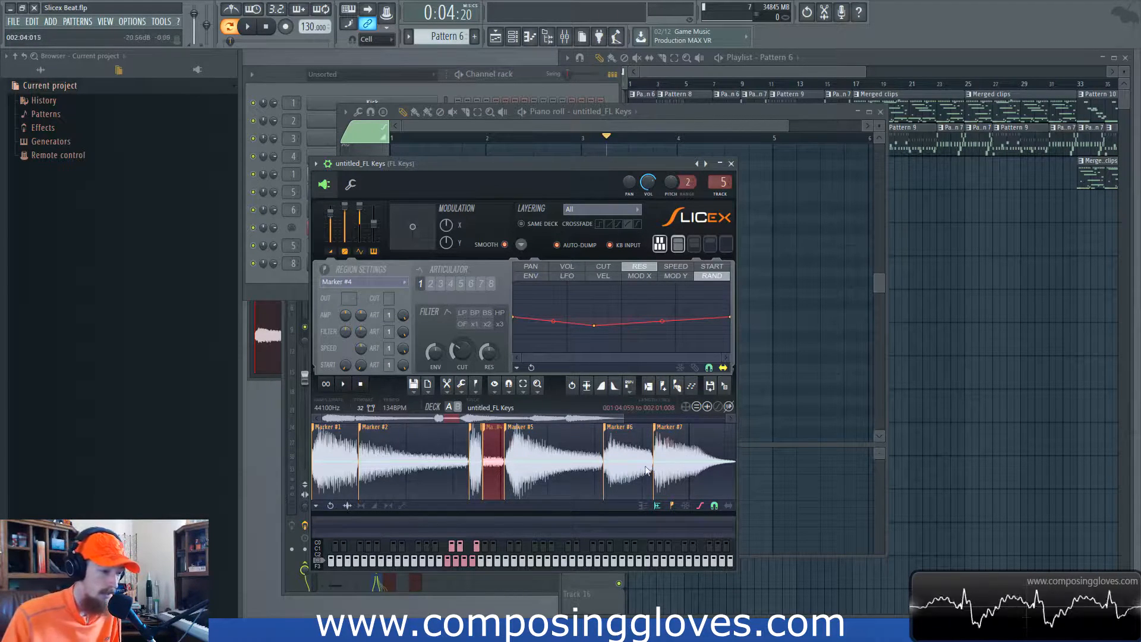
# - Select the entire untitled_FL Keys sample in Slicex and play it through
pyautogui.click(346, 387)
pyautogui.hotkey('ctrl', 'a')
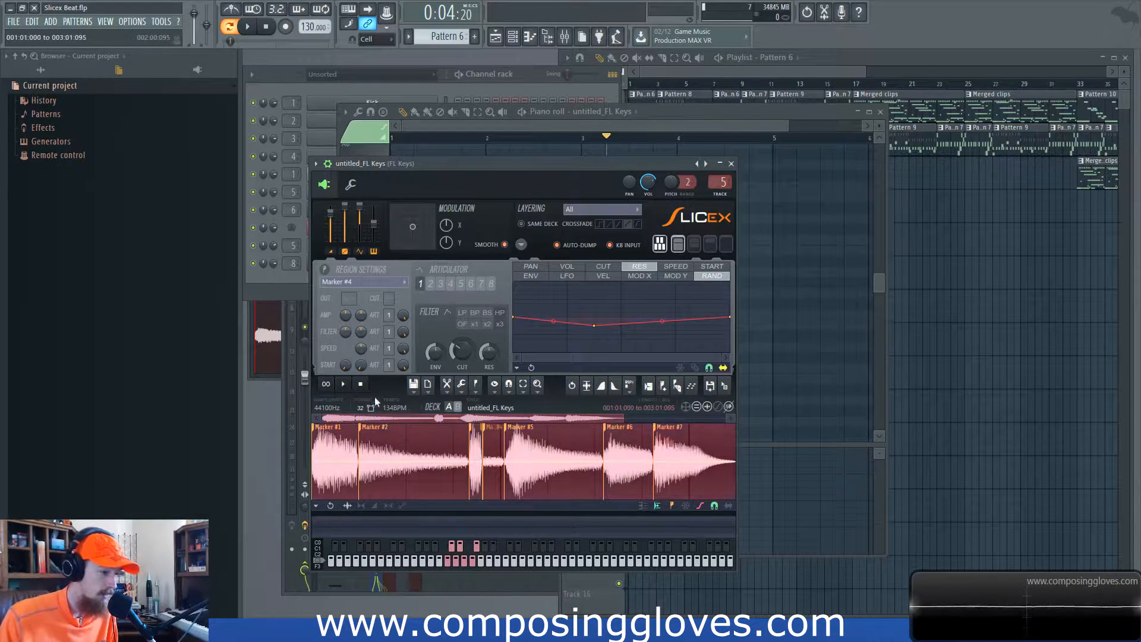
pyautogui.click(344, 385)
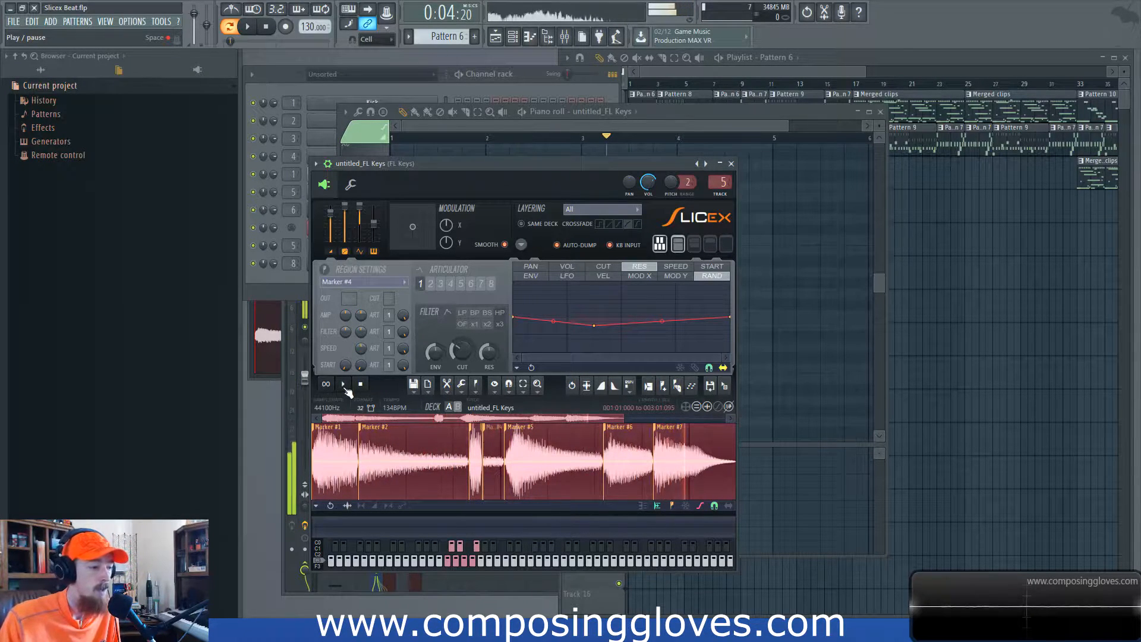
# - Bring the untitled_FL Keys piano roll forward and audition the Region #3 slice several times
pyautogui.click(642, 118)
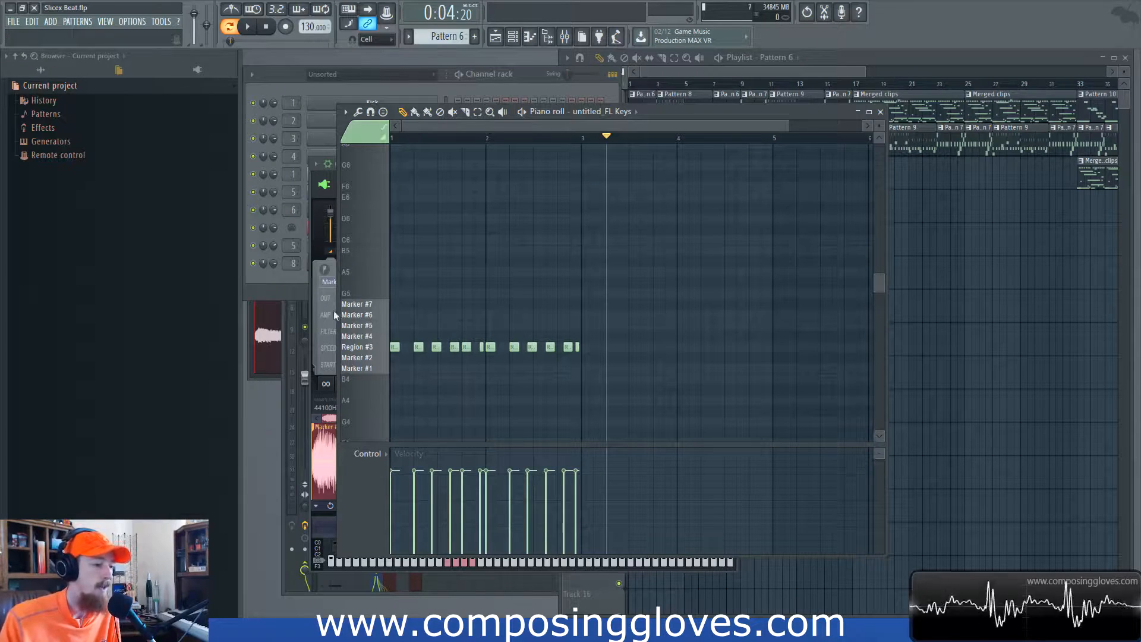
pyautogui.click(374, 349)
pyautogui.click(374, 347)
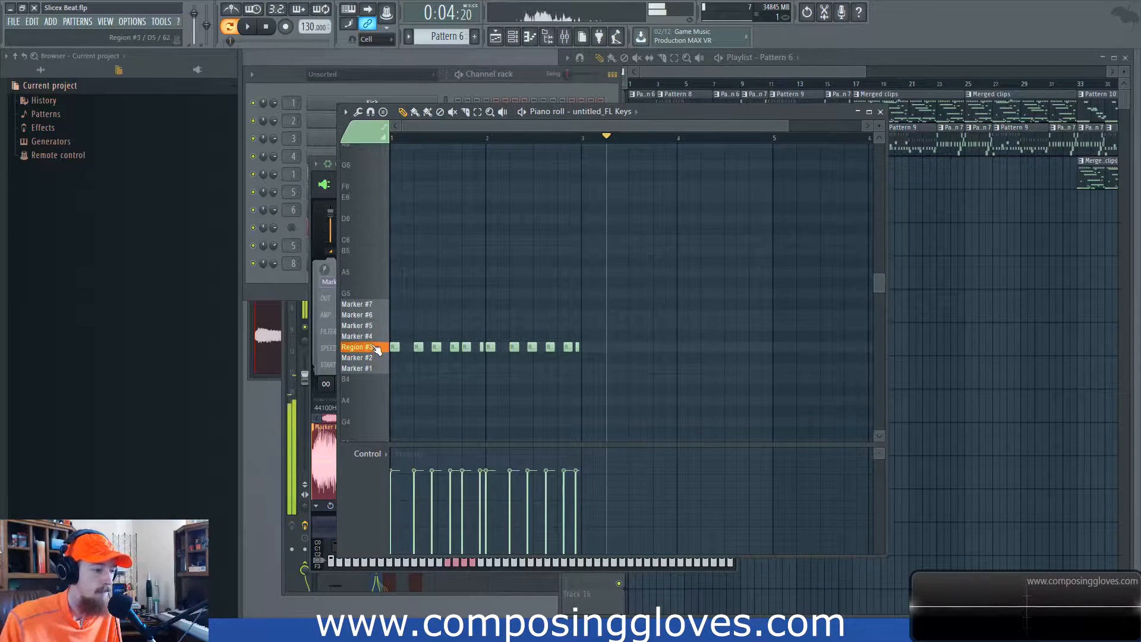
pyautogui.click(374, 348)
pyautogui.click(374, 348)
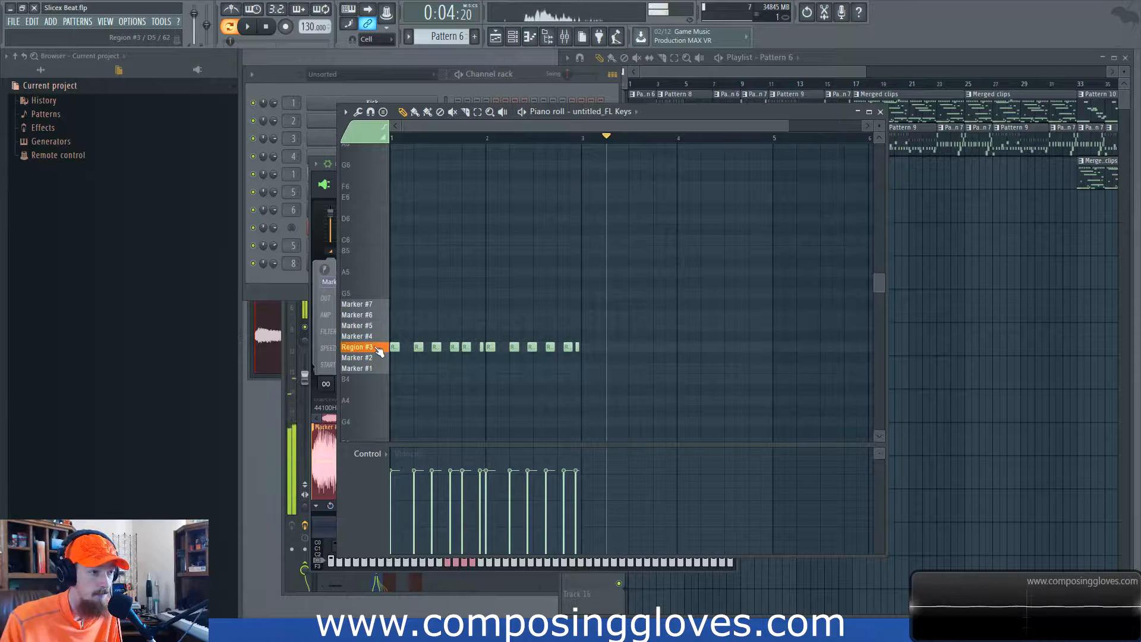
# - Show the filter cutoff envelope in Slicex and highlight individual marker slices in the waveform
pyautogui.click(317, 574)
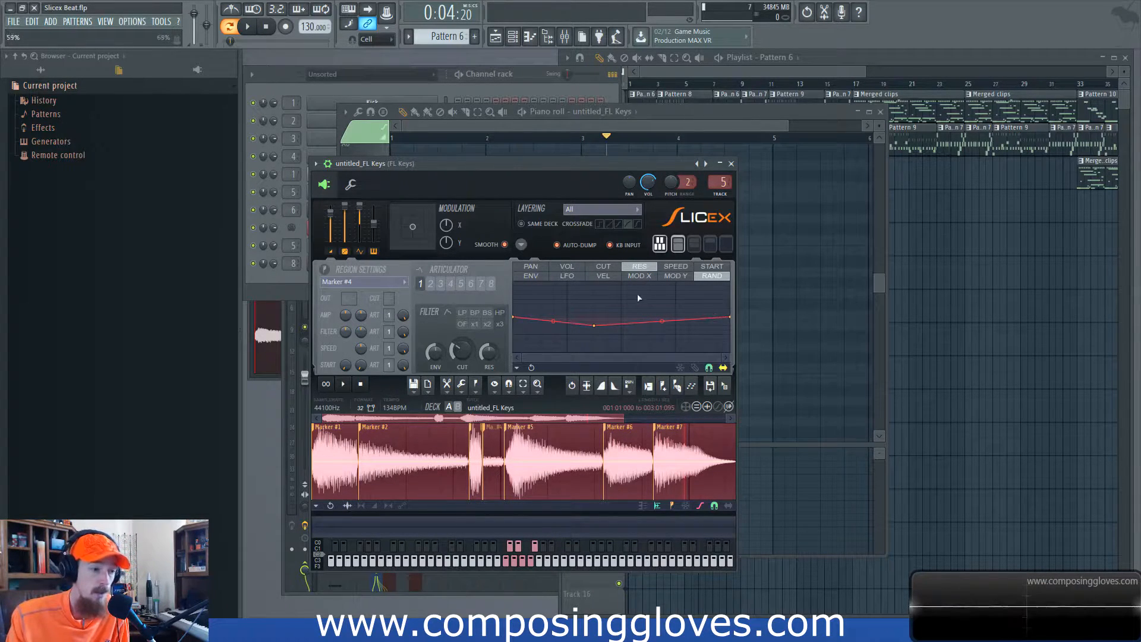
pyautogui.click(603, 266)
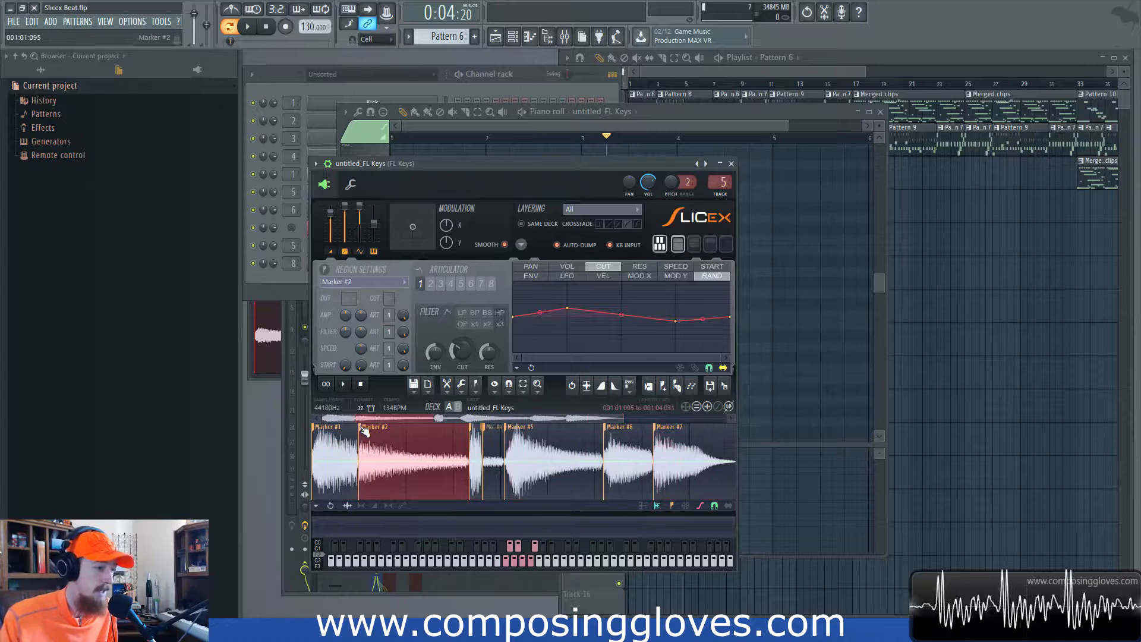
pyautogui.click(313, 431)
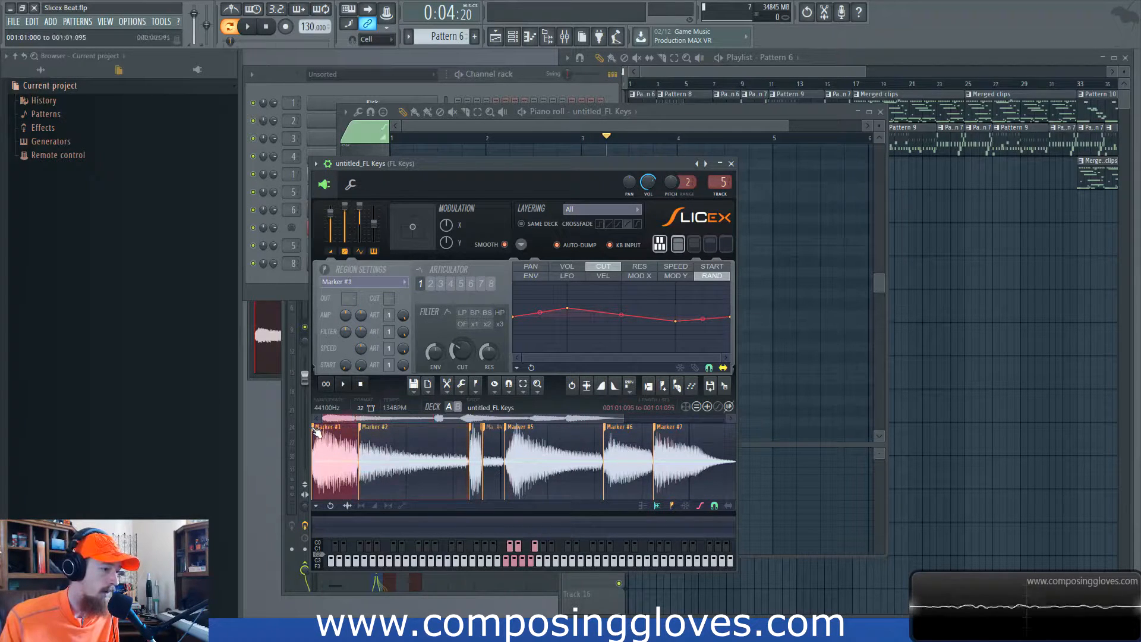
pyautogui.click(512, 425)
pyautogui.click(317, 432)
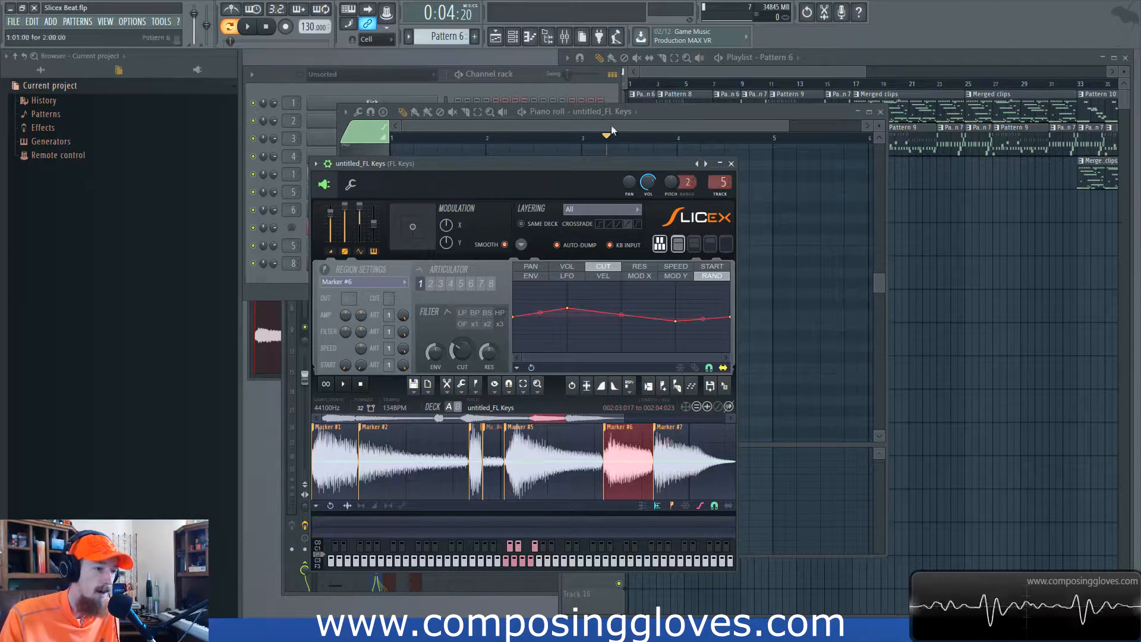
# - Arrange the Slicex and piano roll windows side by side and audition the Region #3 slice
pyautogui.moveTo(570, 165); pyautogui.dragTo(339, 124)
pyautogui.moveTo(713, 109); pyautogui.dragTo(853, 91)
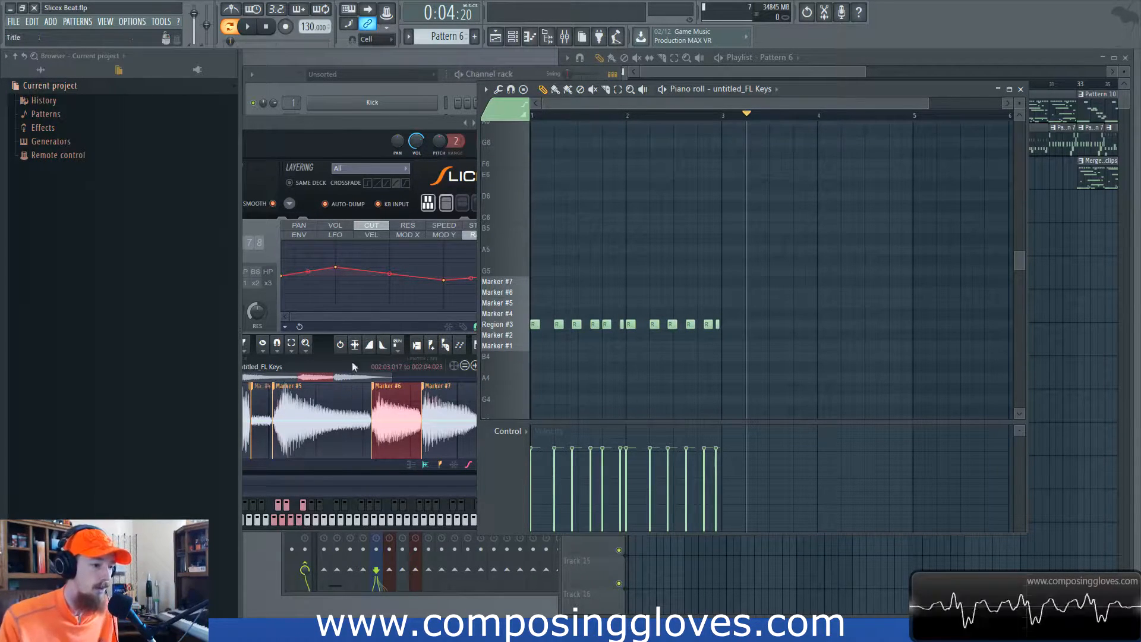
pyautogui.click(506, 325)
pyautogui.click(521, 325)
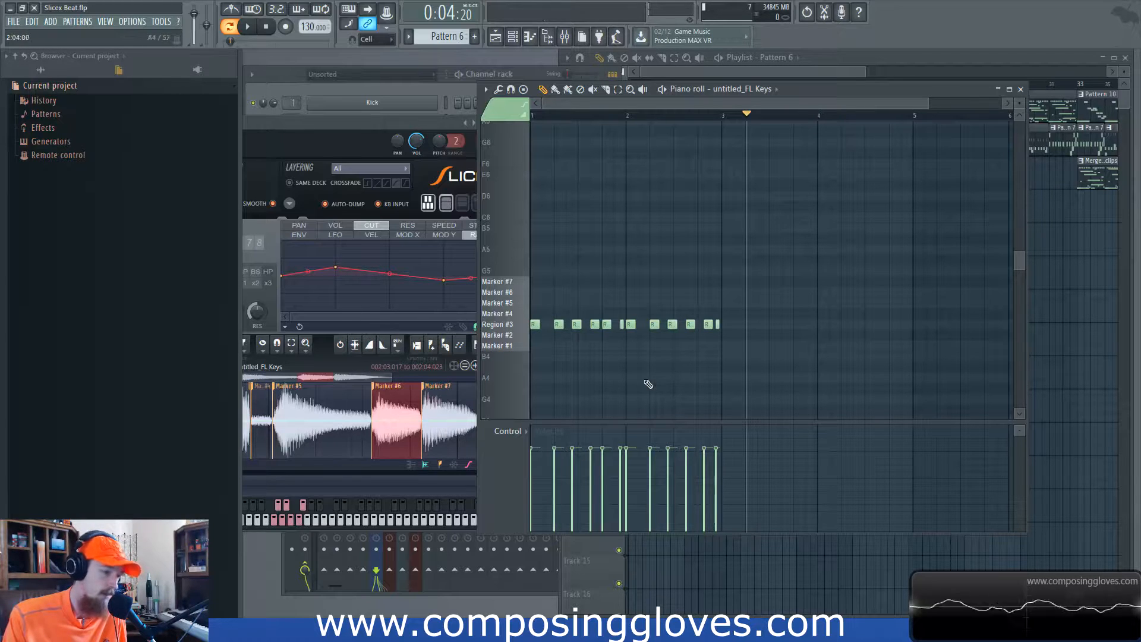
# - Switch to Pattern 8 from its playlist clip and bring its untitled_FL Keys piano roll back in front
pyautogui.click(829, 71)
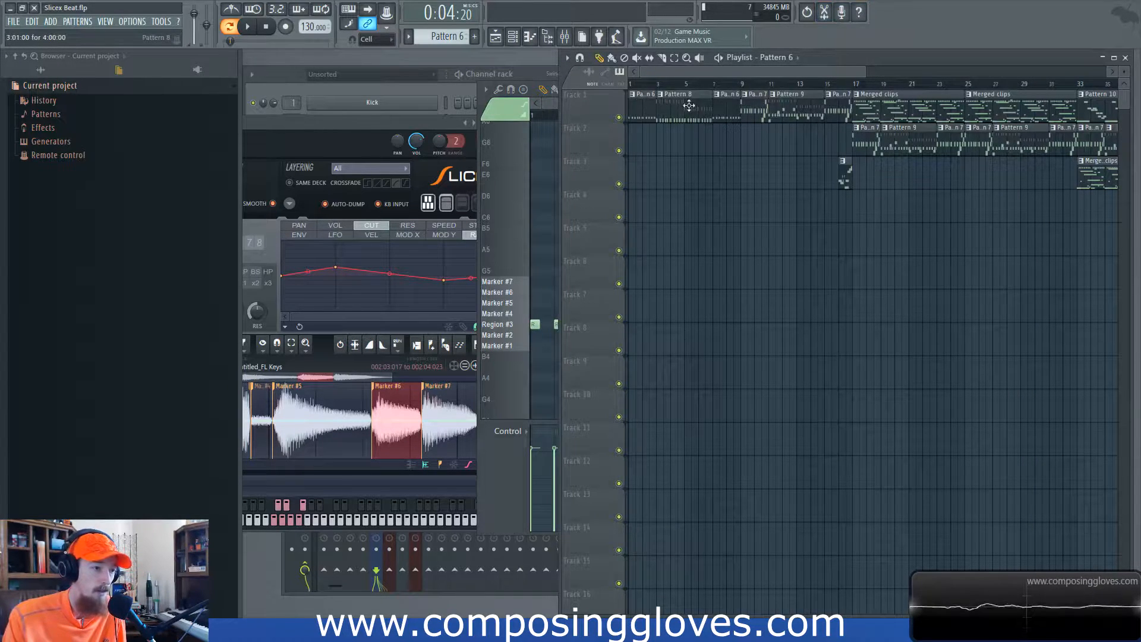
pyautogui.click(543, 115)
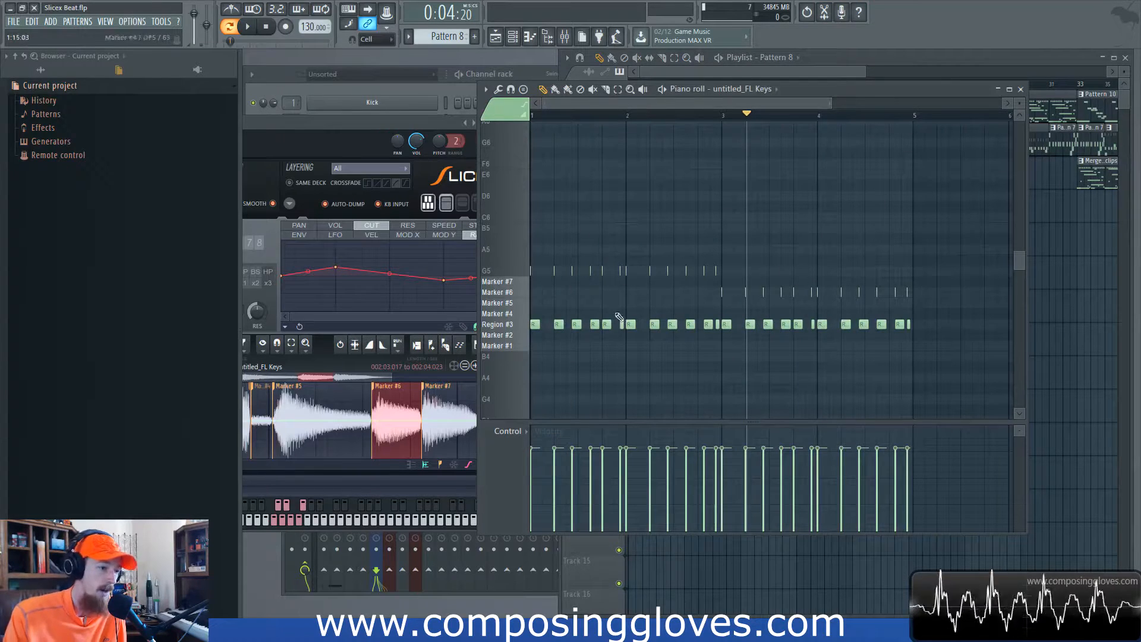
# - Audition the Region #3 slice, inspect the short slide notes up close in the piano roll, and briefly play Pattern 8
pyautogui.click(519, 330)
pyautogui.scroll(6, 615, 272)
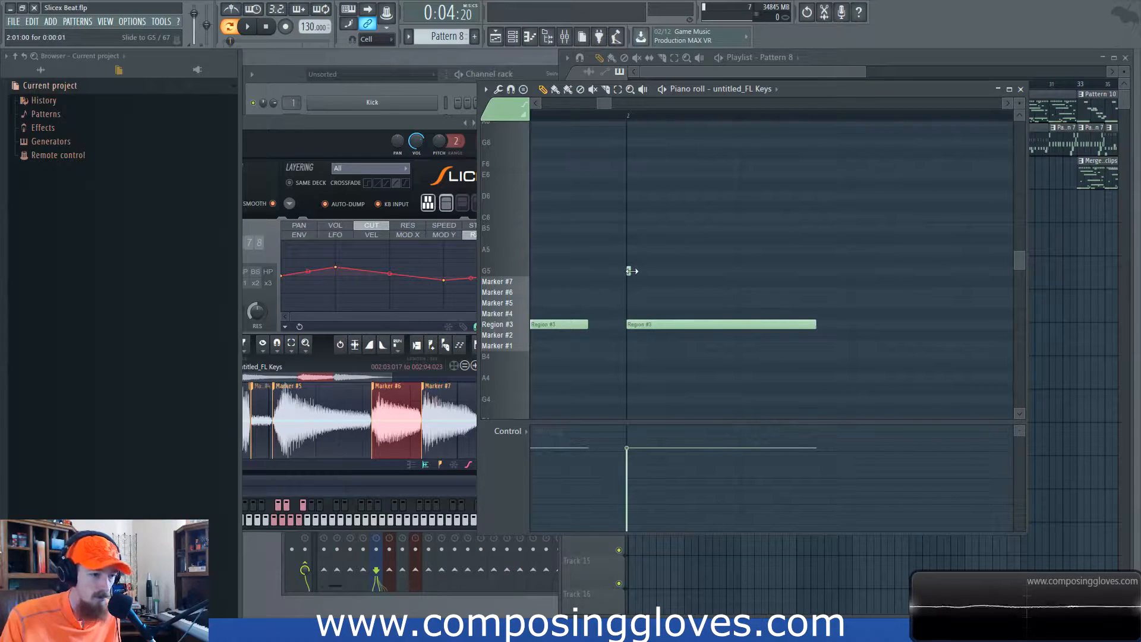
pyautogui.scroll(-6, 630, 272)
pyautogui.press('space')
pyautogui.press('space')
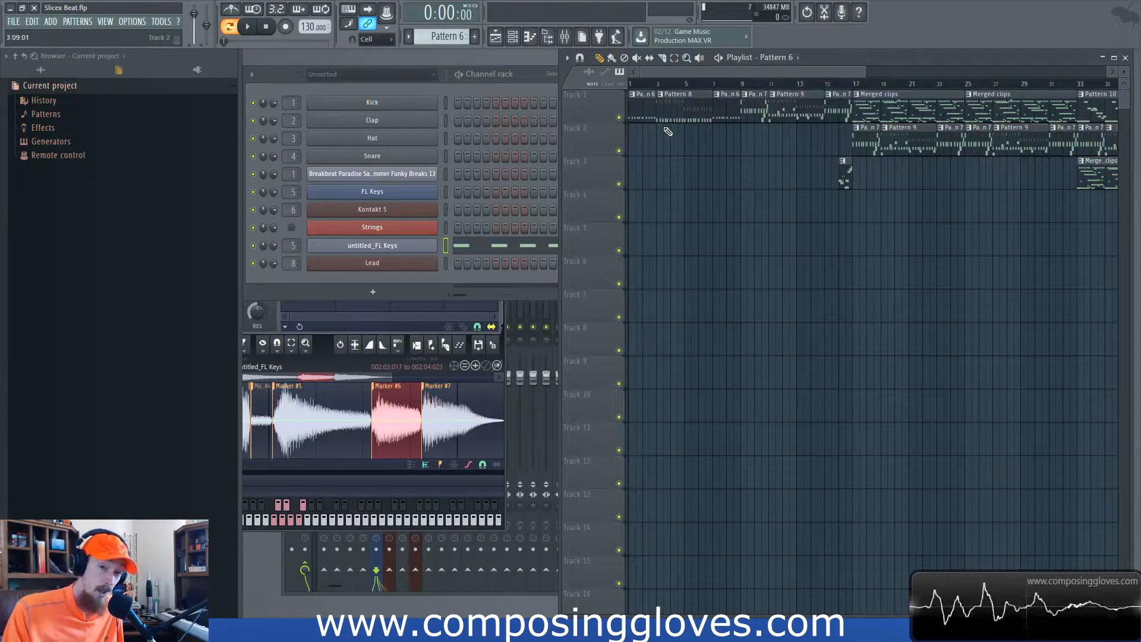
# - Reposition the untitled_FL Keys Slicex and mixer windows, view the sliced waveform once more, and close Slicex
pyautogui.click(329, 358)
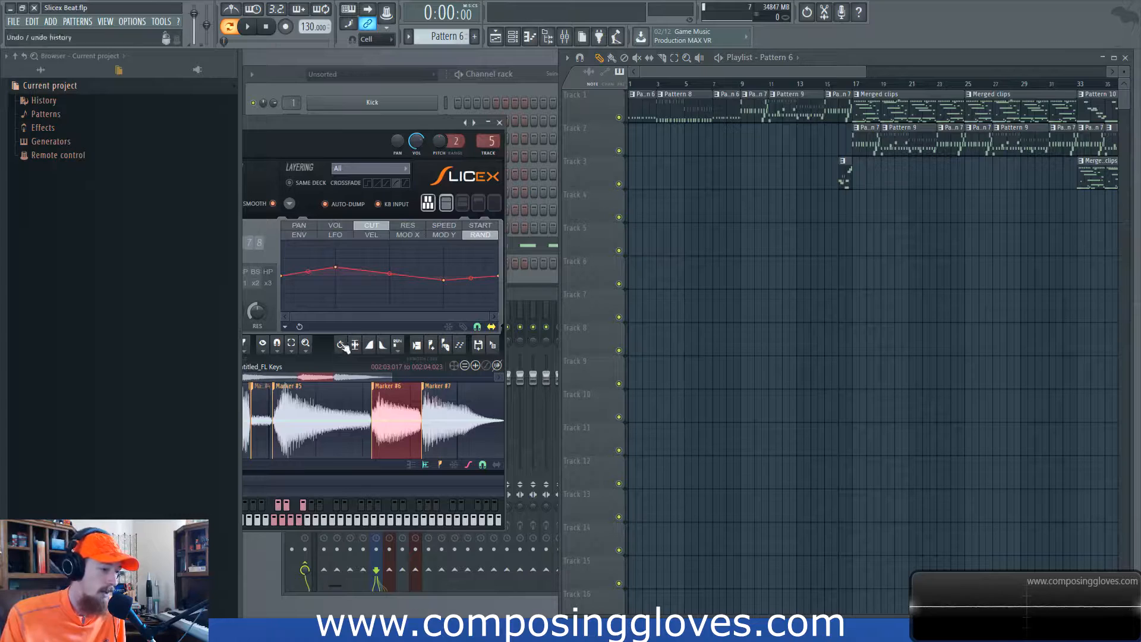
pyautogui.moveTo(380, 137); pyautogui.dragTo(640, 88)
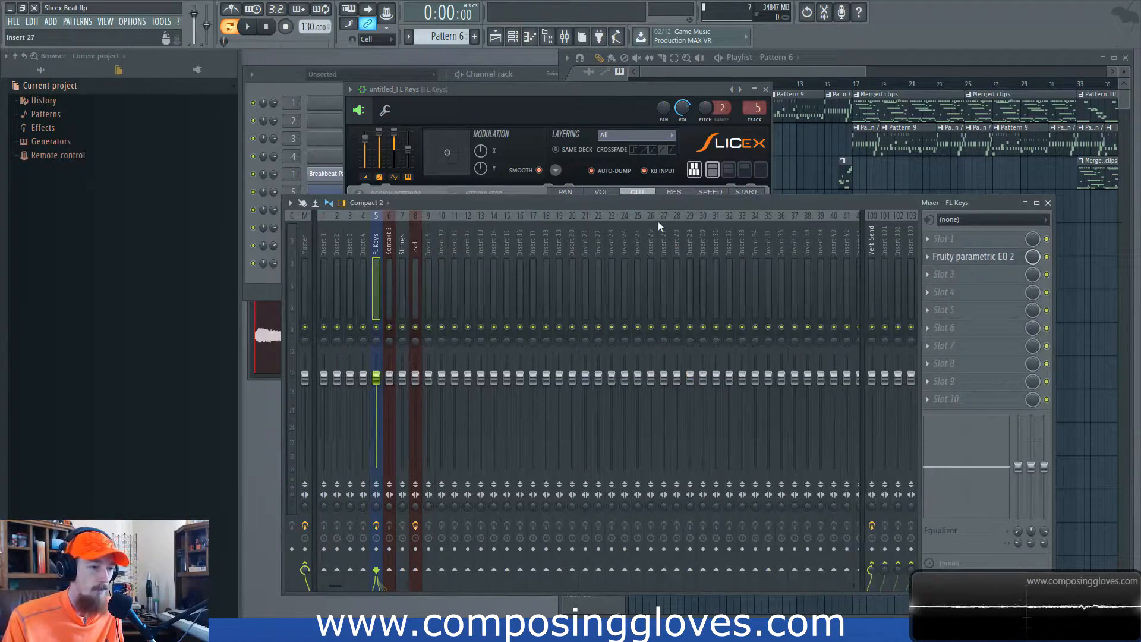
pyautogui.moveTo(655, 204); pyautogui.dragTo(656, 157)
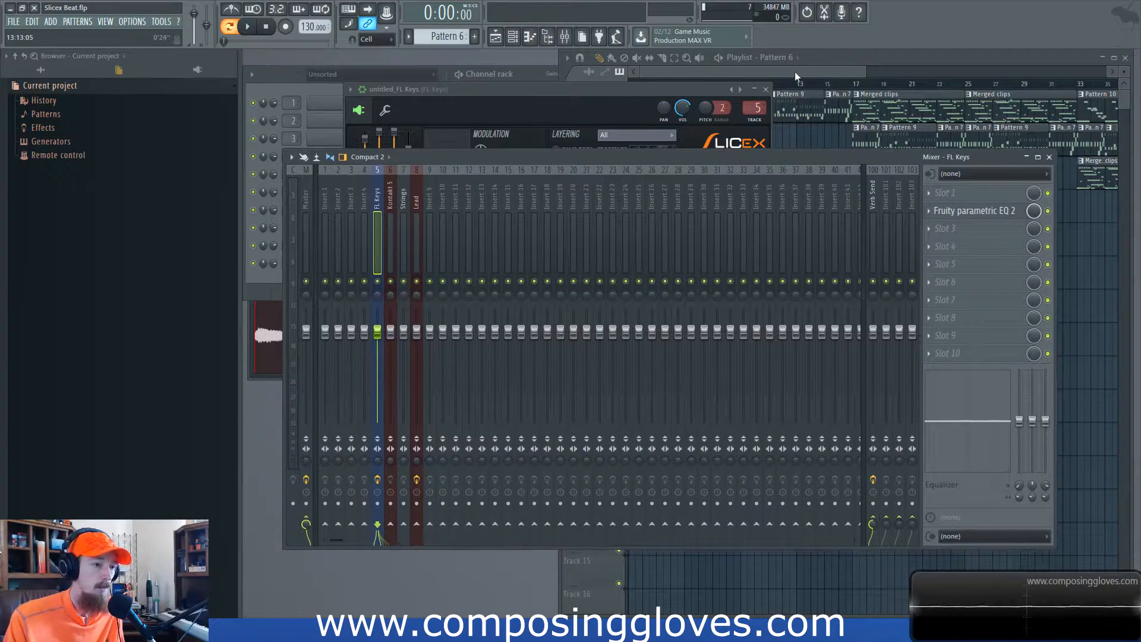
pyautogui.click(656, 94)
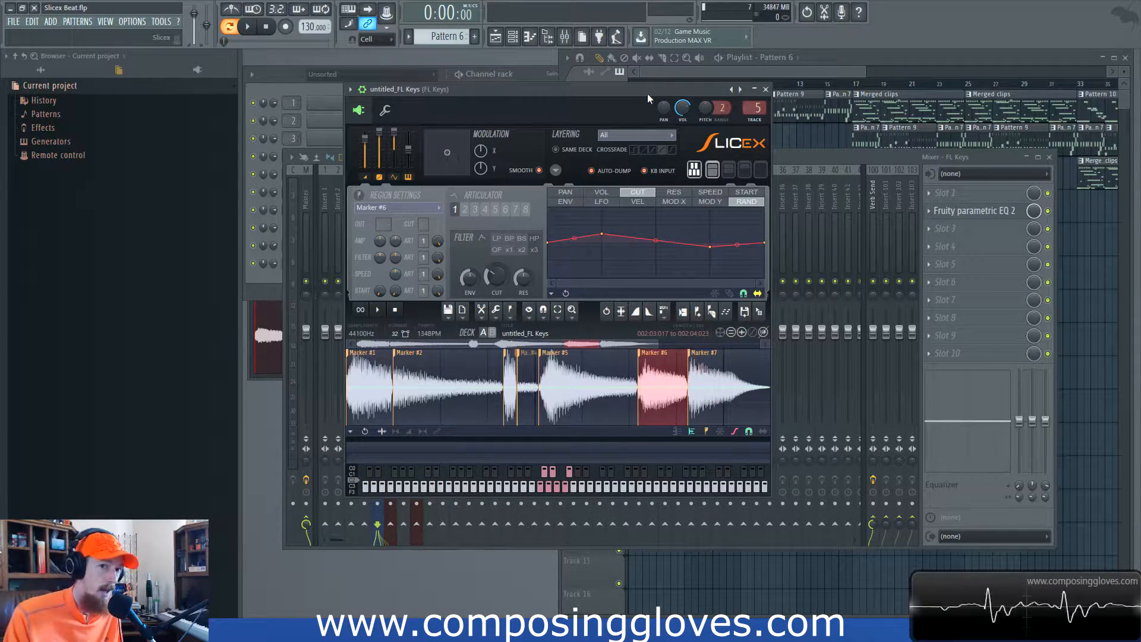
pyautogui.click(766, 90)
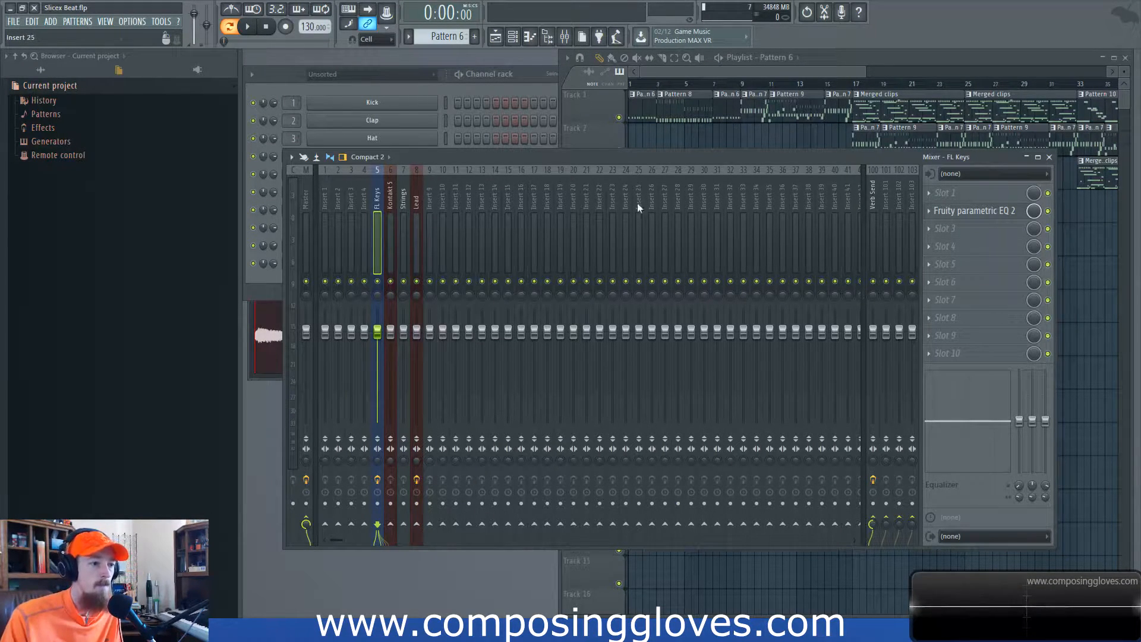
# - Show the mixer and playlist, and place the playlist playhead at about bar 16, just before the first Merged clips
pyautogui.click(682, 78)
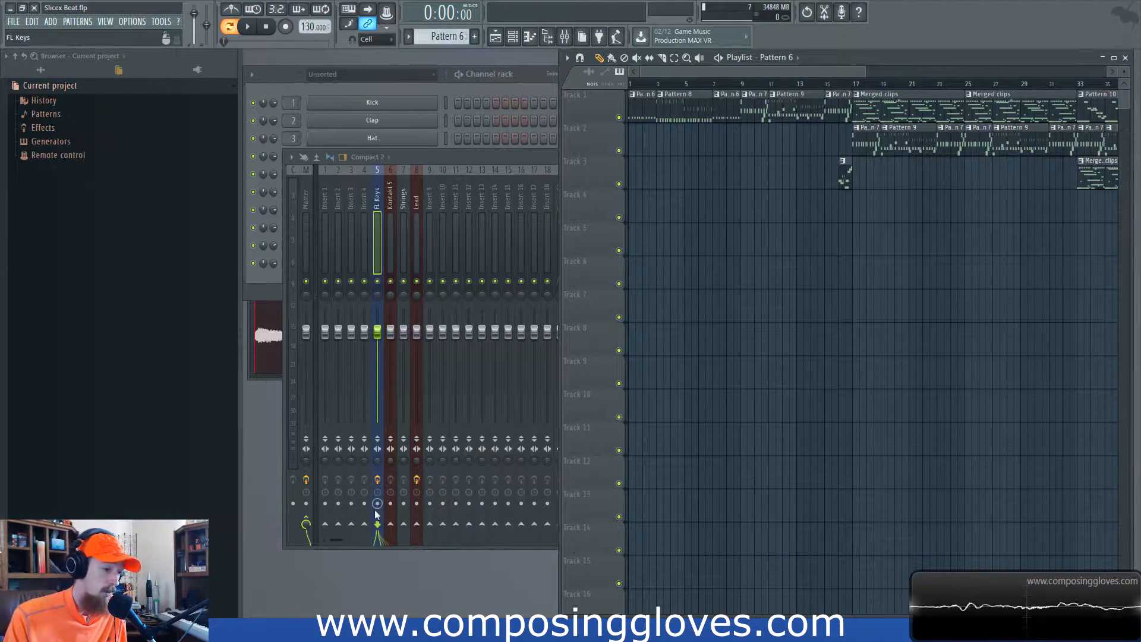
pyautogui.click(526, 161)
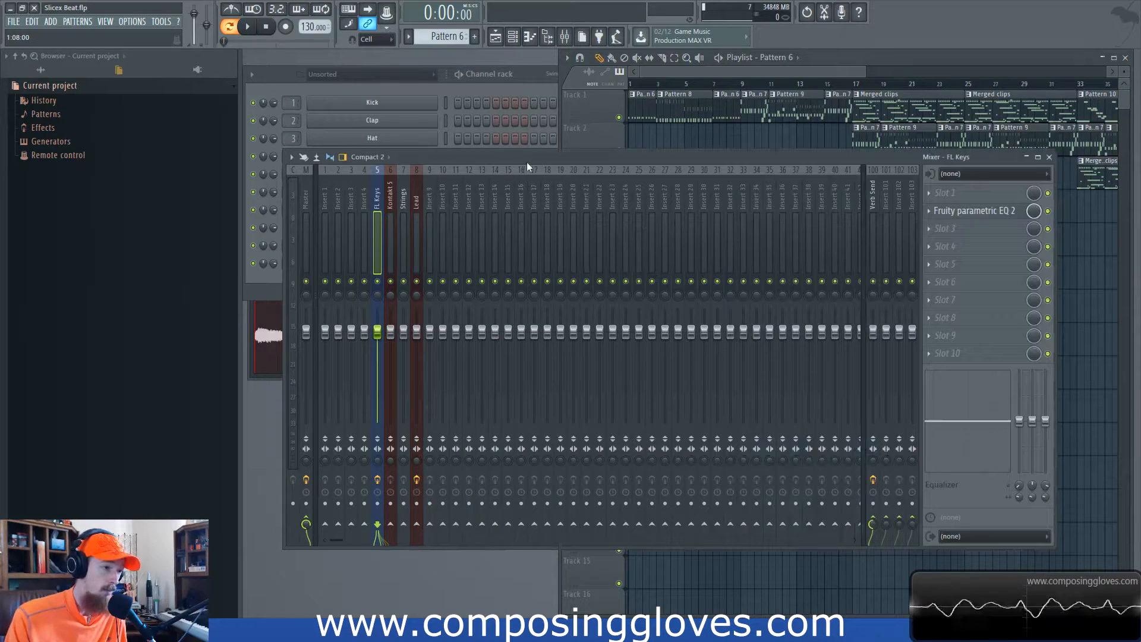
pyautogui.moveTo(854, 71); pyautogui.dragTo(927, 72)
pyautogui.click(679, 84)
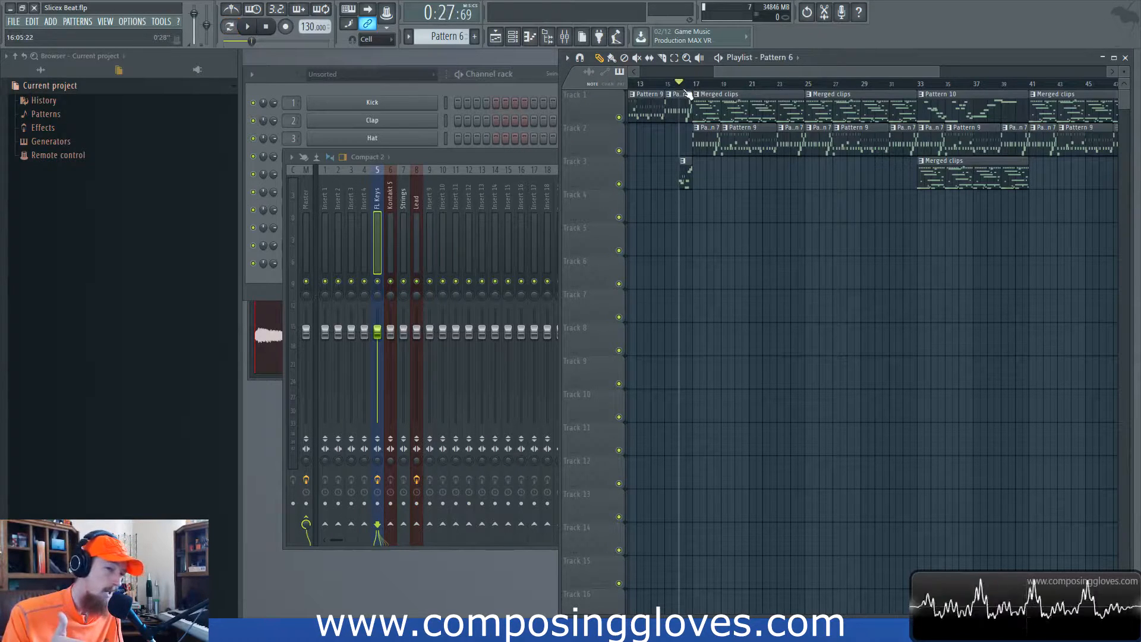
# - Open the Breakbeat Paradise Sample channel in Slicex, center its window, and preview the sliced drum loop
pyautogui.click(479, 79)
pyautogui.click(397, 173)
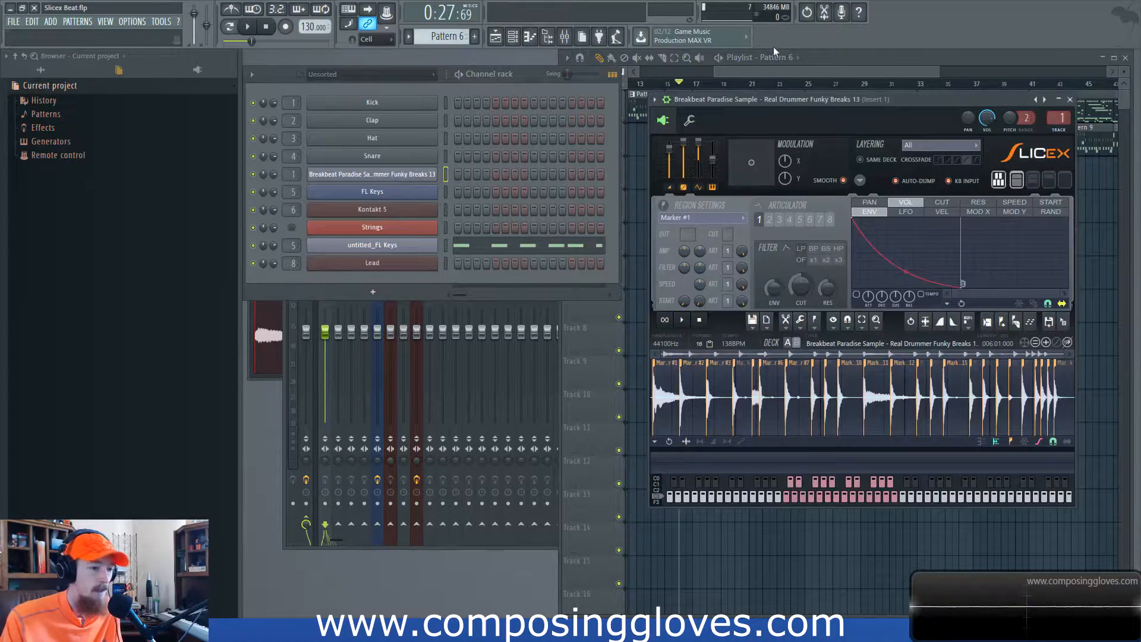
pyautogui.moveTo(924, 114); pyautogui.dragTo(675, 126)
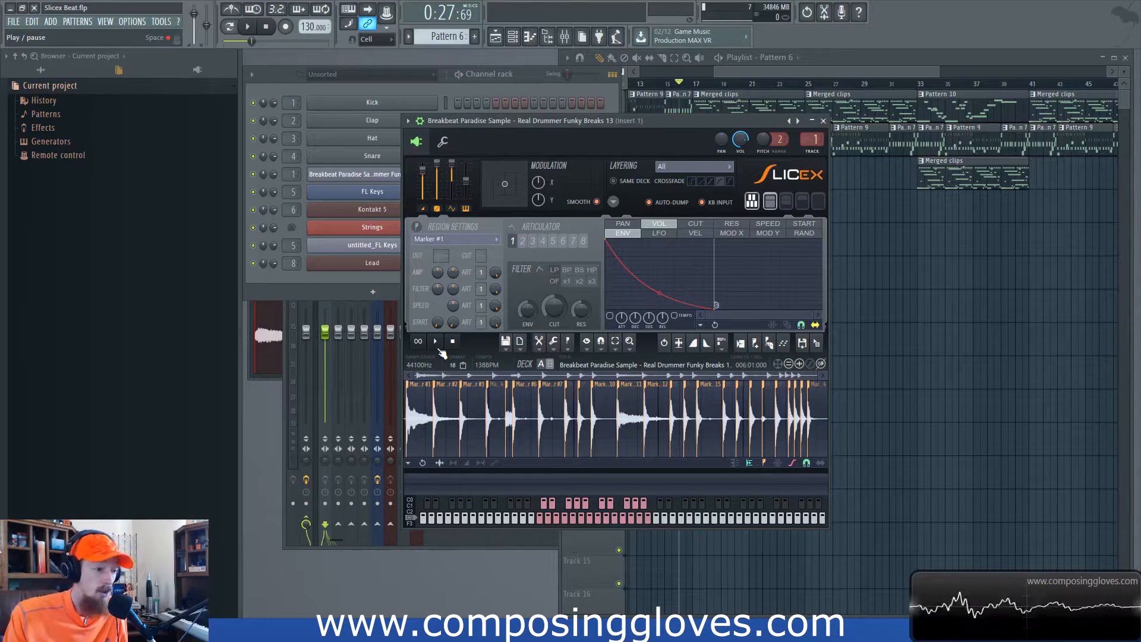
pyautogui.click(441, 351)
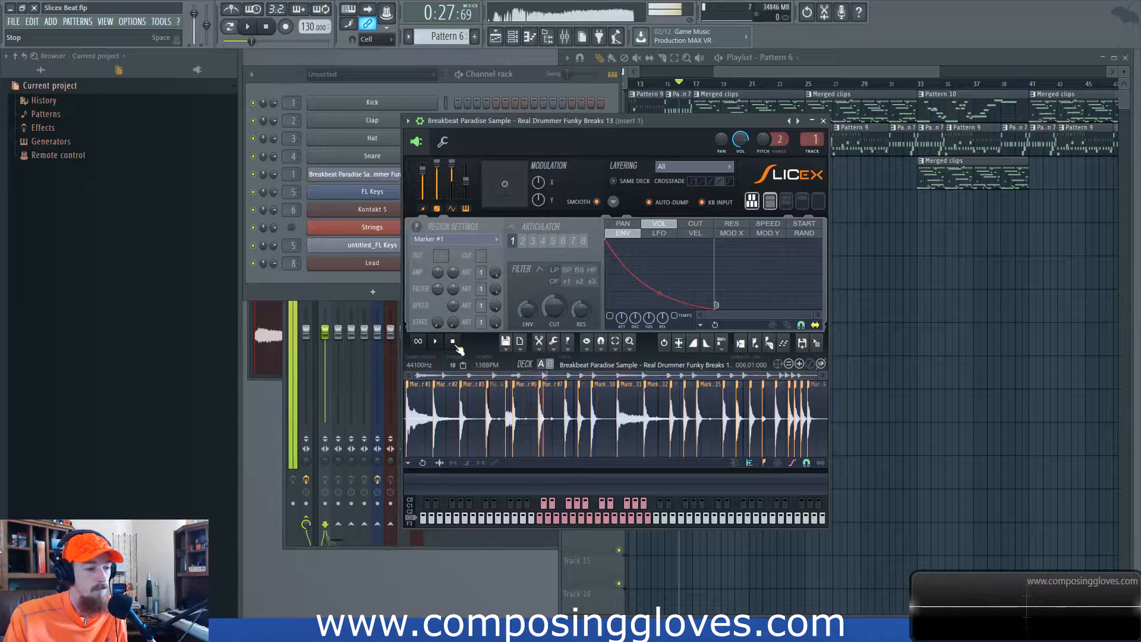
pyautogui.click(456, 346)
pyautogui.click(796, 454)
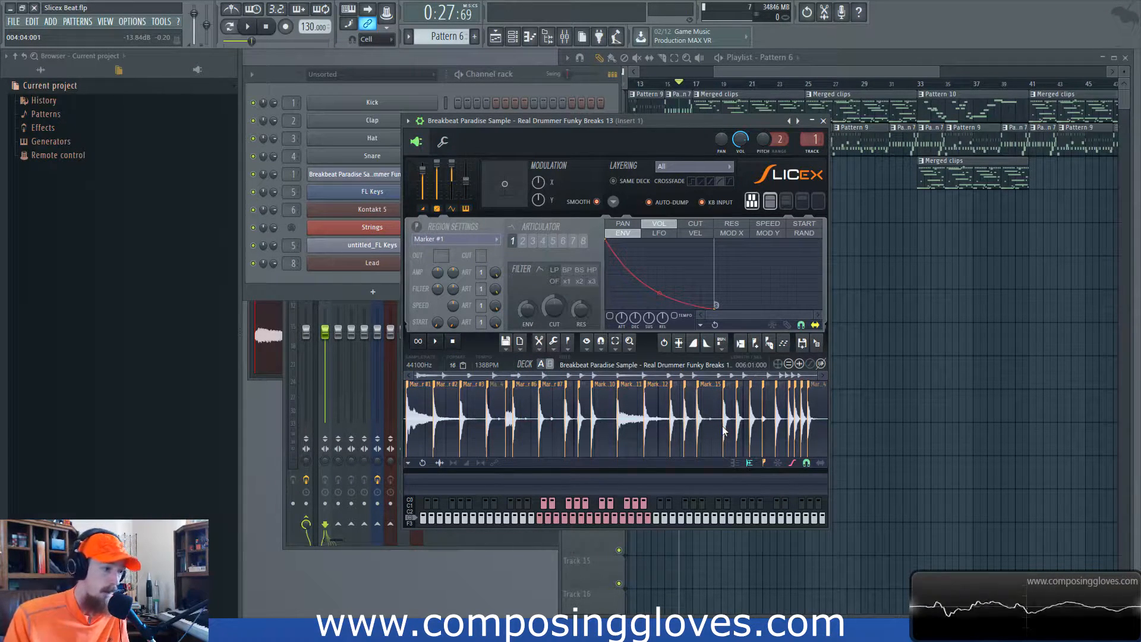
# - Check the untitled_FL Keys channel's notes and switch to the Merged clips pattern from its short Track 3 playlist clip
pyautogui.click(284, 283)
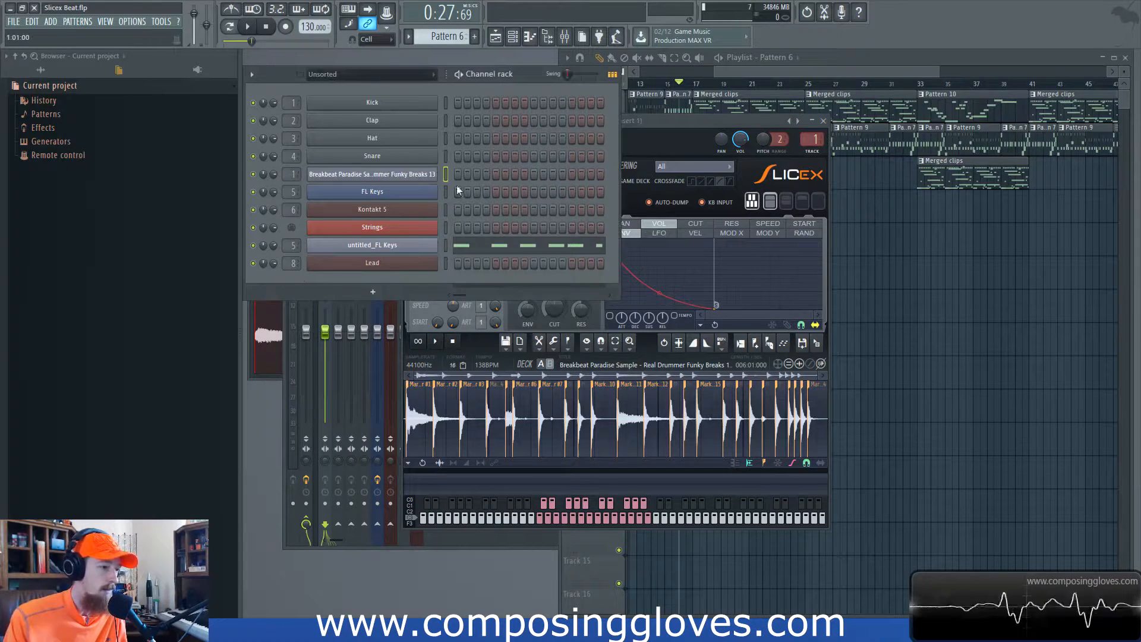
pyautogui.click(472, 248)
pyautogui.click(461, 251)
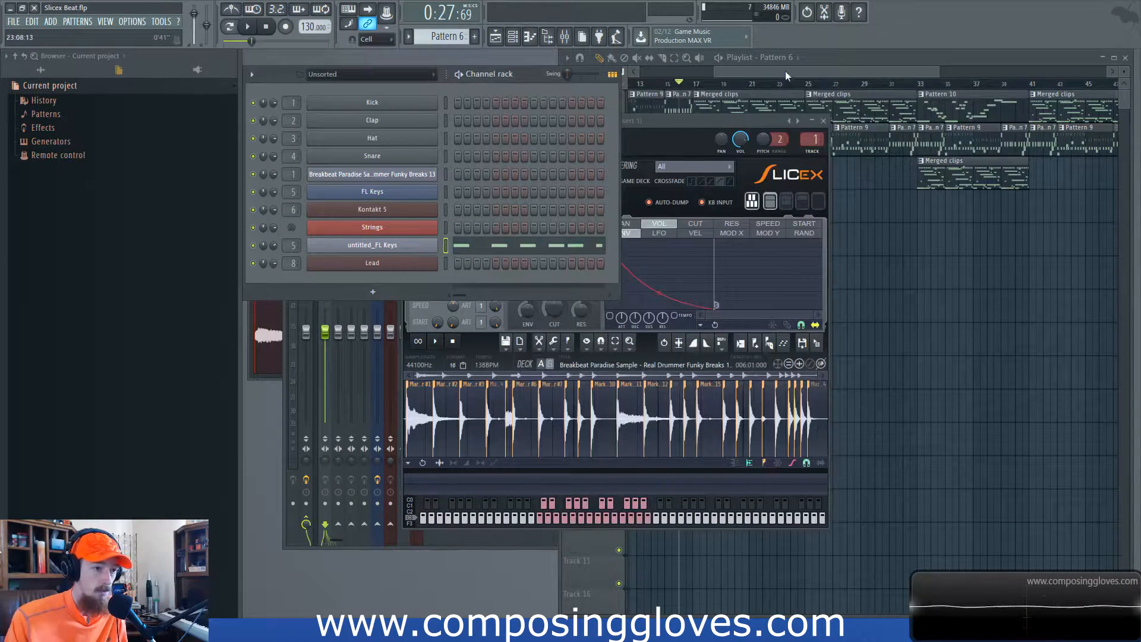
pyautogui.click(787, 73)
pyautogui.click(684, 172)
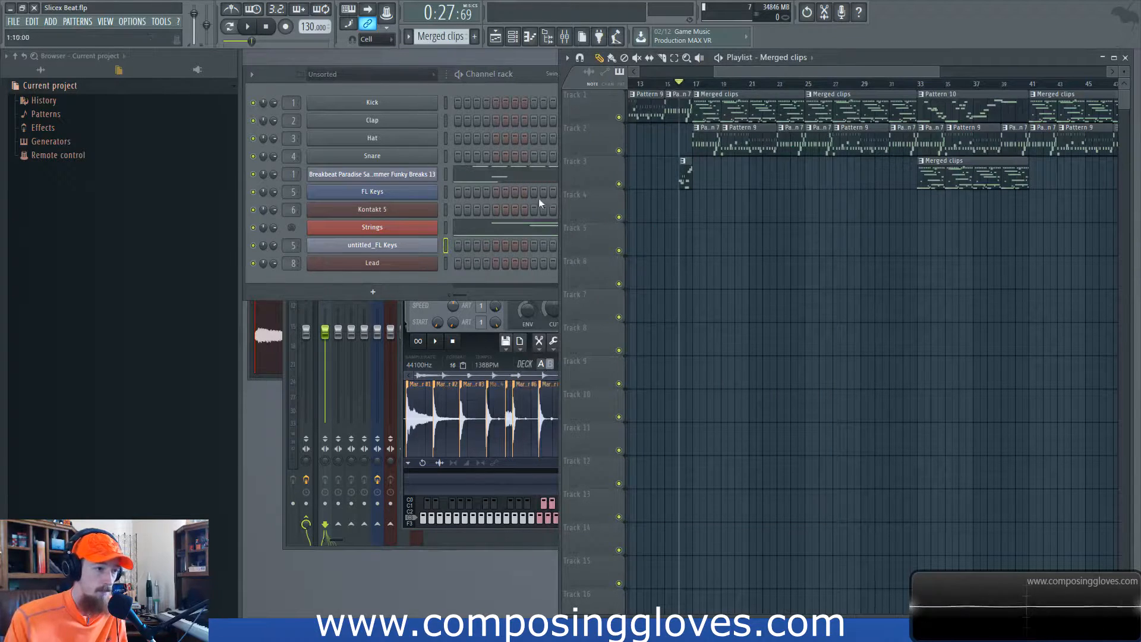
# - Open the Breakbeat Paradise Sample piano roll for the Merged clips pattern and audition the Marker #19 slice repeatedly
pyautogui.click(315, 292)
pyautogui.click(288, 291)
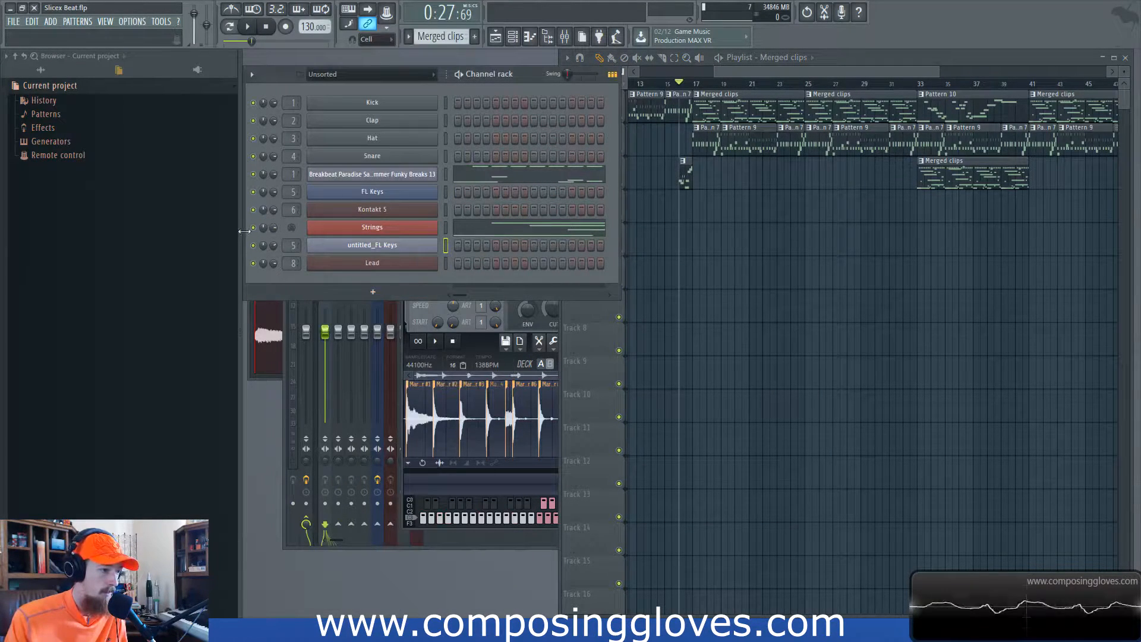
pyautogui.click(511, 176)
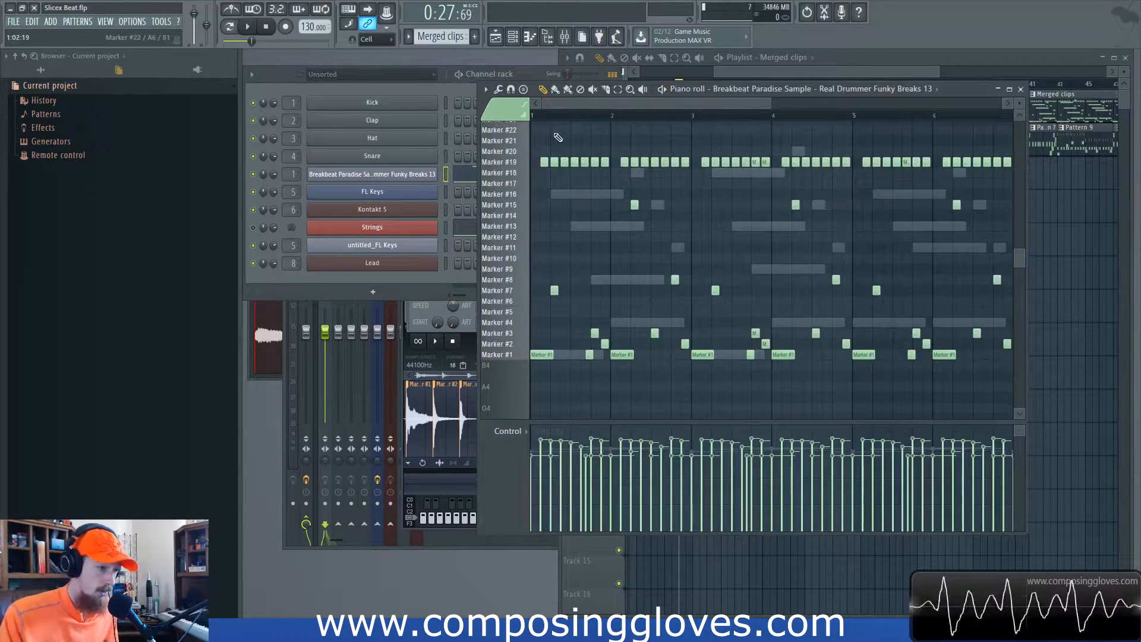
pyautogui.click(517, 162)
pyautogui.click(516, 162)
pyautogui.click(517, 161)
pyautogui.click(518, 163)
pyautogui.click(517, 163)
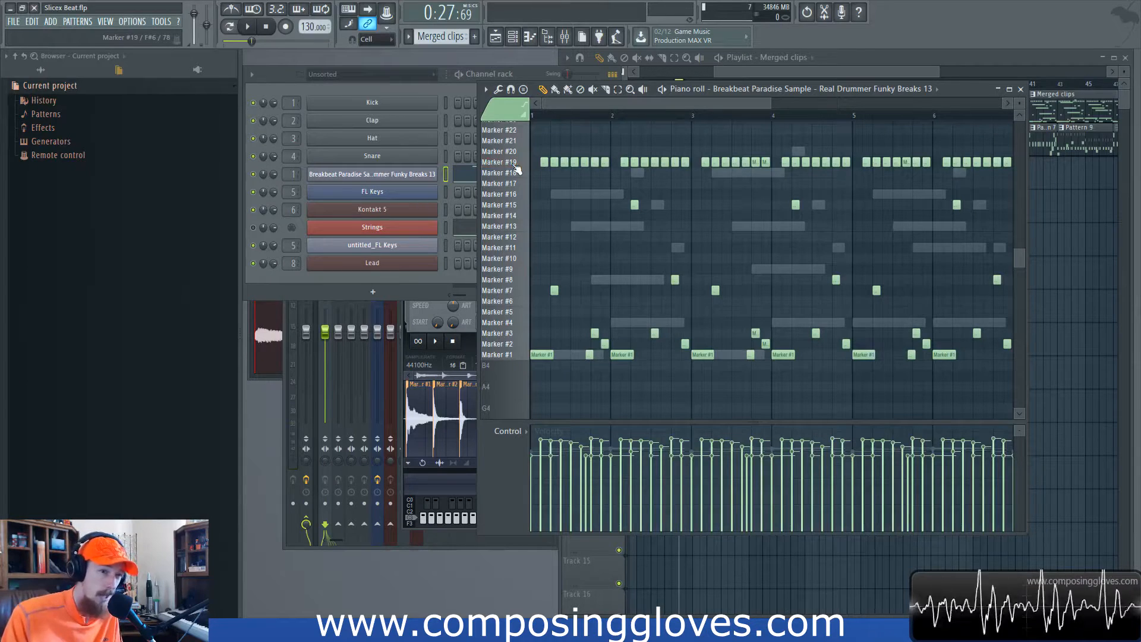
# - Switch the piano roll's color group to Deck B and back to Deck A
pyautogui.click(497, 113)
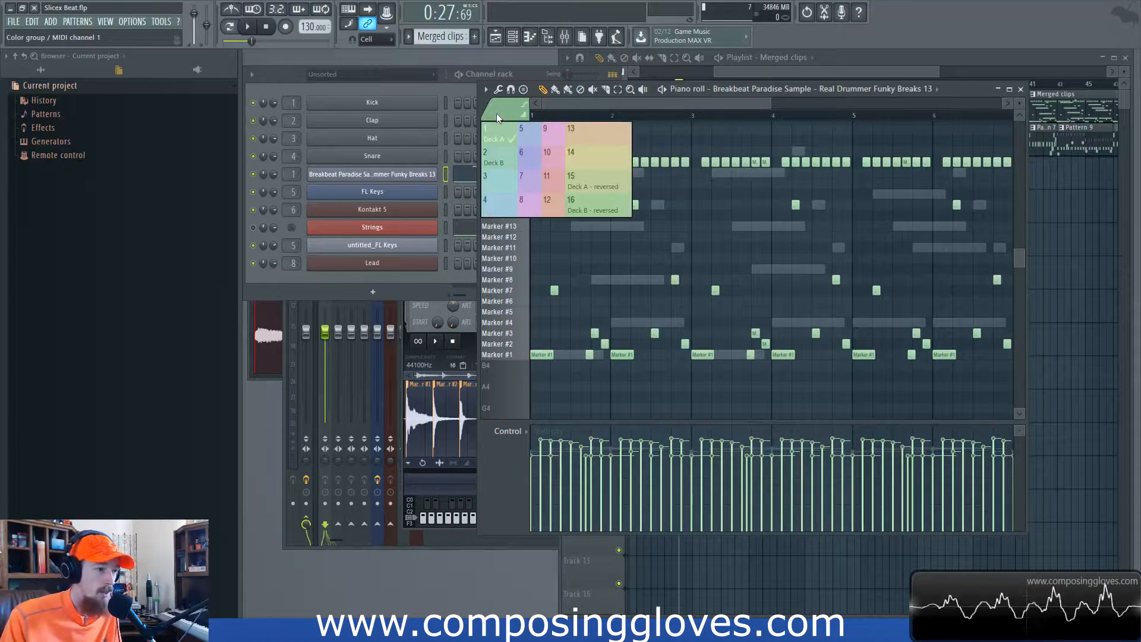
pyautogui.click(506, 160)
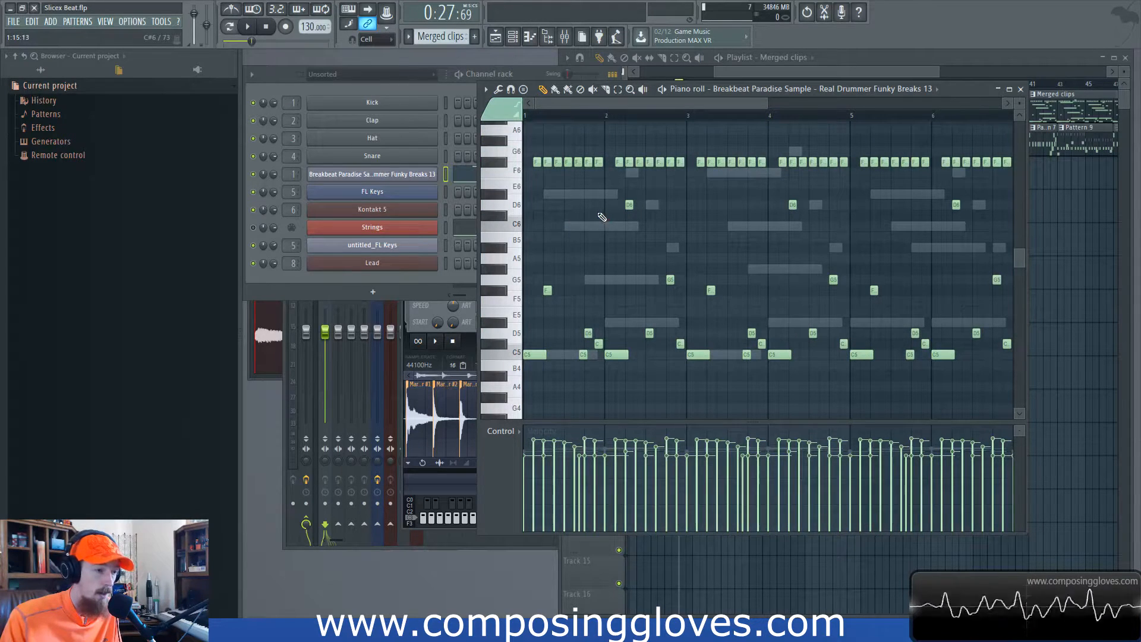
pyautogui.click(499, 115)
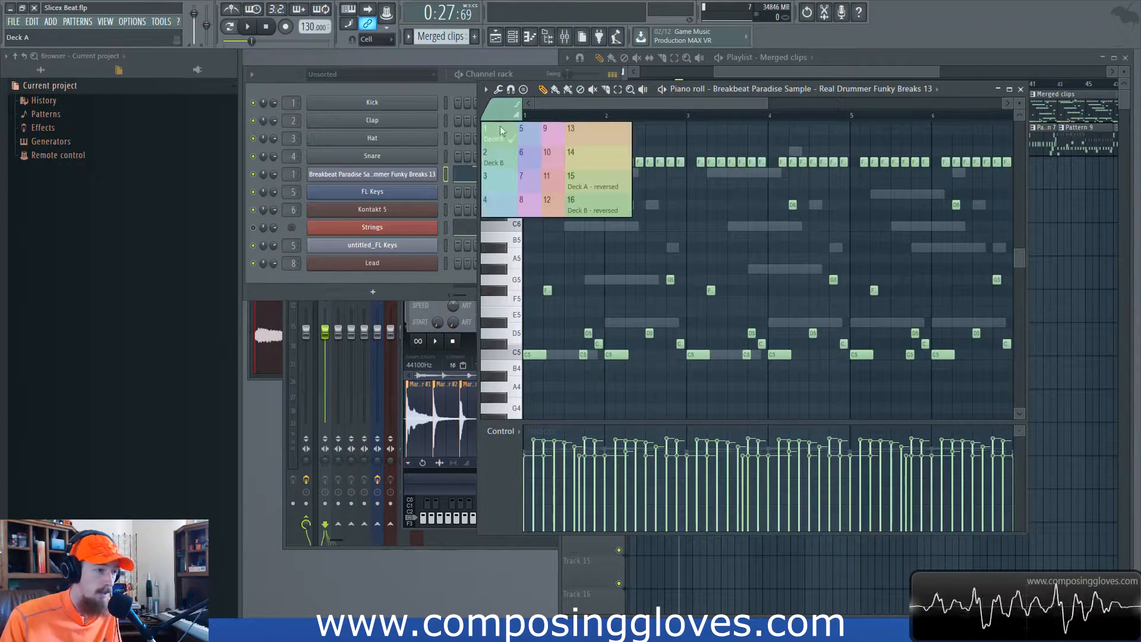
pyautogui.click(498, 126)
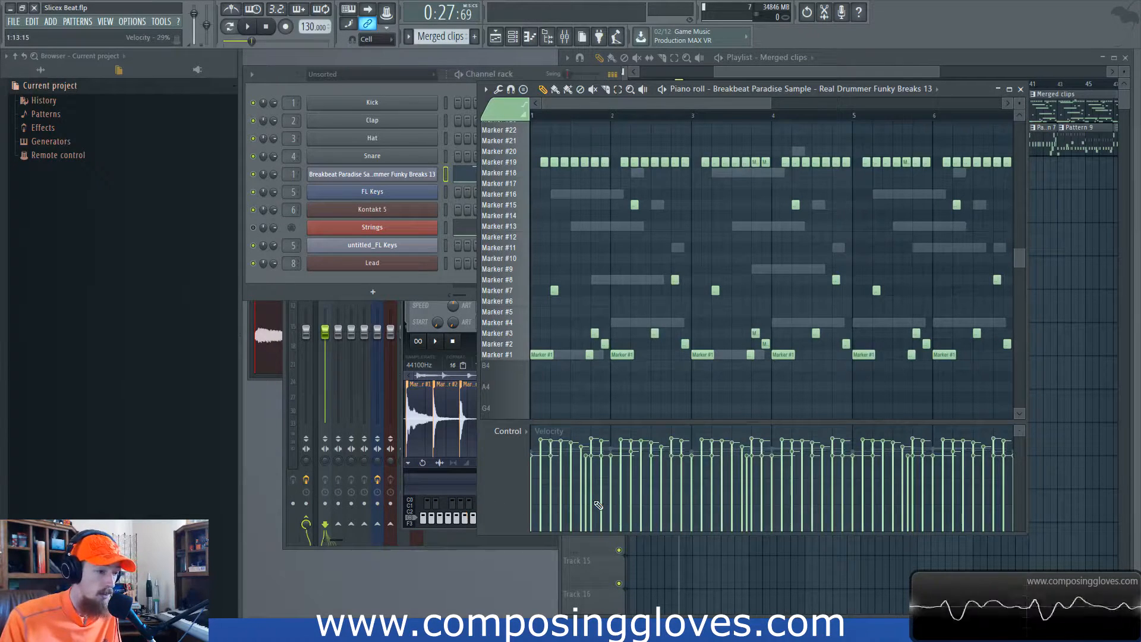
# - Audition the drum break slices Marker #1, #7, #9, #10, #14 and #15 from the piano roll
pyautogui.scroll(-2, 902, 249)
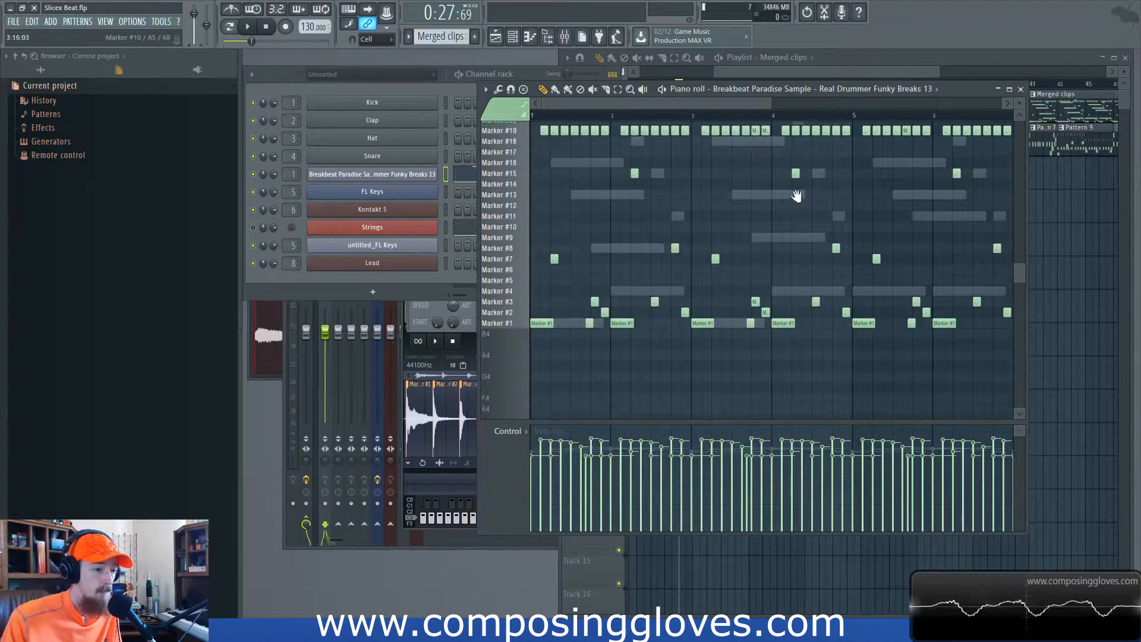
pyautogui.moveTo(902, 248); pyautogui.dragTo(903, 252)
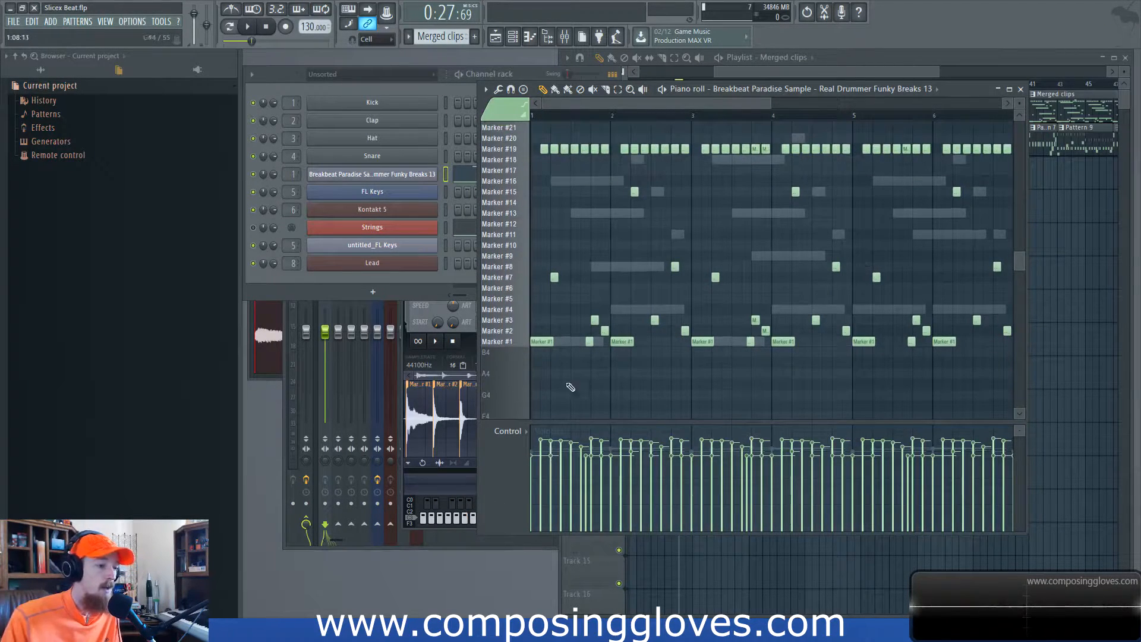
pyautogui.click(521, 347)
pyautogui.click(522, 348)
pyautogui.click(520, 280)
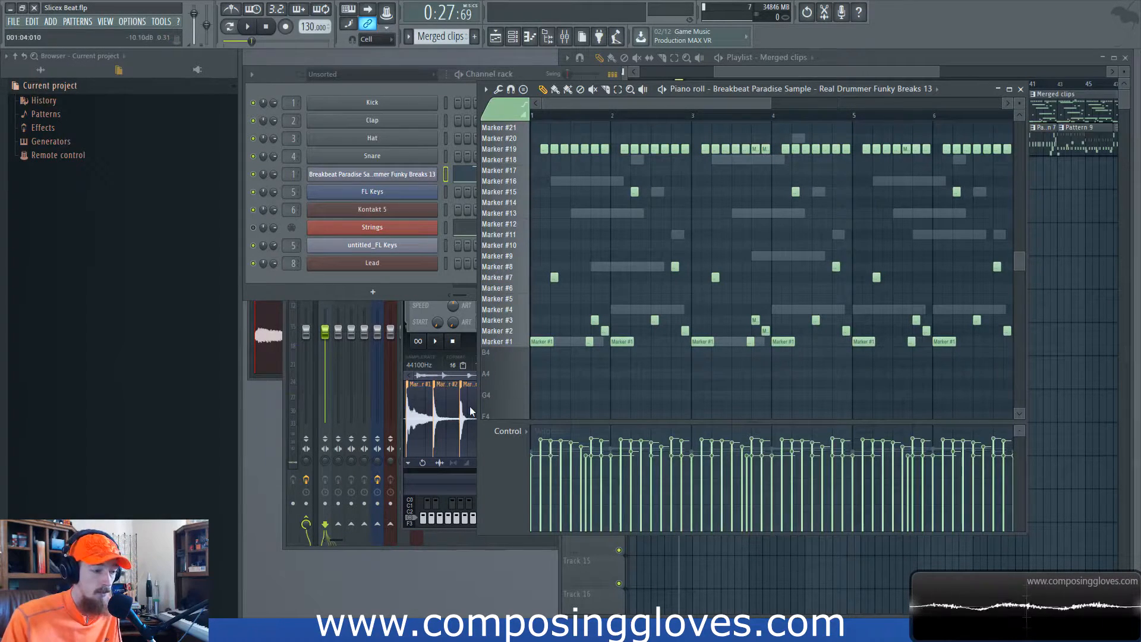
pyautogui.click(511, 280)
pyautogui.click(520, 255)
pyautogui.click(522, 245)
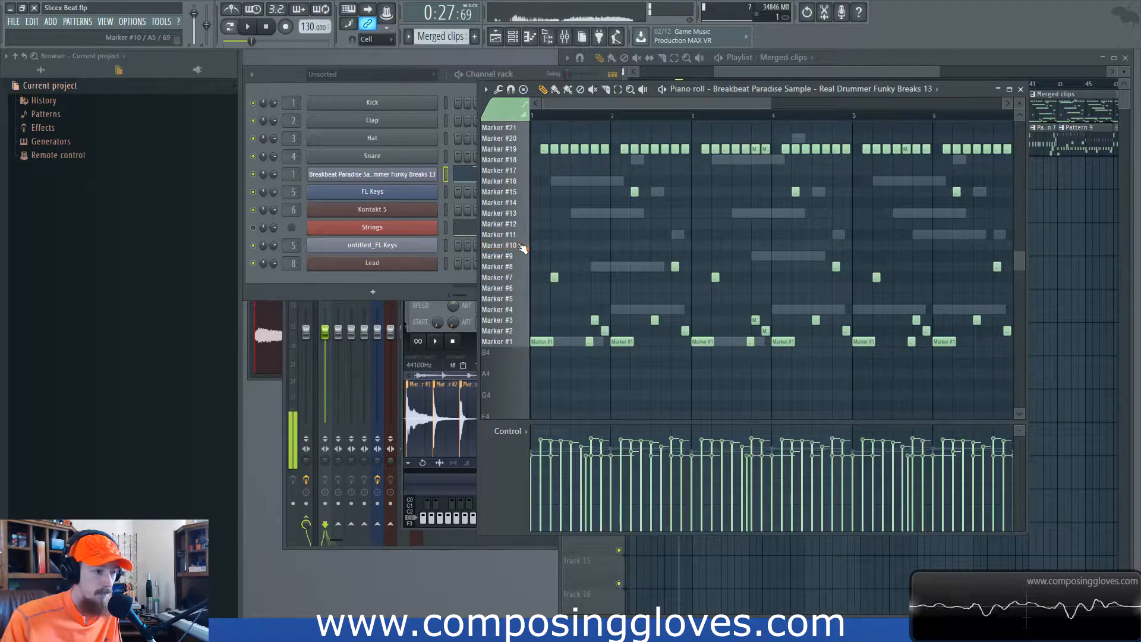
pyautogui.click(522, 203)
pyautogui.click(520, 194)
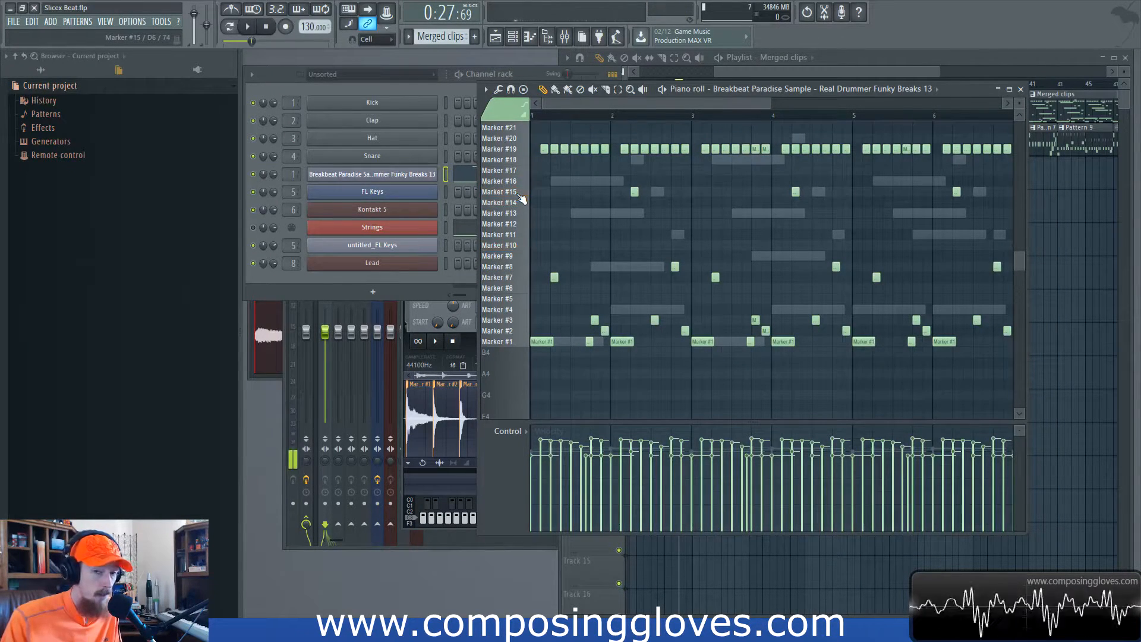
# - Show the full drum sequence in the piano roll, and play the Merged clips pattern in pattern mode before stopping it
pyautogui.scroll(1, 815, 258)
pyautogui.scroll(-3, 829, 297)
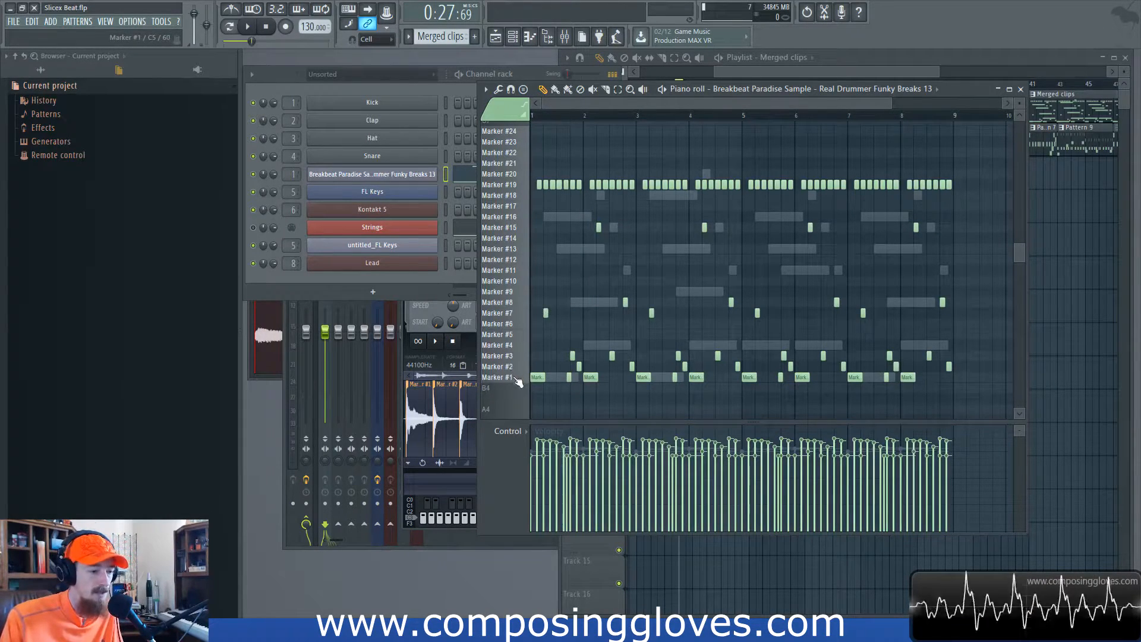
pyautogui.click(248, 27)
pyautogui.click(230, 27)
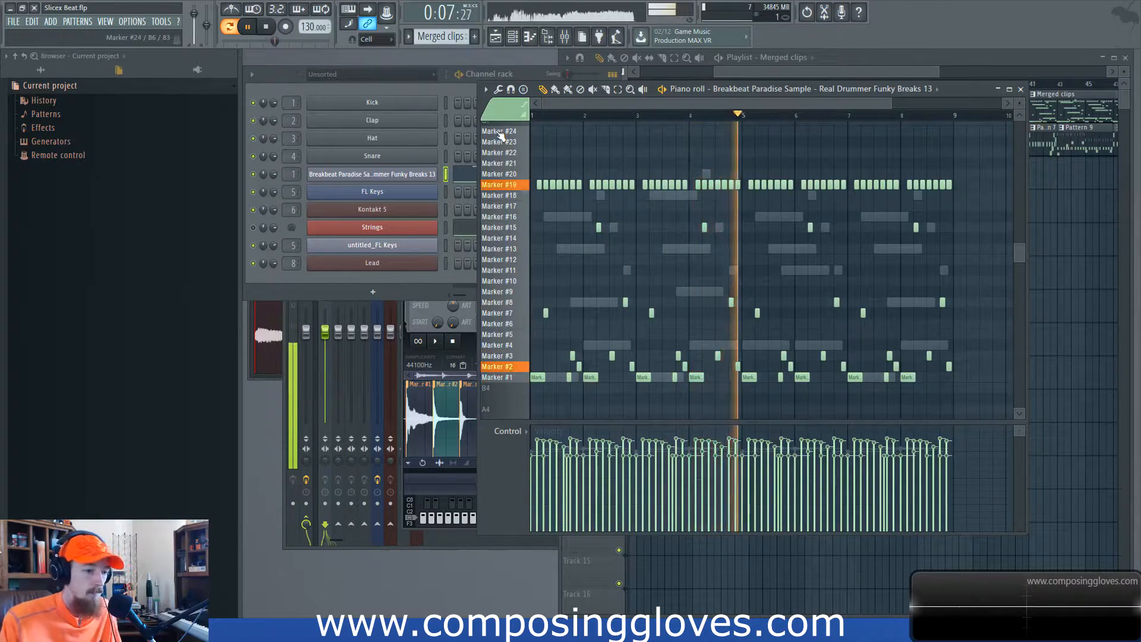
pyautogui.press('space')
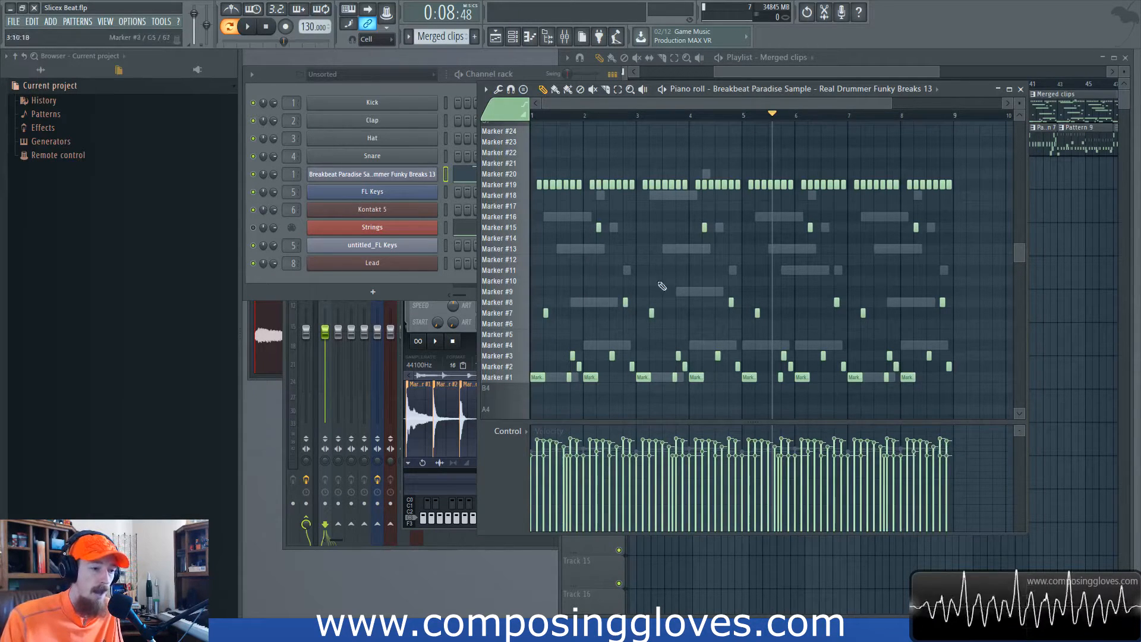
# - Select all Marker #19 notes, close the piano roll, and bring the playlist back to the front
pyautogui.click(521, 189)
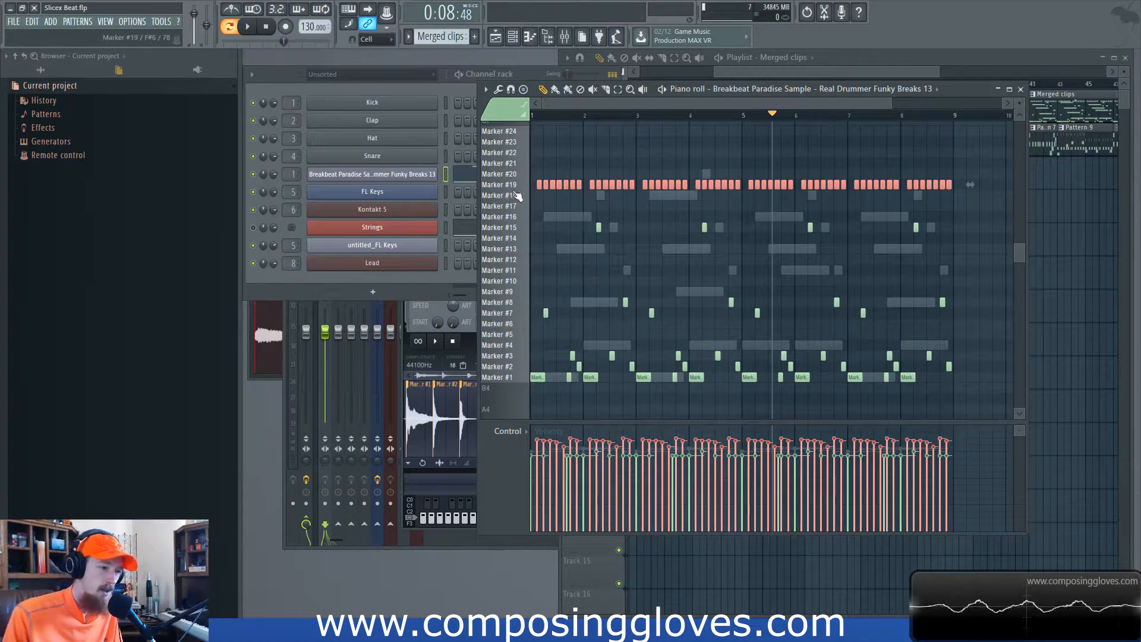
pyautogui.click(1020, 89)
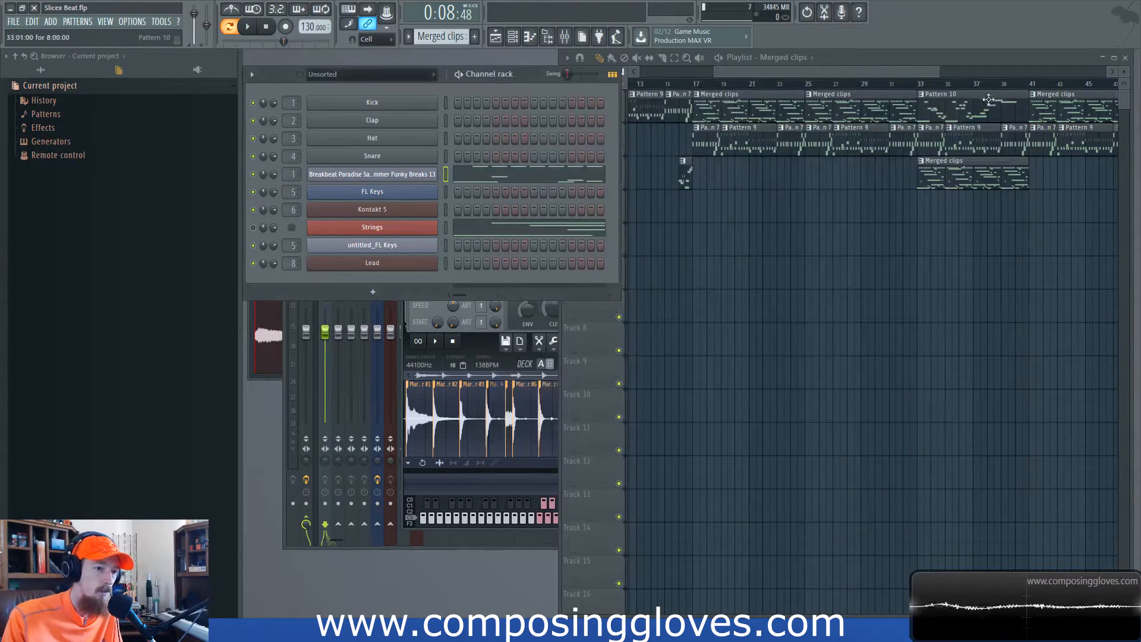
pyautogui.click(856, 70)
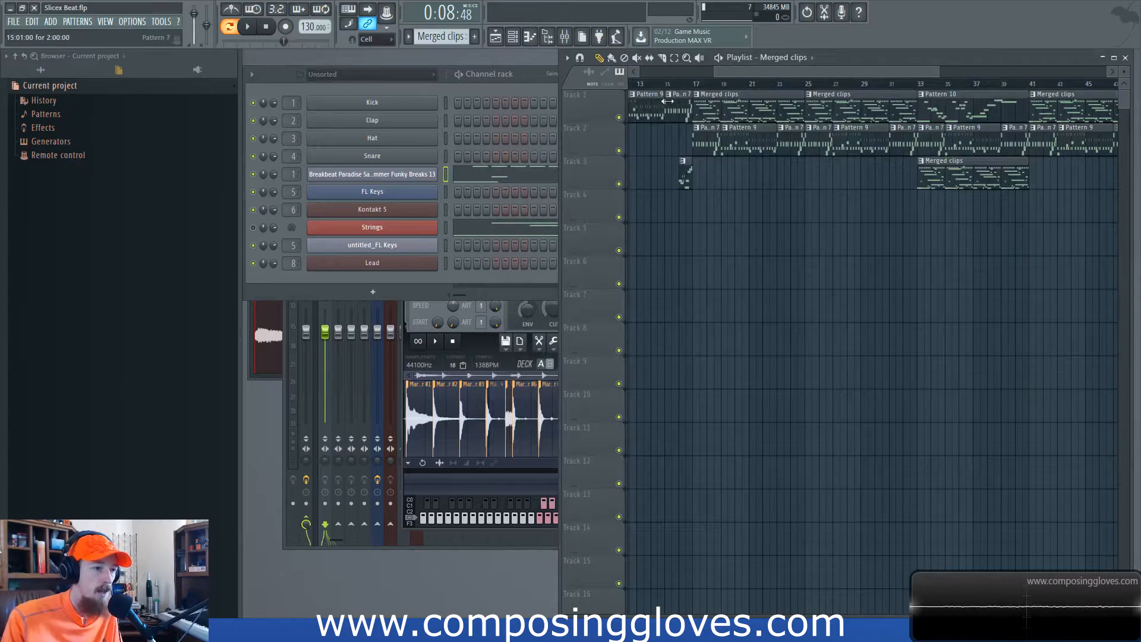
# - Examine the untitled_FL Keys slice notes of Pattern 9 in the piano roll and close it again
pyautogui.click(648, 107)
pyautogui.click(485, 248)
pyautogui.moveTo(630, 250); pyautogui.dragTo(835, 264)
pyautogui.scroll(-1, 616, 332)
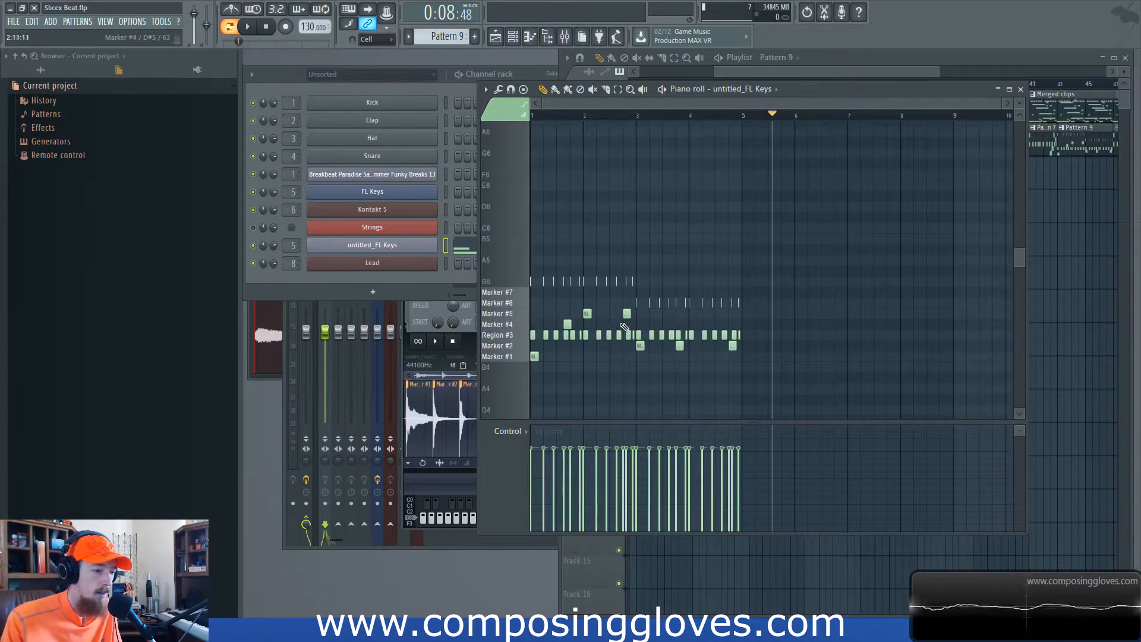
pyautogui.scroll(1, 624, 230)
pyautogui.scroll(2, 627, 230)
pyautogui.moveTo(626, 230); pyautogui.dragTo(983, 265)
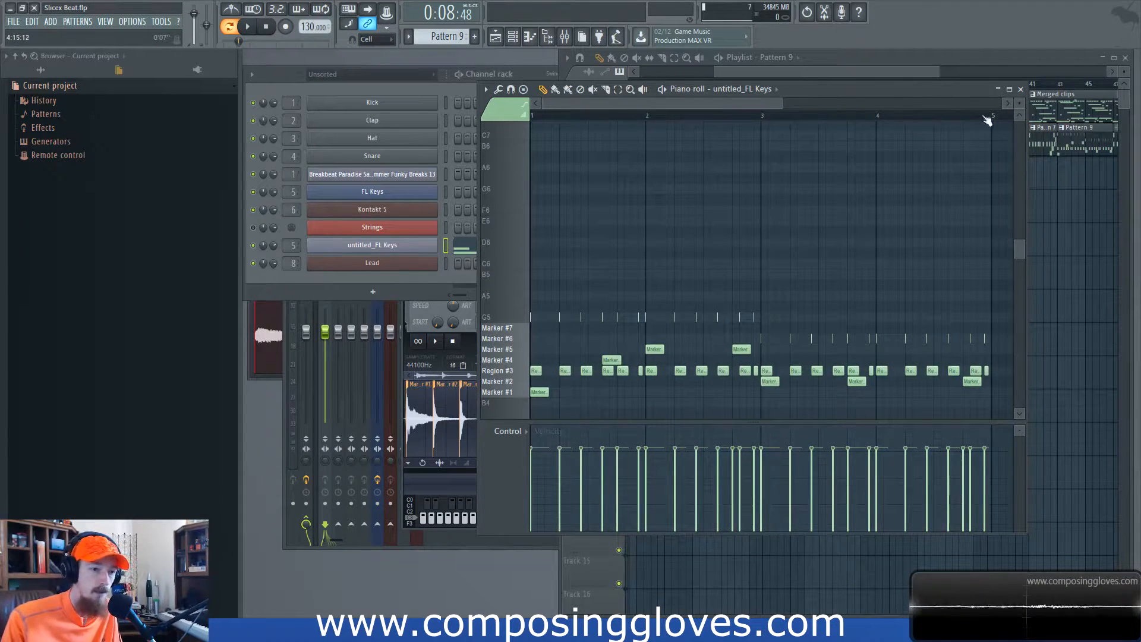
pyautogui.click(1020, 89)
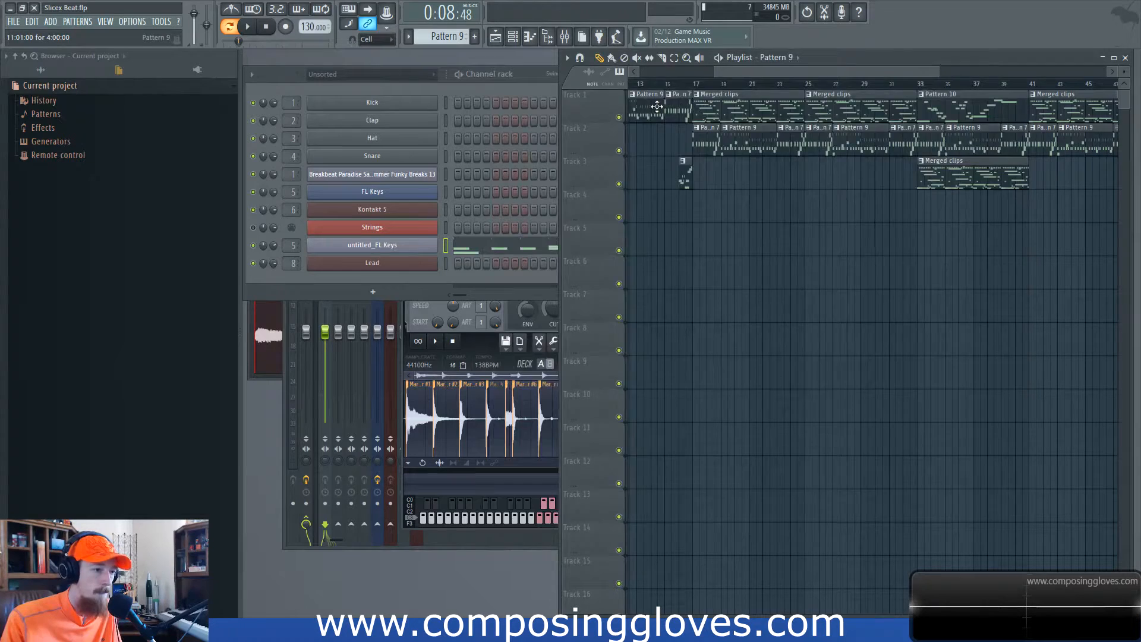
pyautogui.doubleClick(657, 107)
pyautogui.moveTo(615, 324); pyautogui.dragTo(956, 375)
pyautogui.scroll(-2, 840, 331)
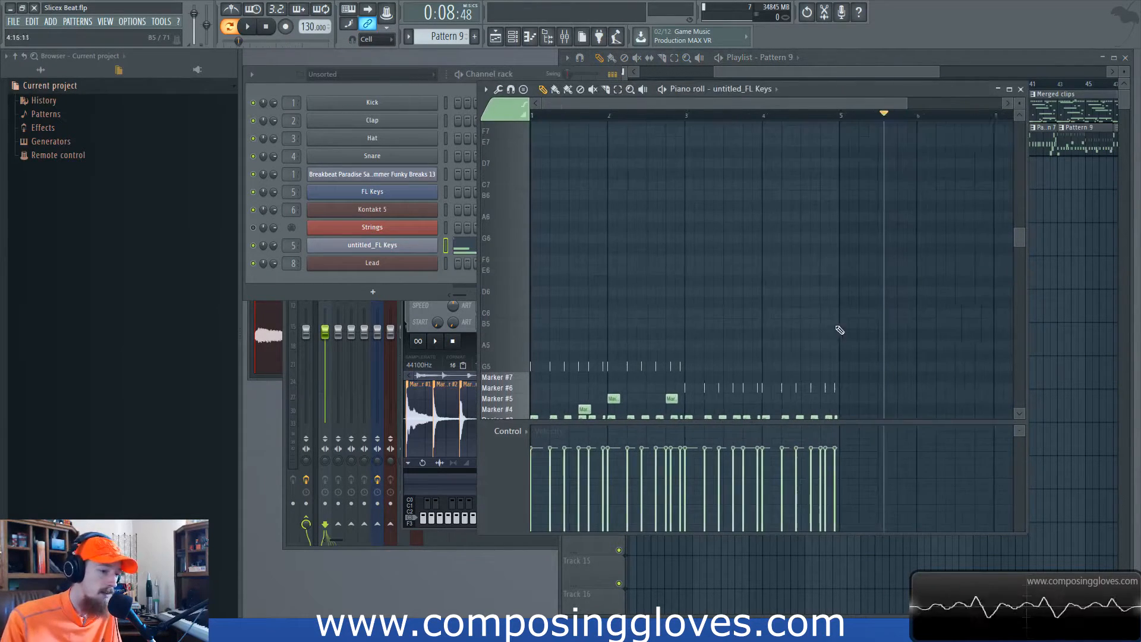
pyautogui.click(1020, 89)
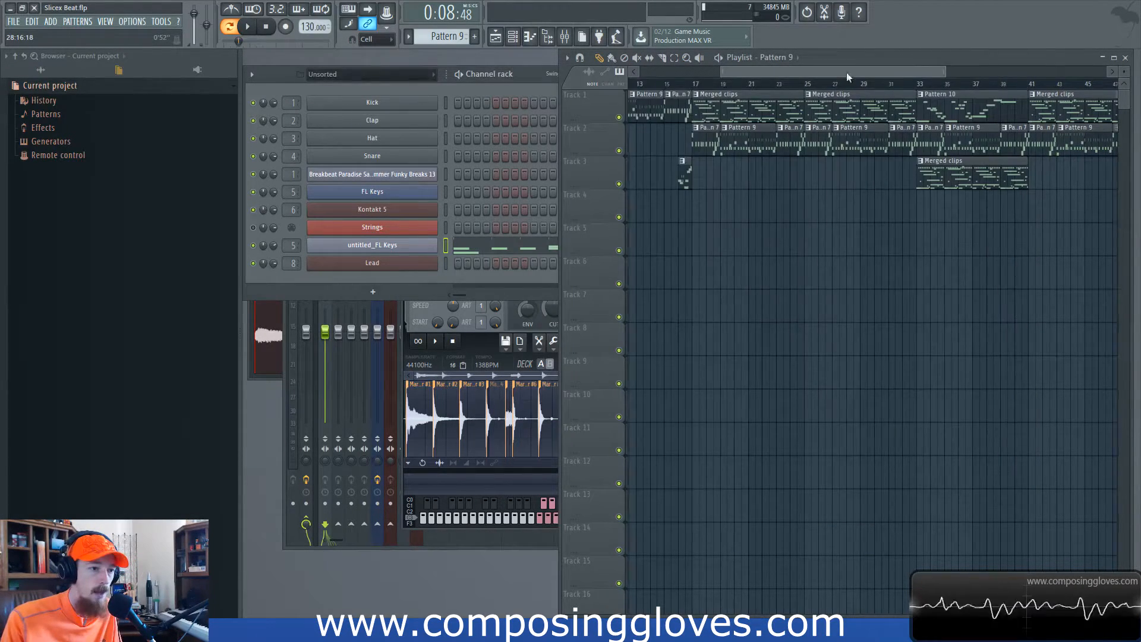
# - Open the Strings notes of the Merged clips pattern at bar 17 in the piano roll, and play the pattern before stopping it
pyautogui.scroll(-3, 847, 73)
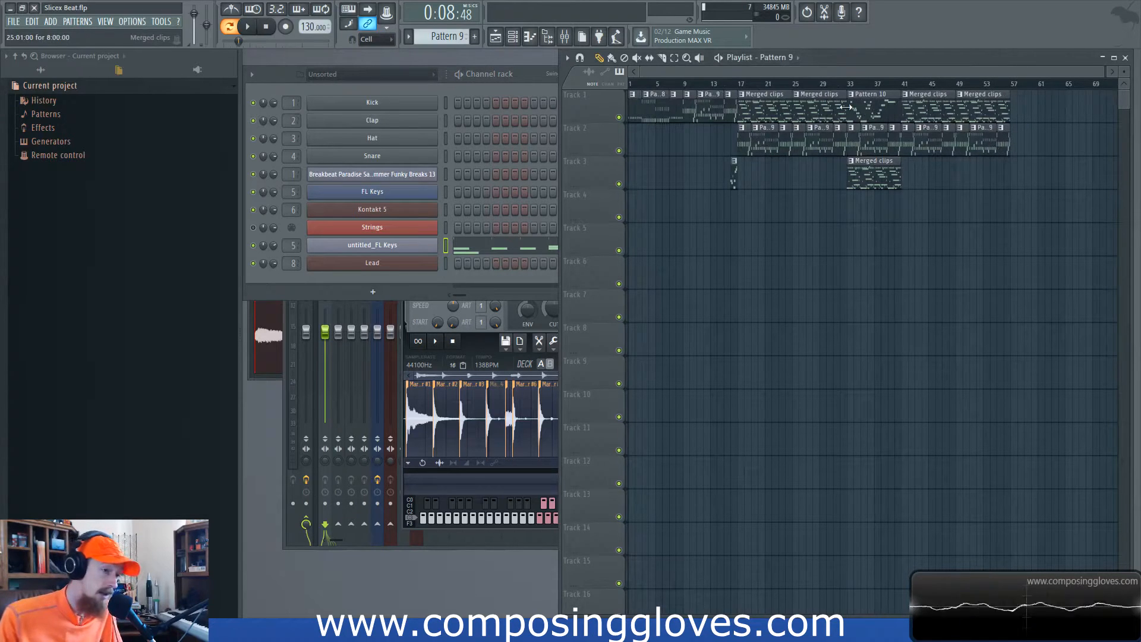
pyautogui.click(762, 103)
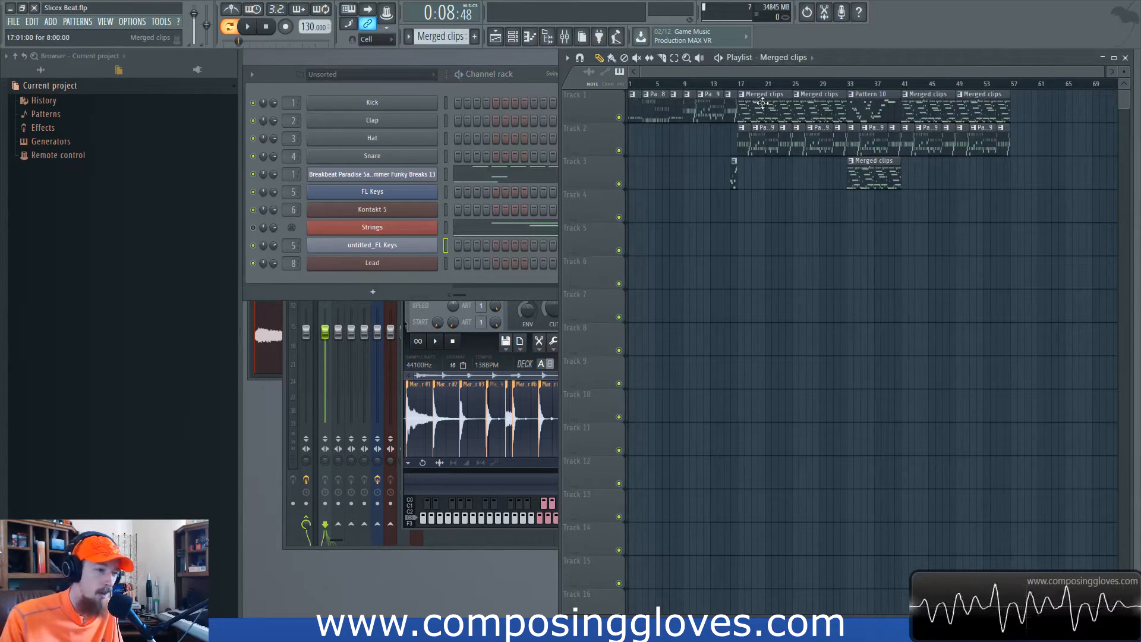
pyautogui.click(254, 228)
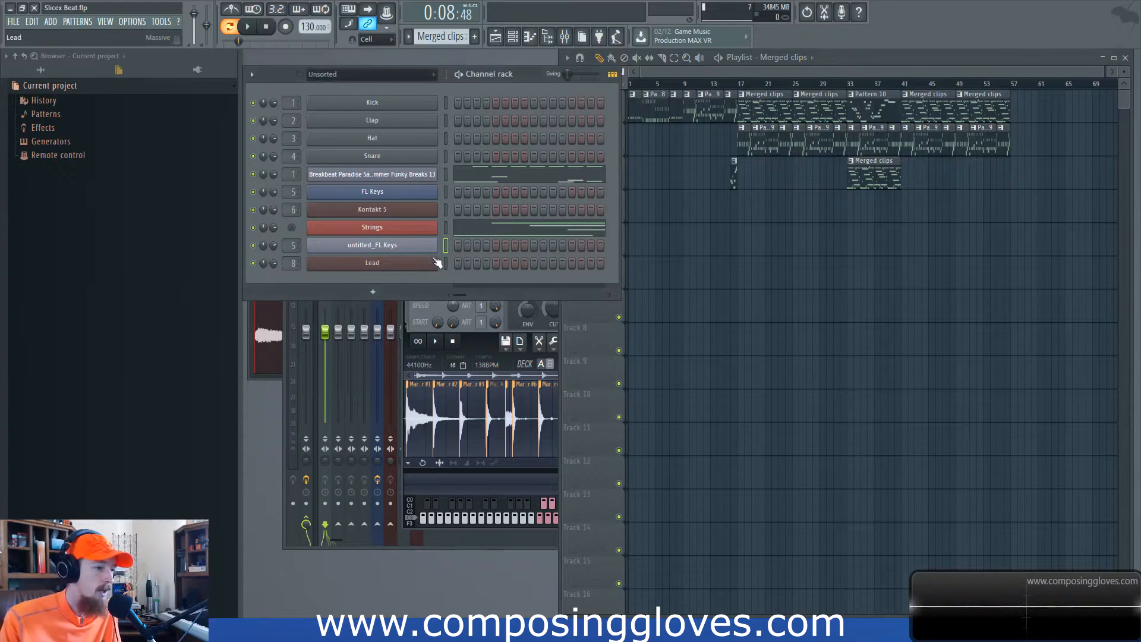
pyautogui.scroll(-3, 515, 239)
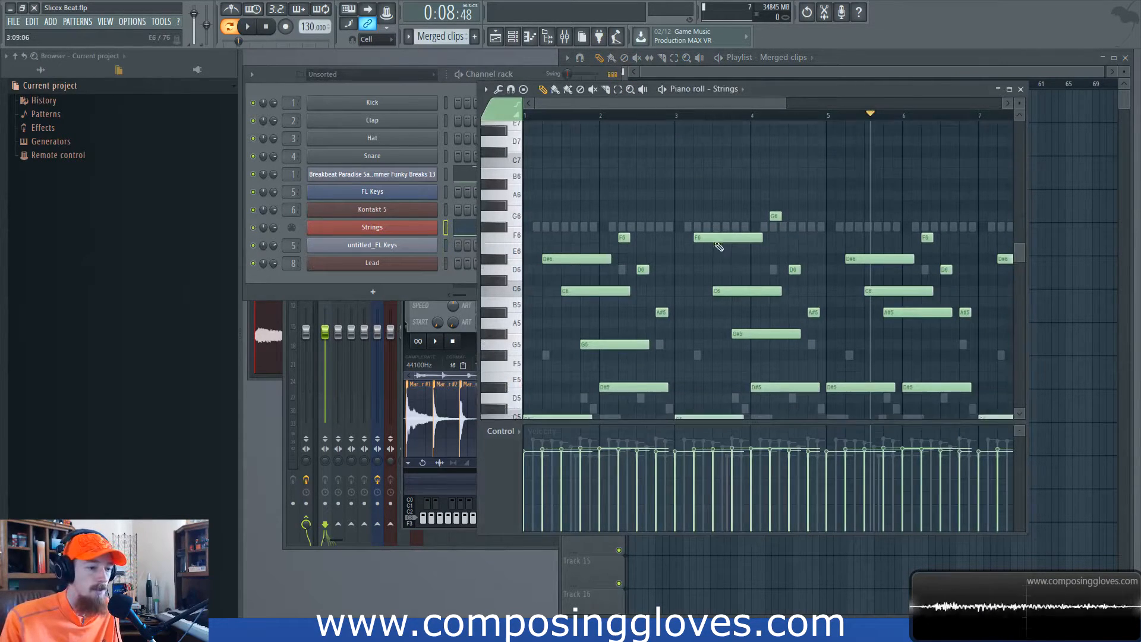
pyautogui.scroll(-2, 719, 236)
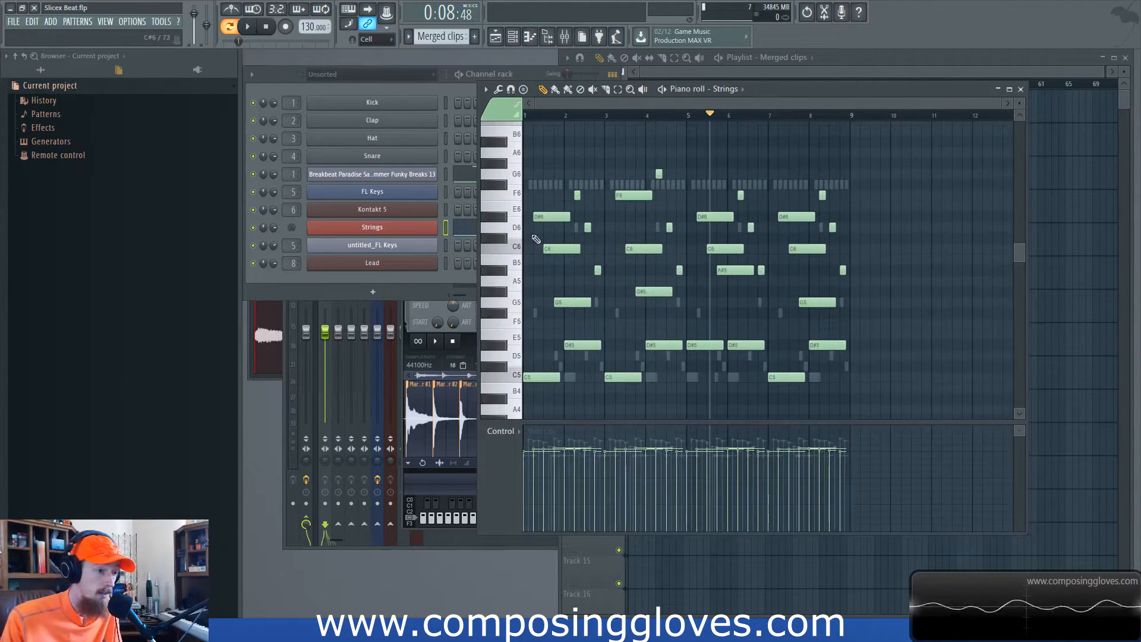
pyautogui.press('space')
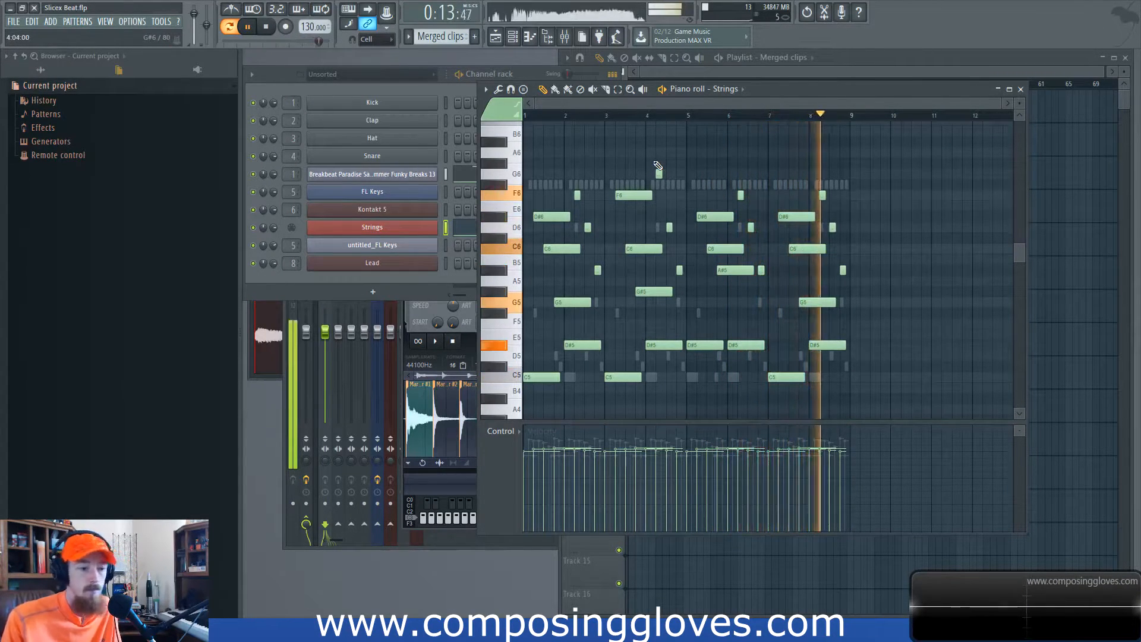
pyautogui.press('space')
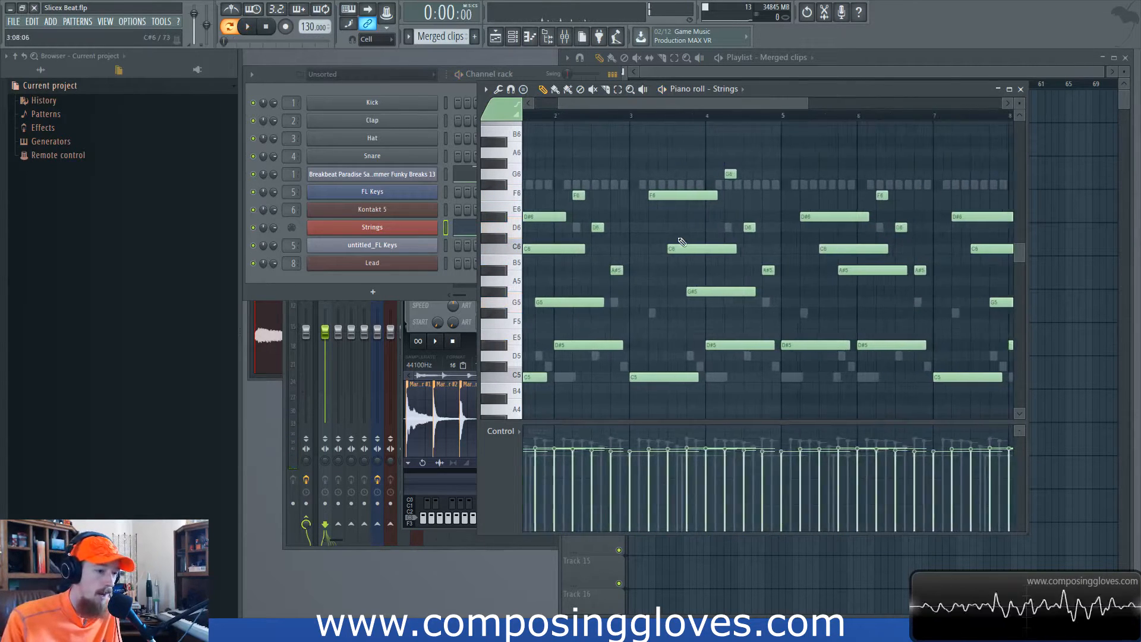
# - Examine the Strings notes across the whole Merged clips pattern, then close the breakbeat slicer window and the piano roll
pyautogui.scroll(3, 823, 232)
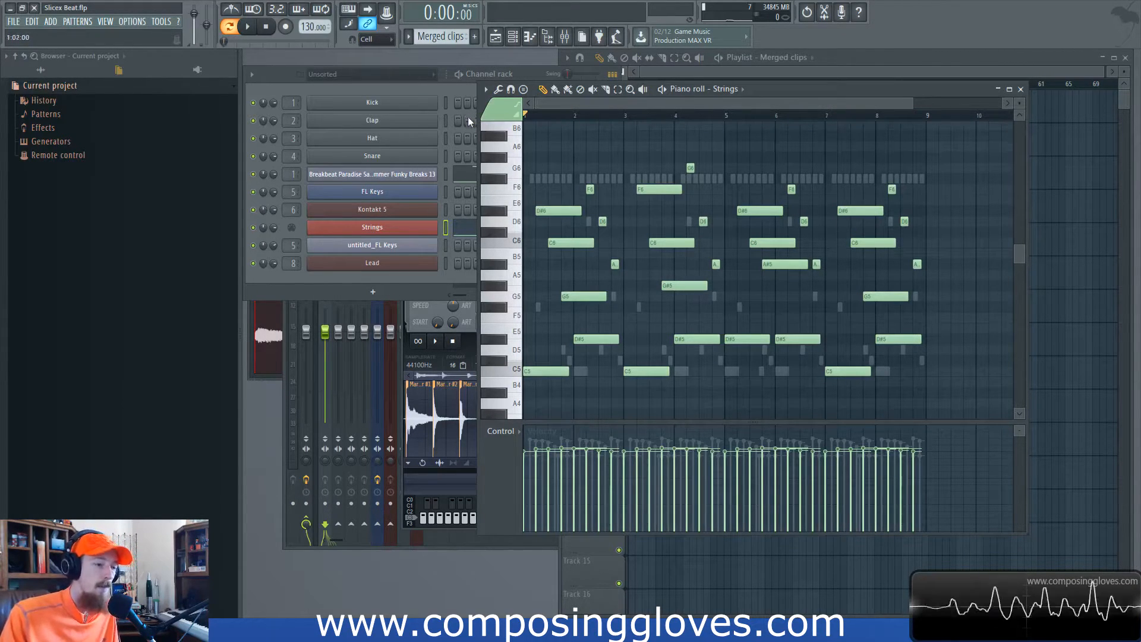
pyautogui.scroll(4, 650, 224)
pyautogui.scroll(-2, 661, 252)
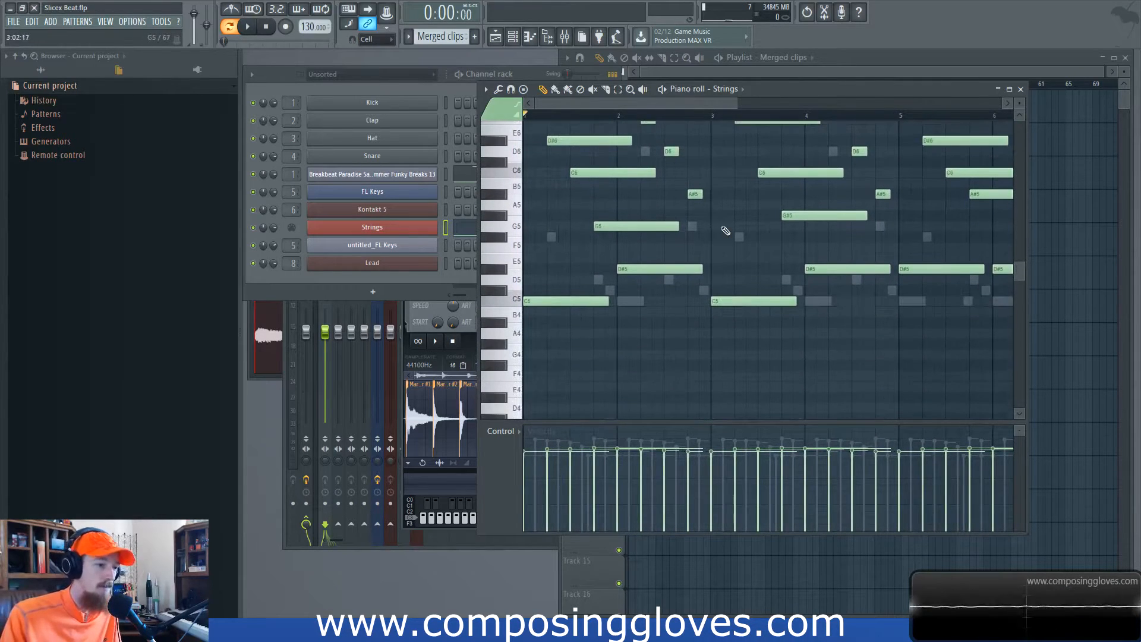
pyautogui.scroll(2, 661, 252)
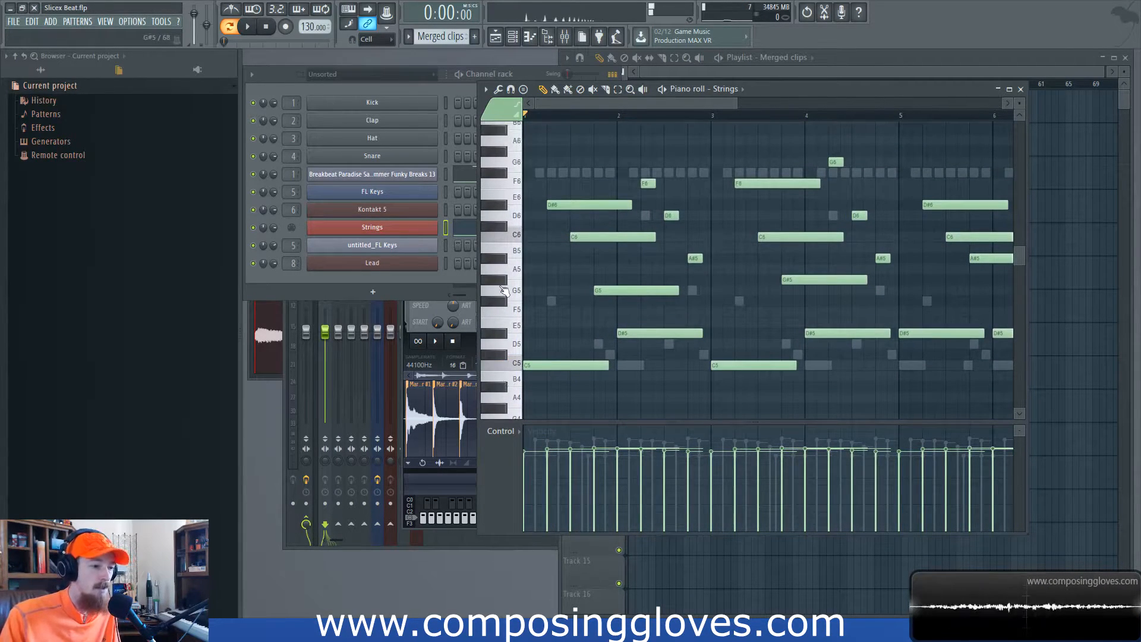
pyautogui.moveTo(957, 315); pyautogui.dragTo(604, 307)
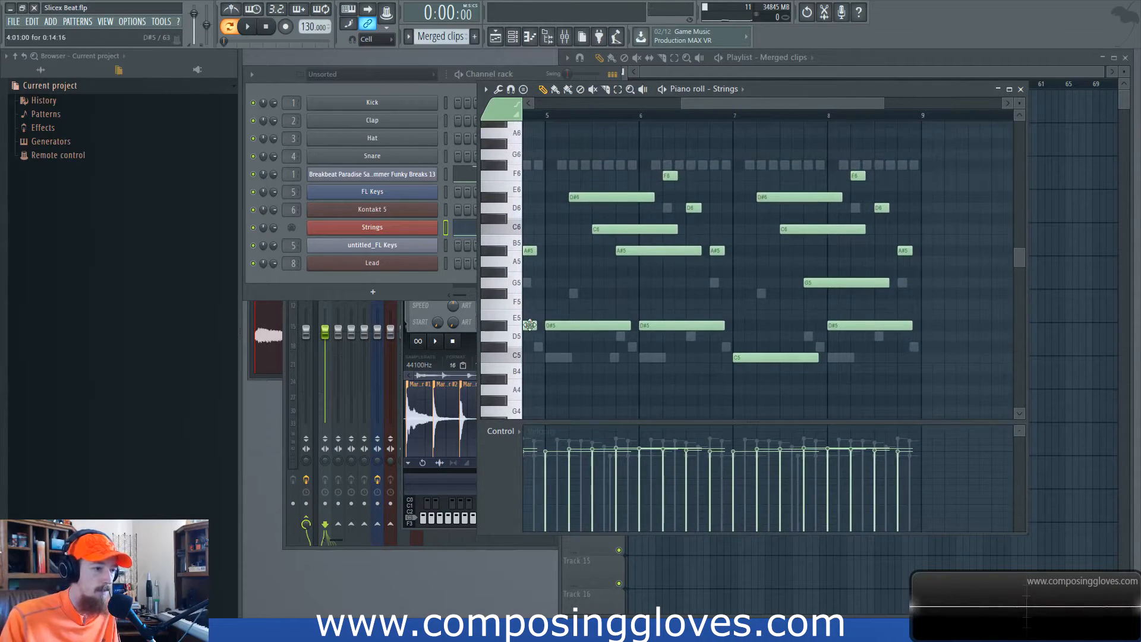
pyautogui.moveTo(791, 237); pyautogui.dragTo(764, 212)
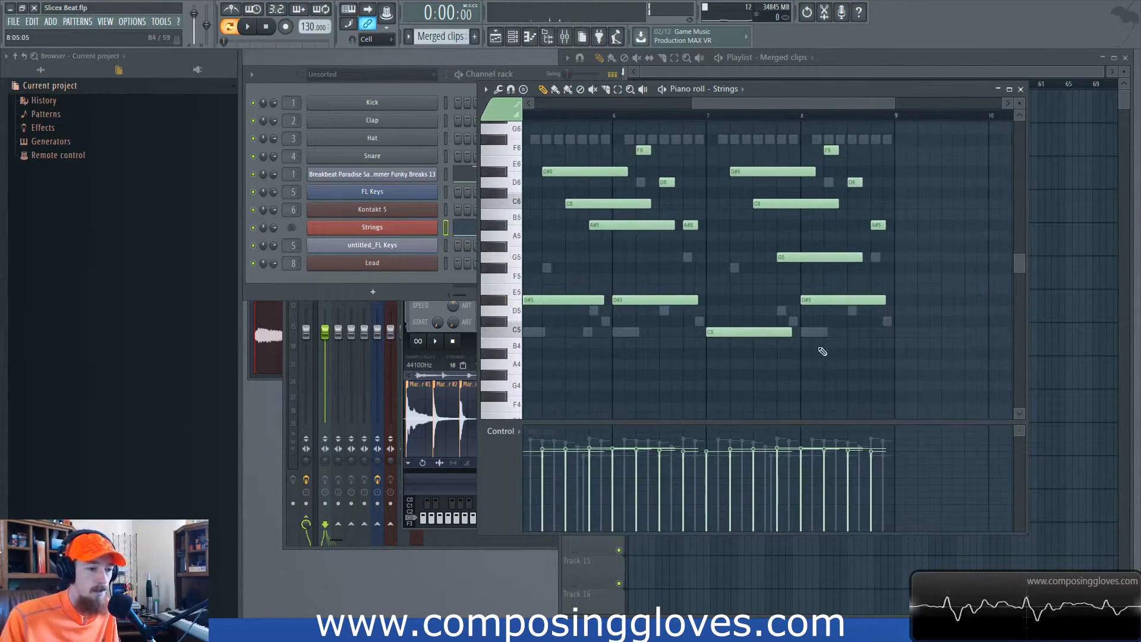
pyautogui.scroll(-1, 752, 214)
pyautogui.scroll(-2, 665, 199)
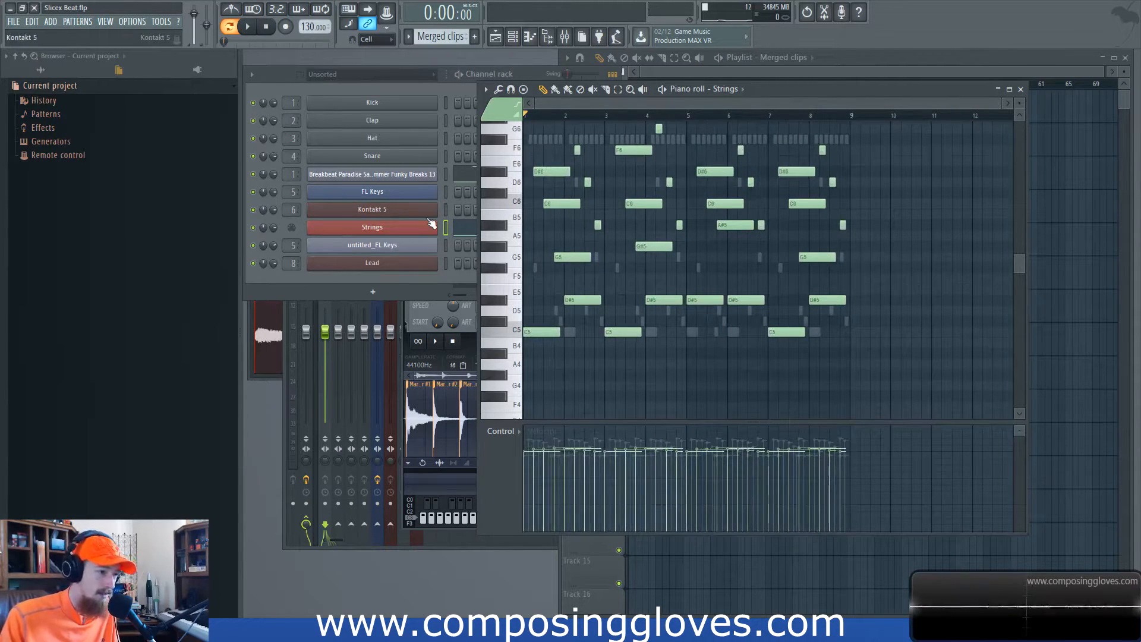
pyautogui.click(416, 174)
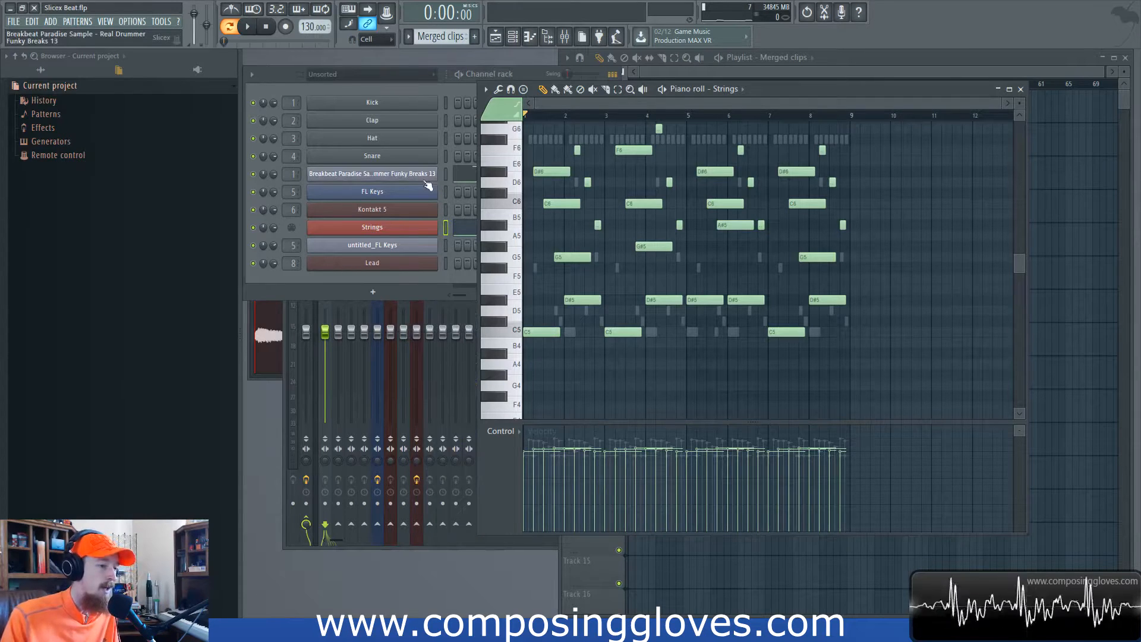
pyautogui.click(1021, 90)
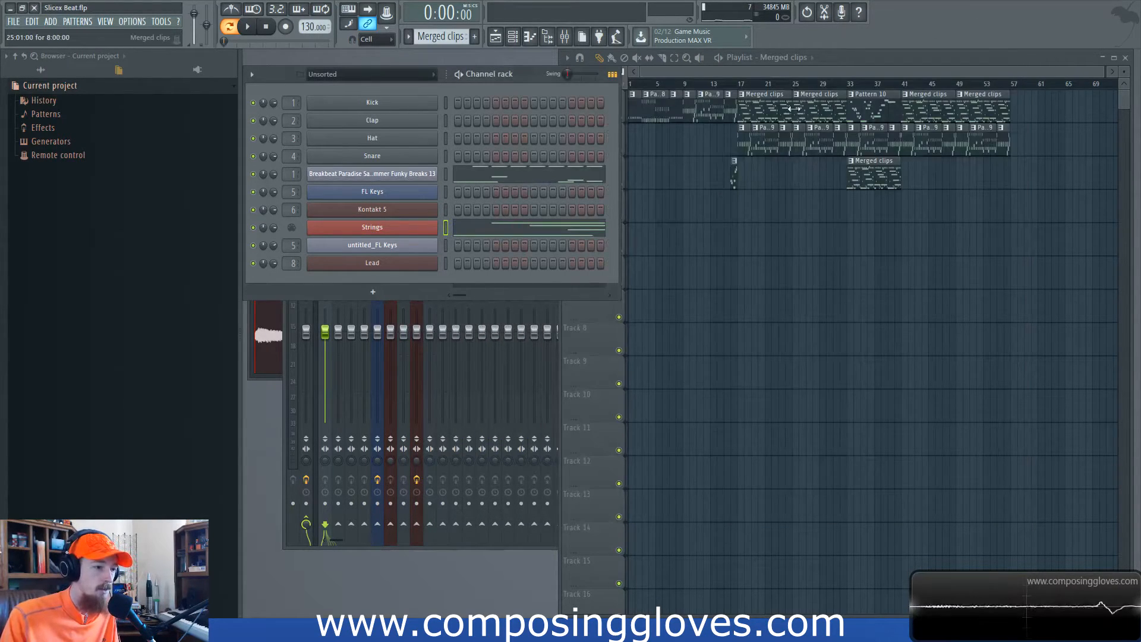
# - Check the Strings channel's articulation controls, then view the Session Strings Pro keyswitch page in Kontakt 5 and close the plugin
pyautogui.click(409, 229)
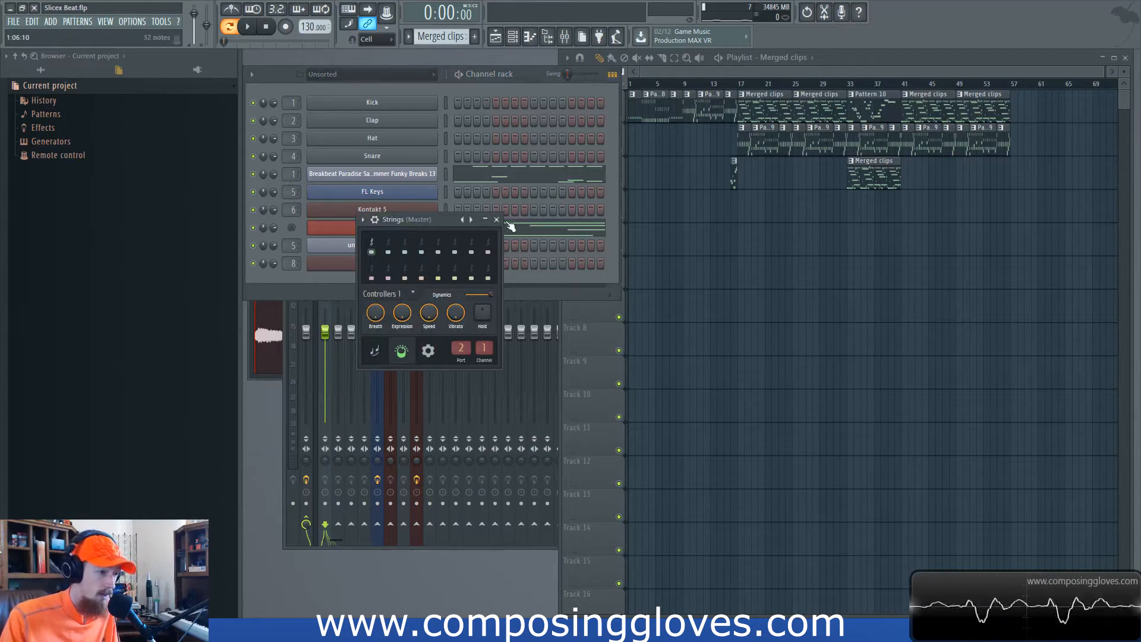
pyautogui.click(509, 227)
pyautogui.click(426, 209)
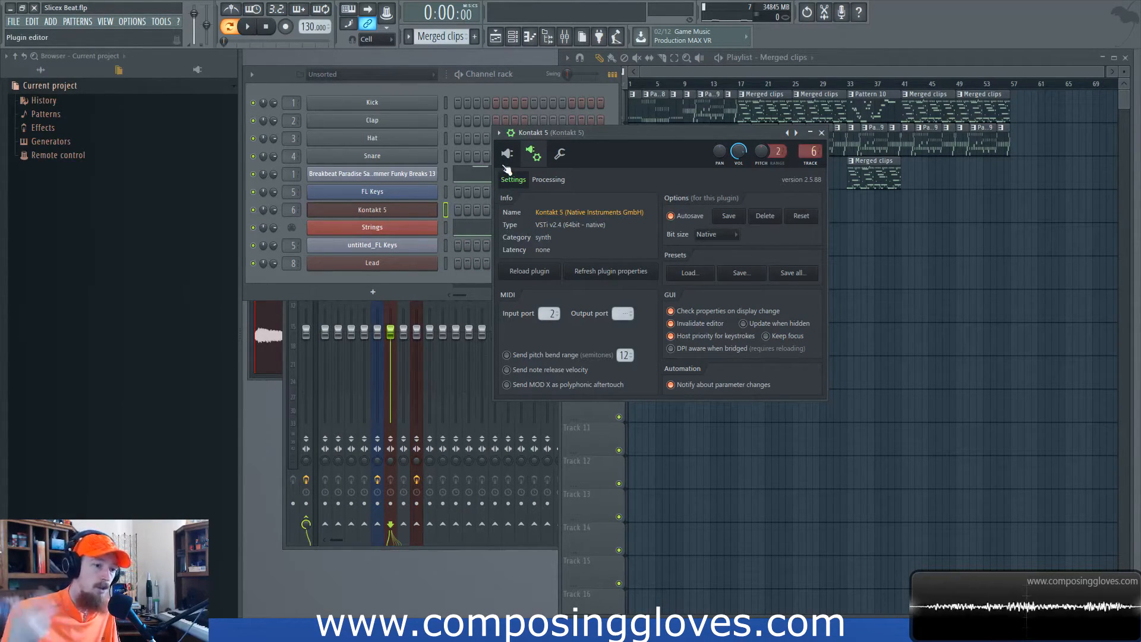
pyautogui.click(507, 151)
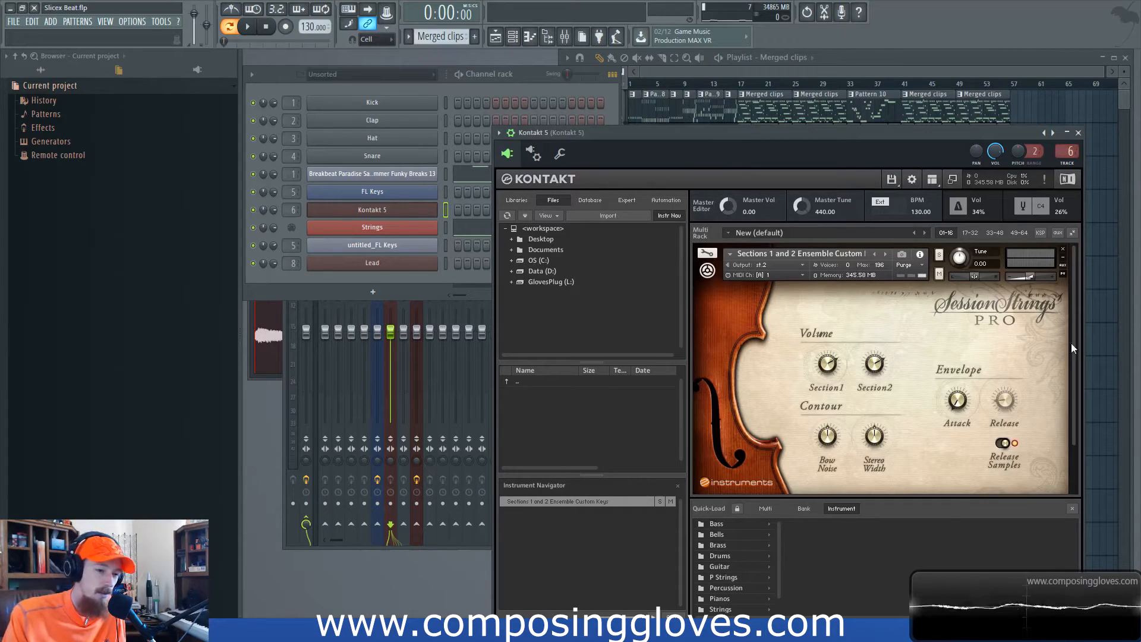
pyautogui.scroll(-2, 1068, 373)
pyautogui.click(832, 443)
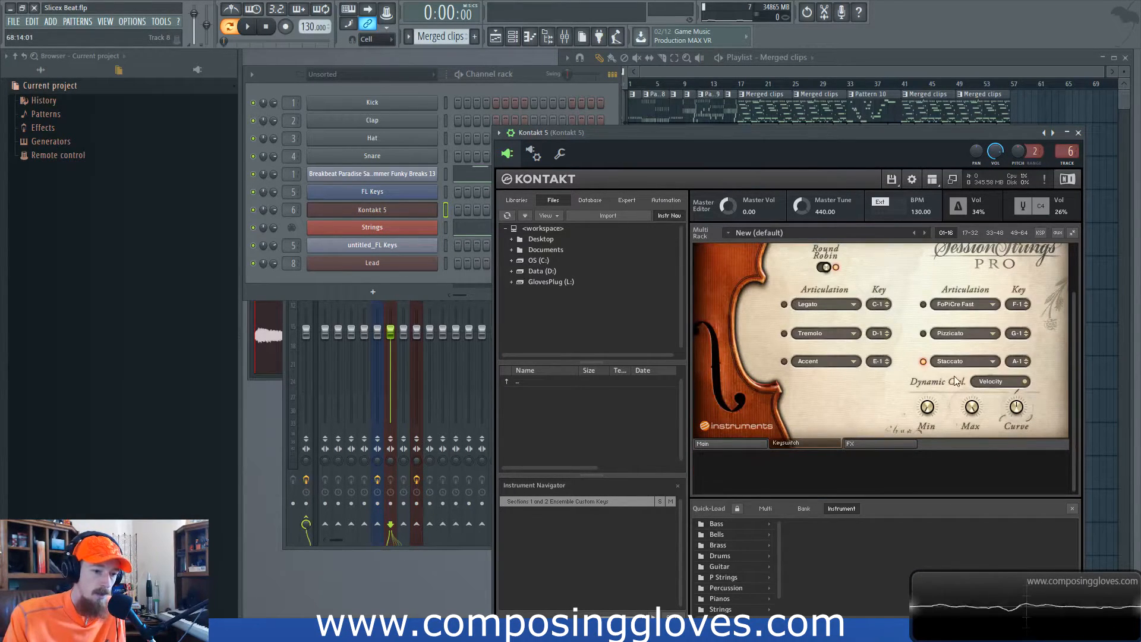
pyautogui.click(1078, 133)
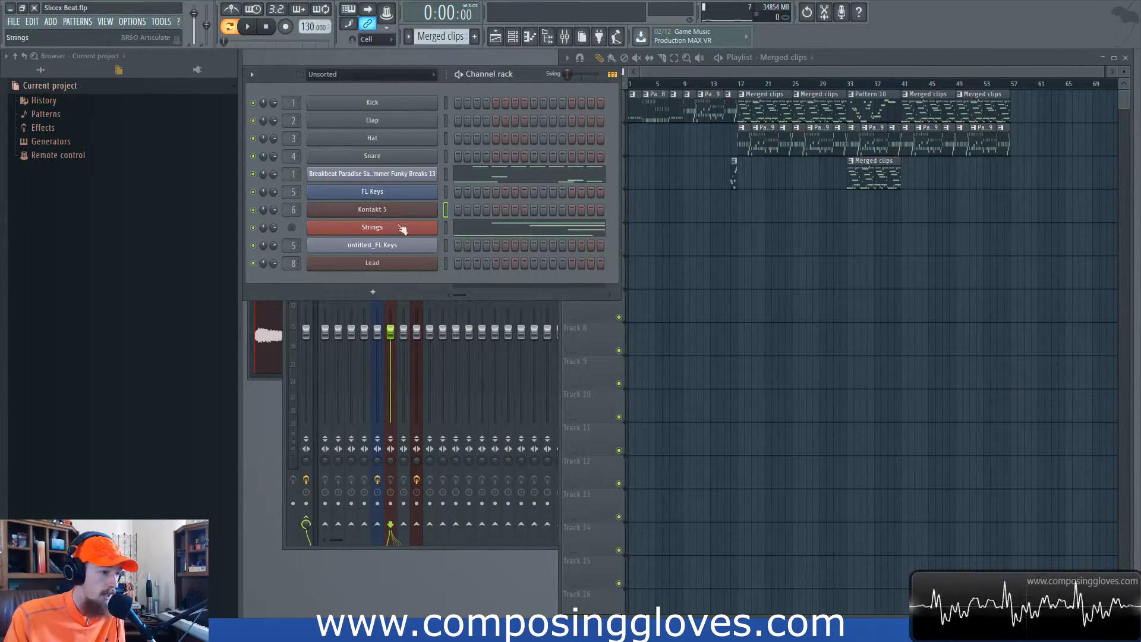
# - Select Pattern 10 in the playlist and play the arrangement in song mode from bar 33 before stopping it
pyautogui.click(565, 39)
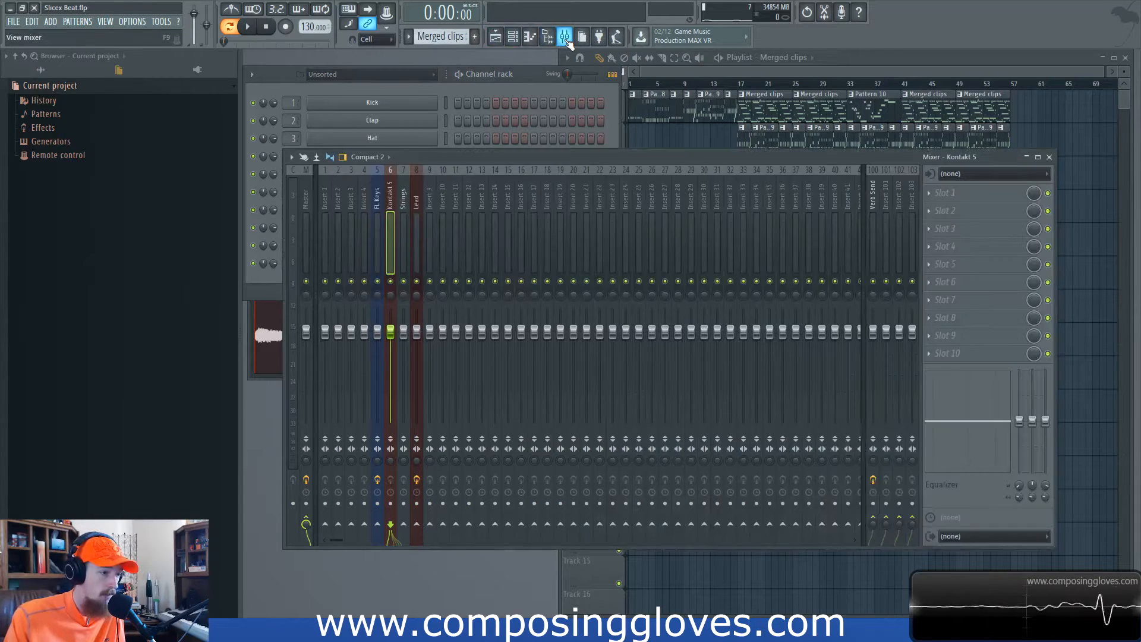
pyautogui.click(475, 88)
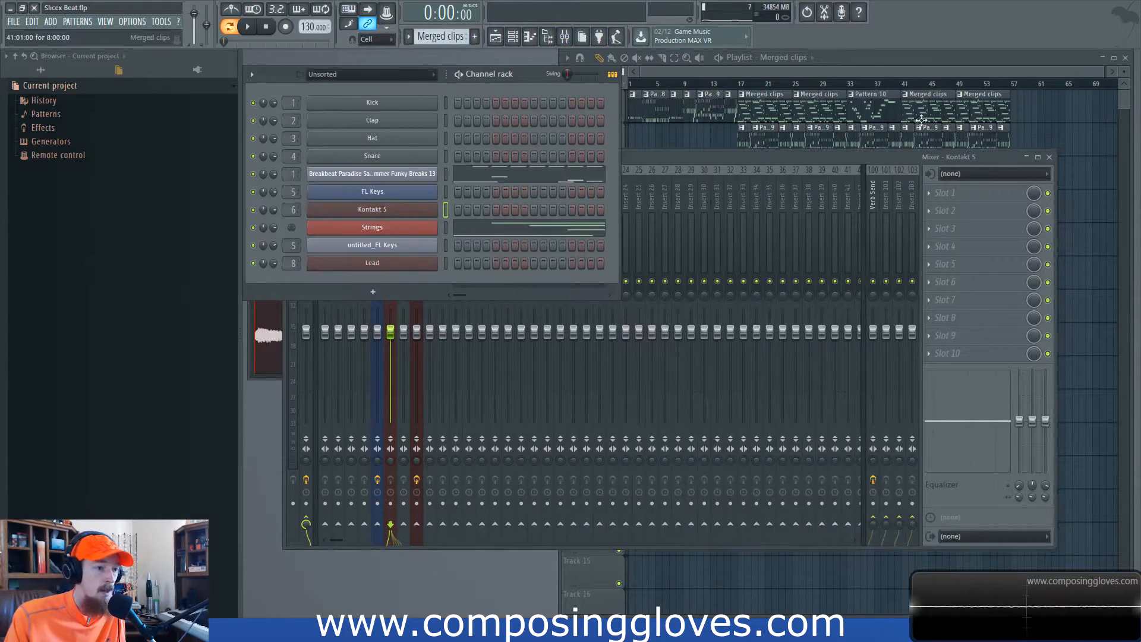
pyautogui.click(796, 72)
pyautogui.scroll(2, 862, 171)
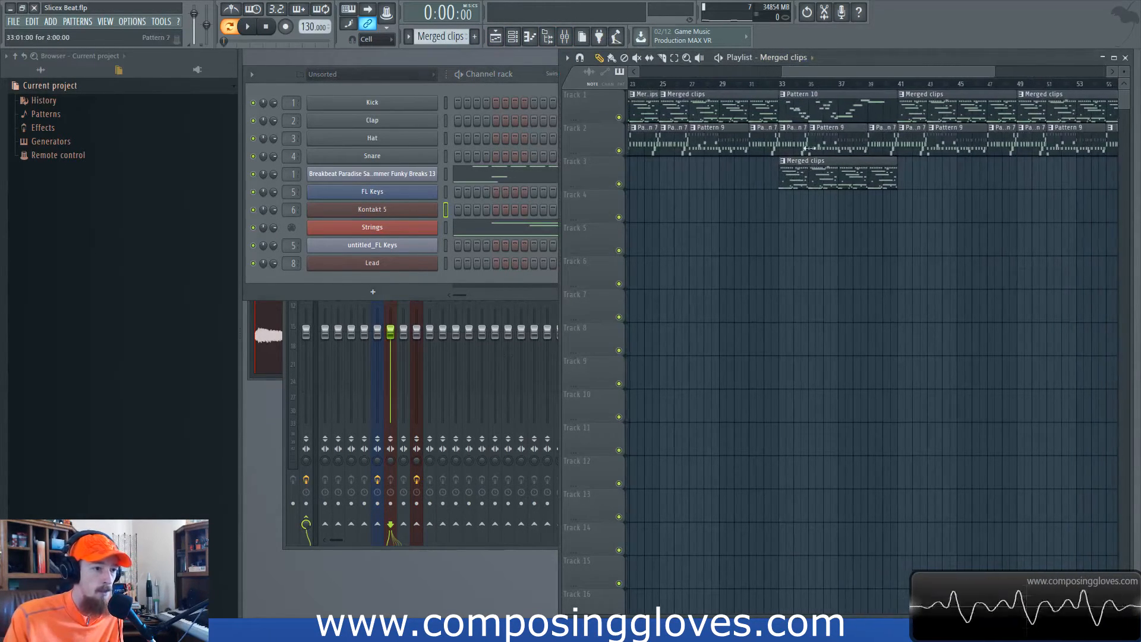
pyautogui.click(819, 117)
pyautogui.click(782, 84)
pyautogui.press('l')
pyautogui.press('space')
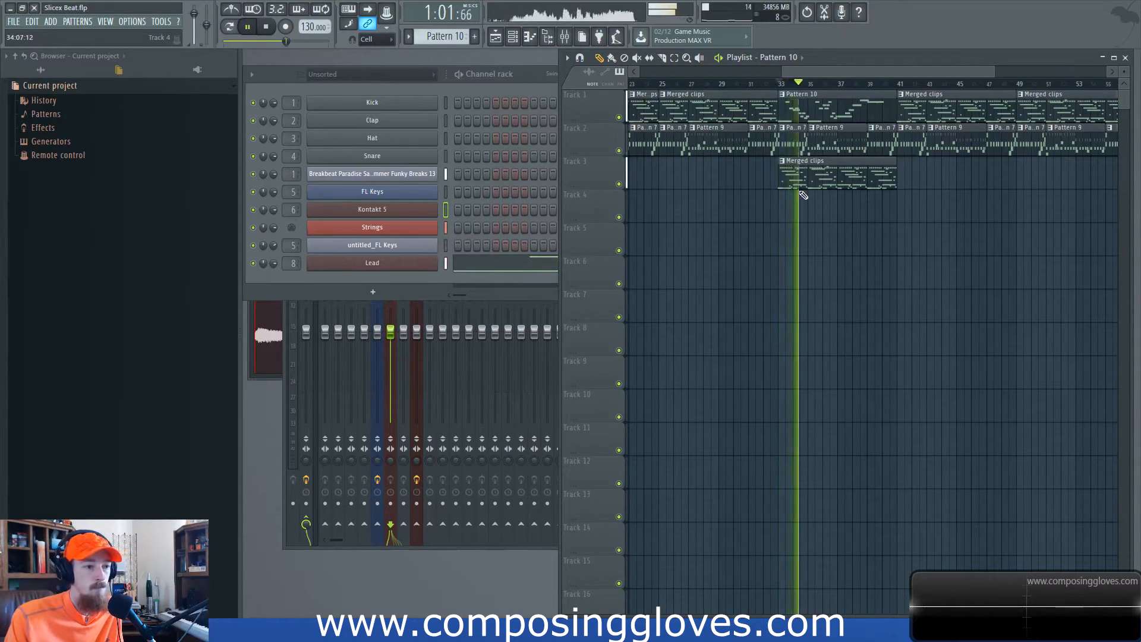
pyautogui.press('space')
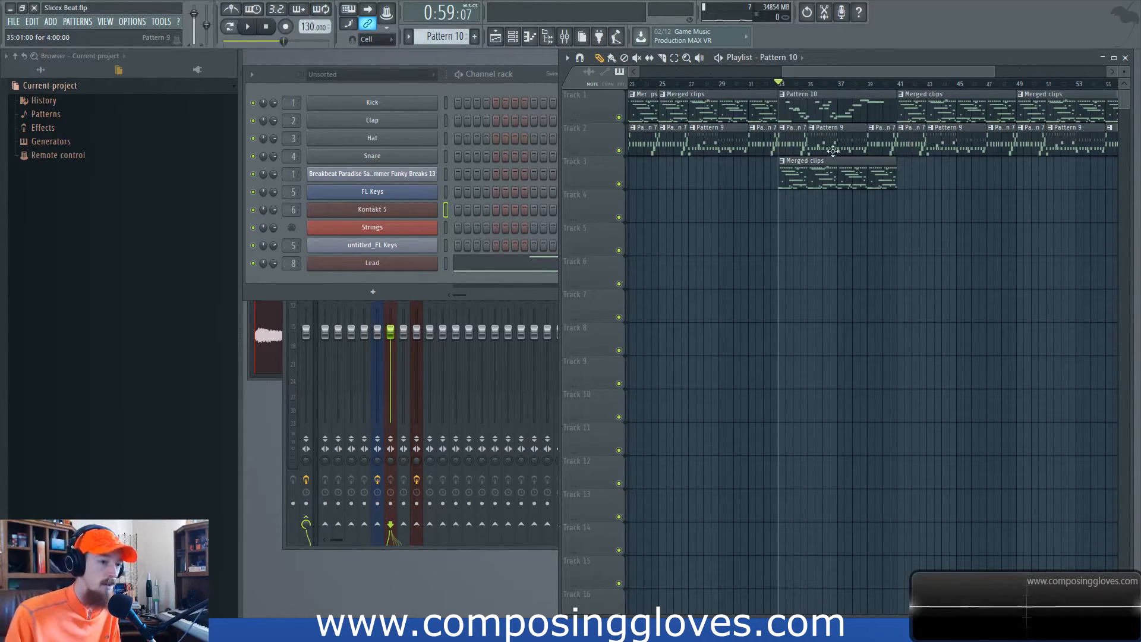
pyautogui.click(815, 176)
pyautogui.moveTo(925, 170); pyautogui.dragTo(885, 197)
pyautogui.moveTo(819, 109); pyautogui.dragTo(850, 184)
pyautogui.keyDown('ctrl'); pyautogui.click(942, 183); pyautogui.keyUp('ctrl')
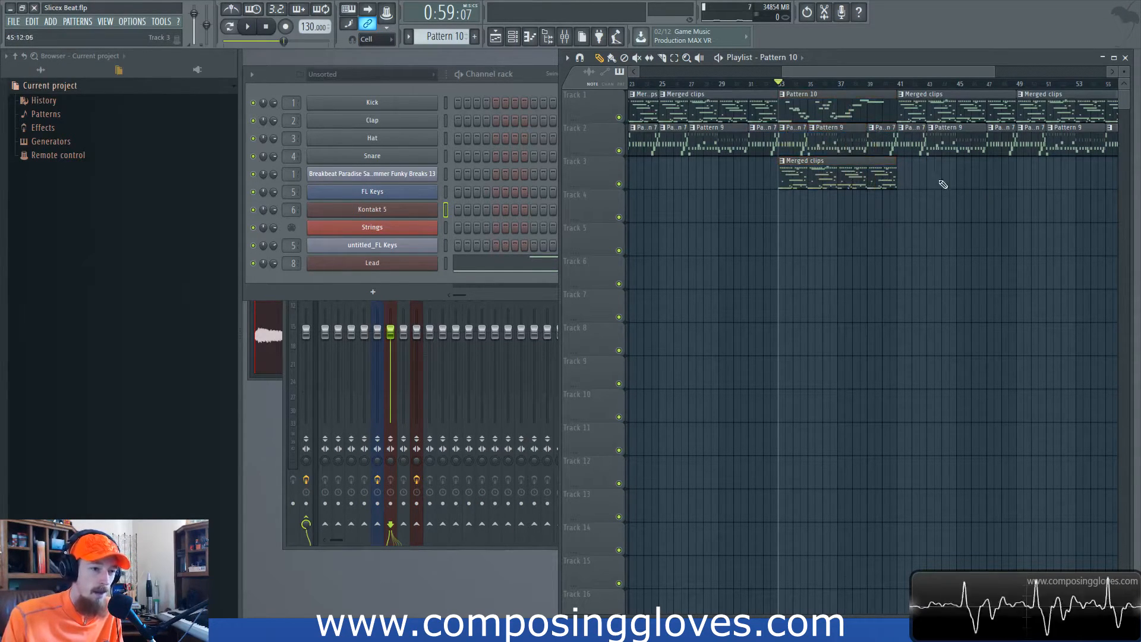
# - Open the Lead notes of Pattern 10 in the piano roll and examine the melody
pyautogui.doubleClick(850, 114)
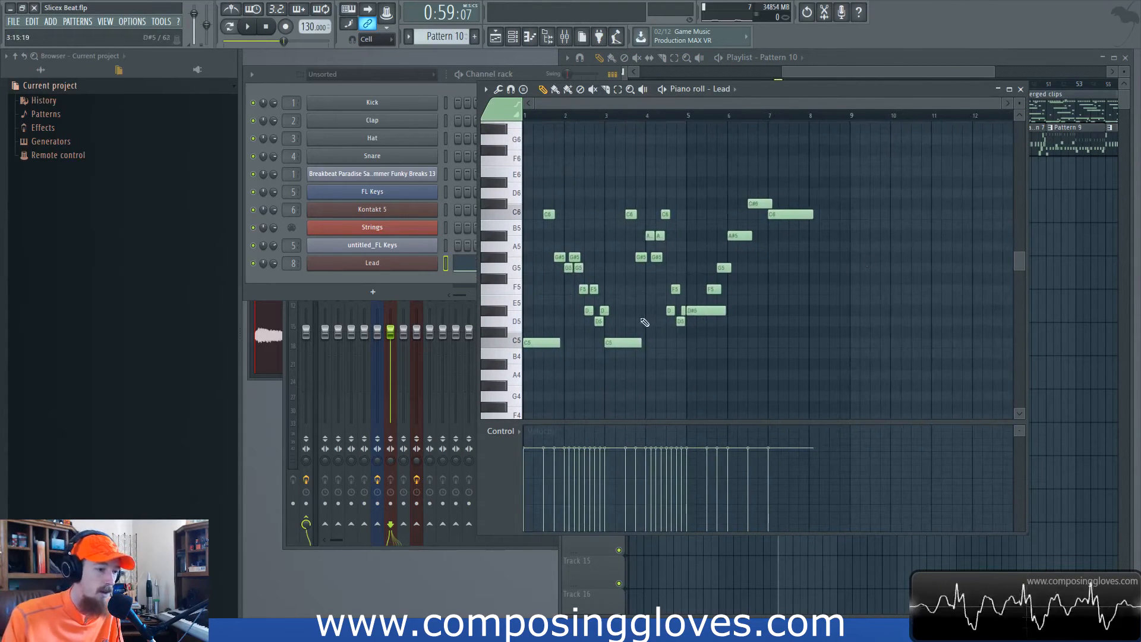
pyautogui.scroll(3, 562, 288)
pyautogui.moveTo(600, 220); pyautogui.dragTo(630, 241)
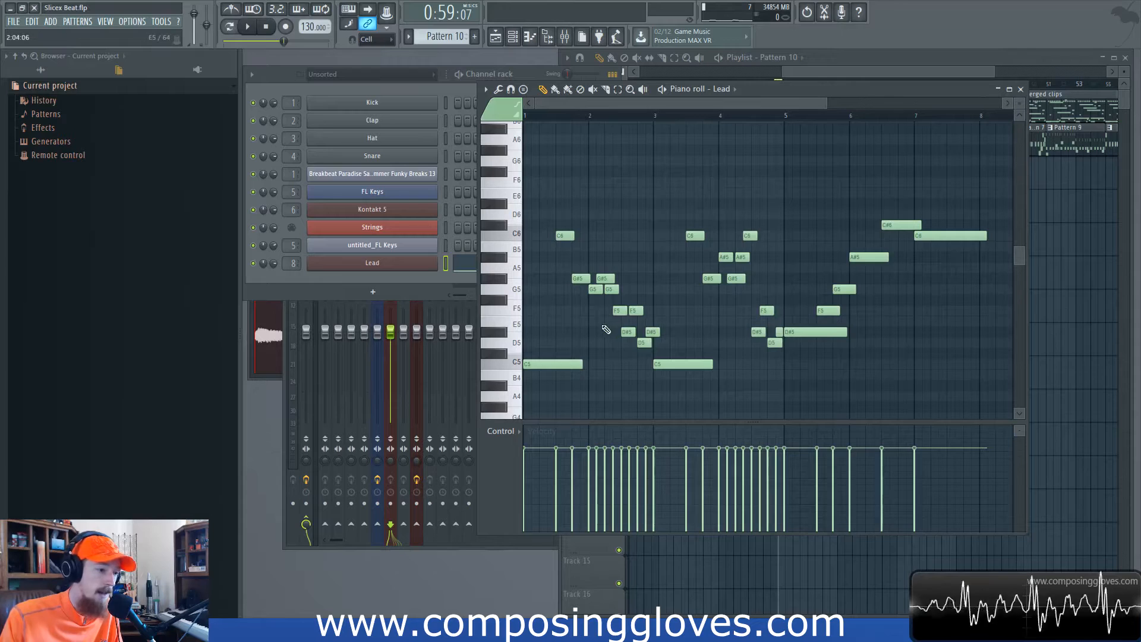
# - Show the Lead channel's Massive synth and its effects chain in the mixer
pyautogui.click(312, 275)
pyautogui.click(354, 270)
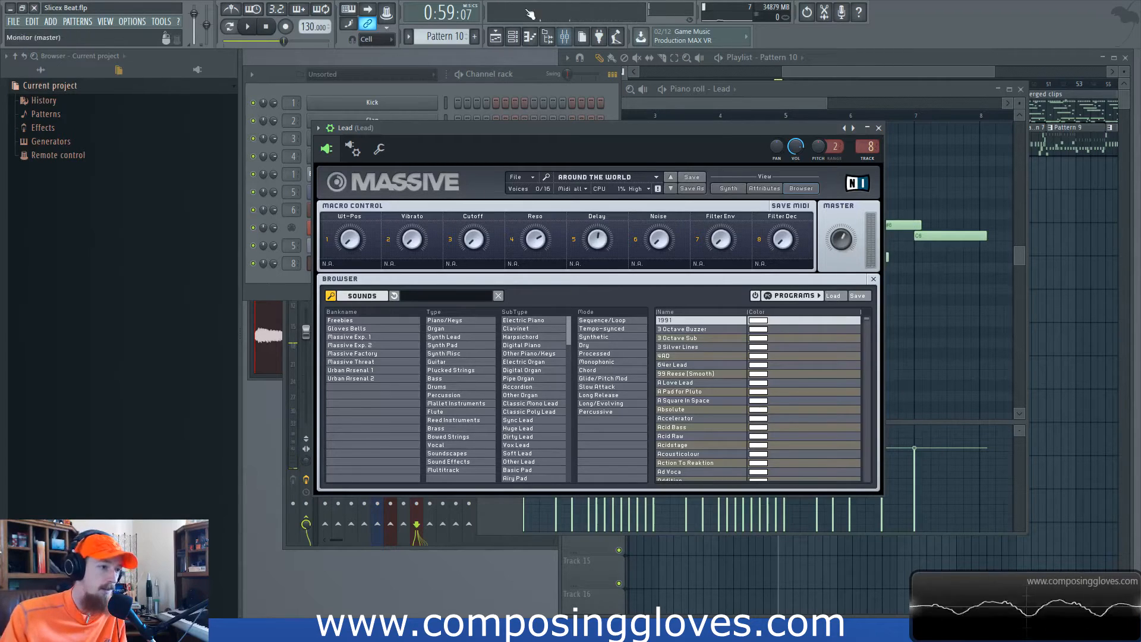
pyautogui.click(566, 39)
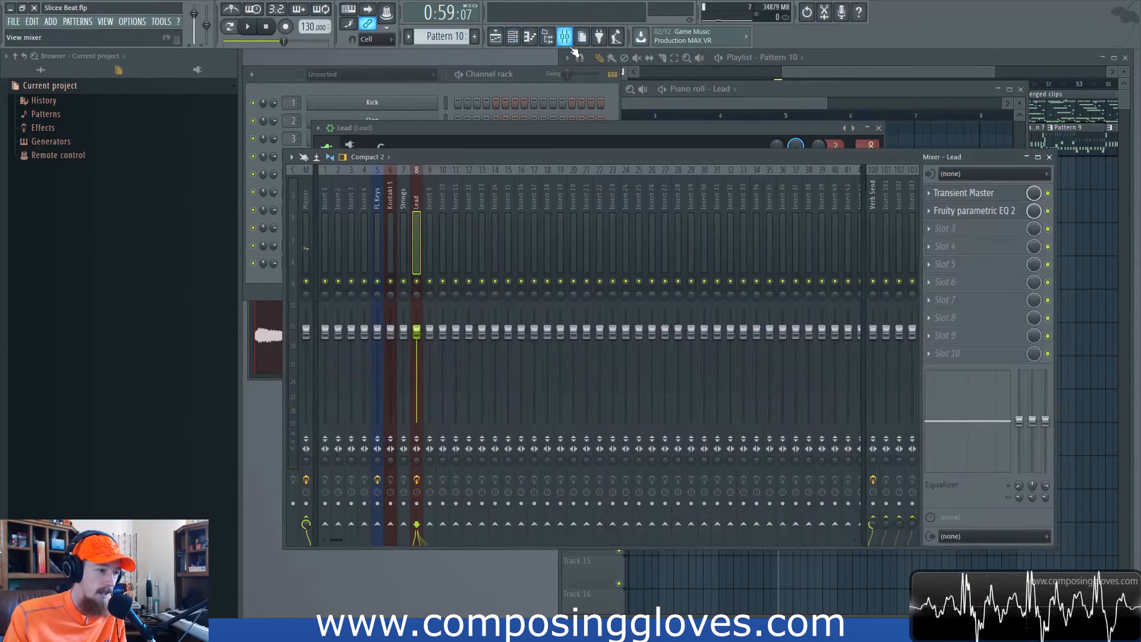
# - Open the Transient Master effect on the Lead mixer track and view its attack, sustain and gain settings
pyautogui.click(402, 204)
pyautogui.click(419, 205)
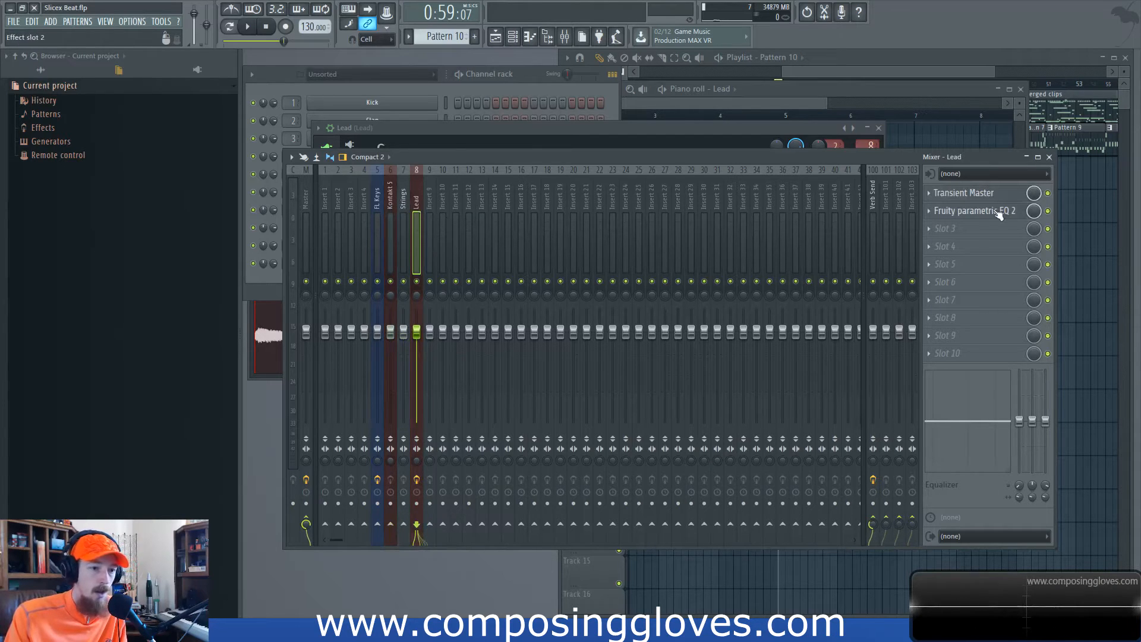
pyautogui.click(985, 194)
pyautogui.moveTo(568, 142); pyautogui.dragTo(693, 153)
pyautogui.moveTo(566, 243)
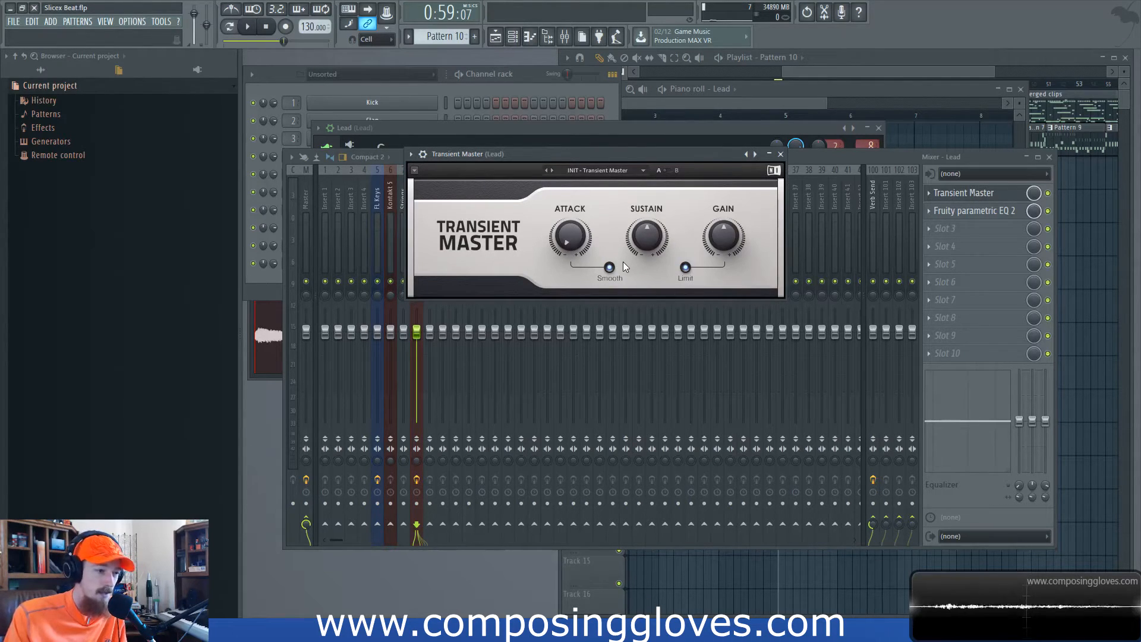
pyautogui.click(1044, 197)
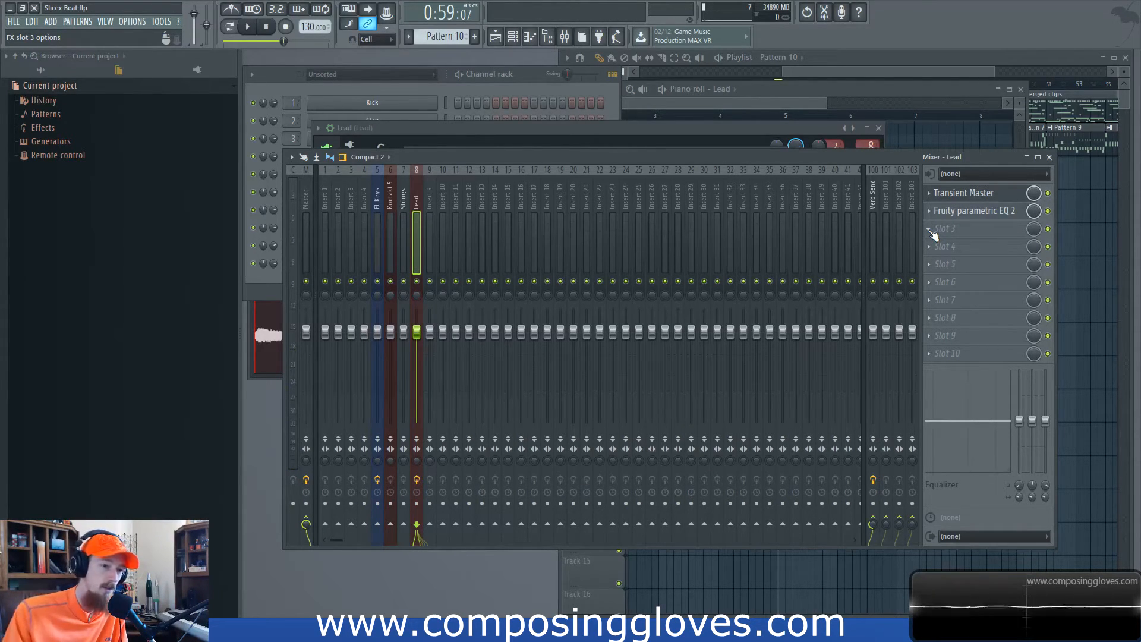
# - View the Lead track's Fruity parametric EQ 2 curve, and close the effect and the Lead synth window
pyautogui.click(975, 212)
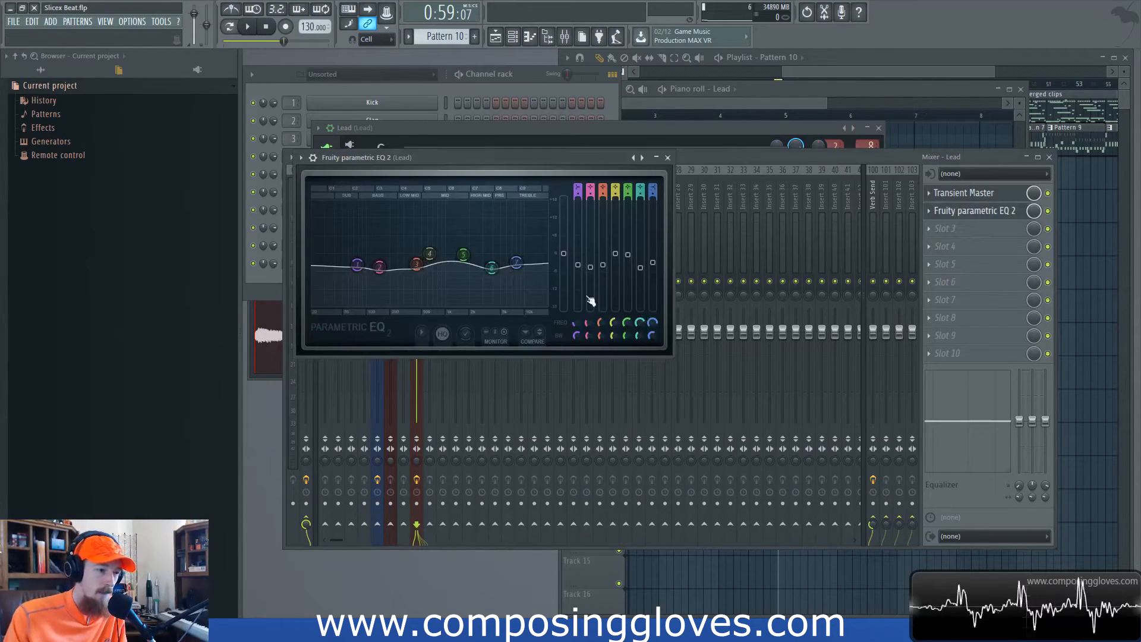
pyautogui.click(668, 158)
pyautogui.click(781, 154)
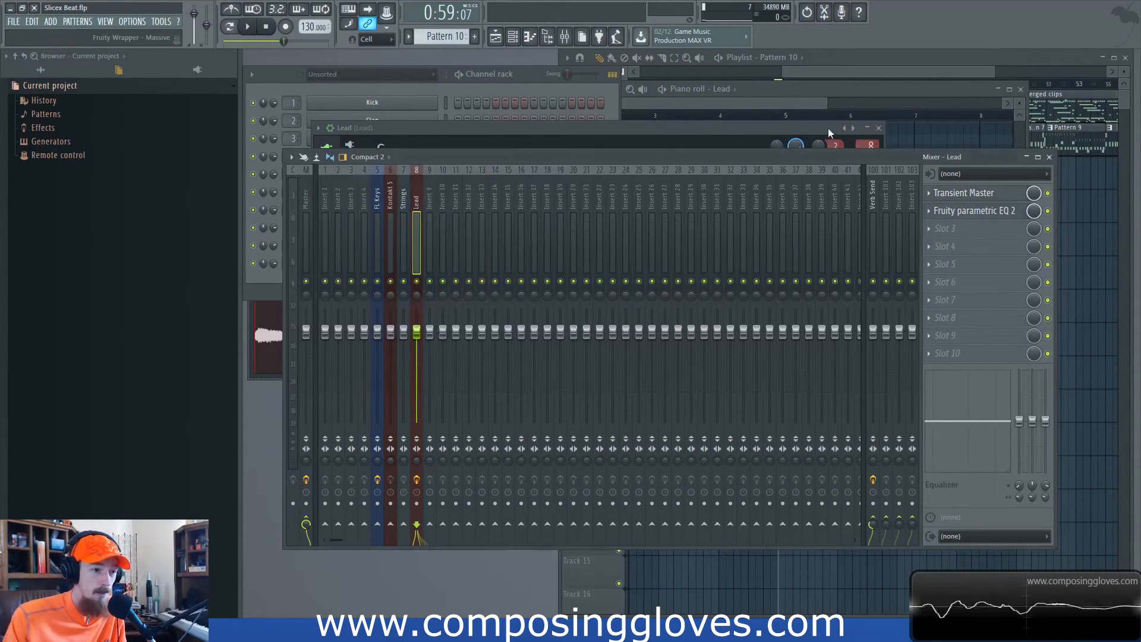
pyautogui.click(878, 128)
# - Check the effects on the Verb Send and Kontakt 5 mixer tracks, and show the whole arrangement in the playlist
pyautogui.click(871, 220)
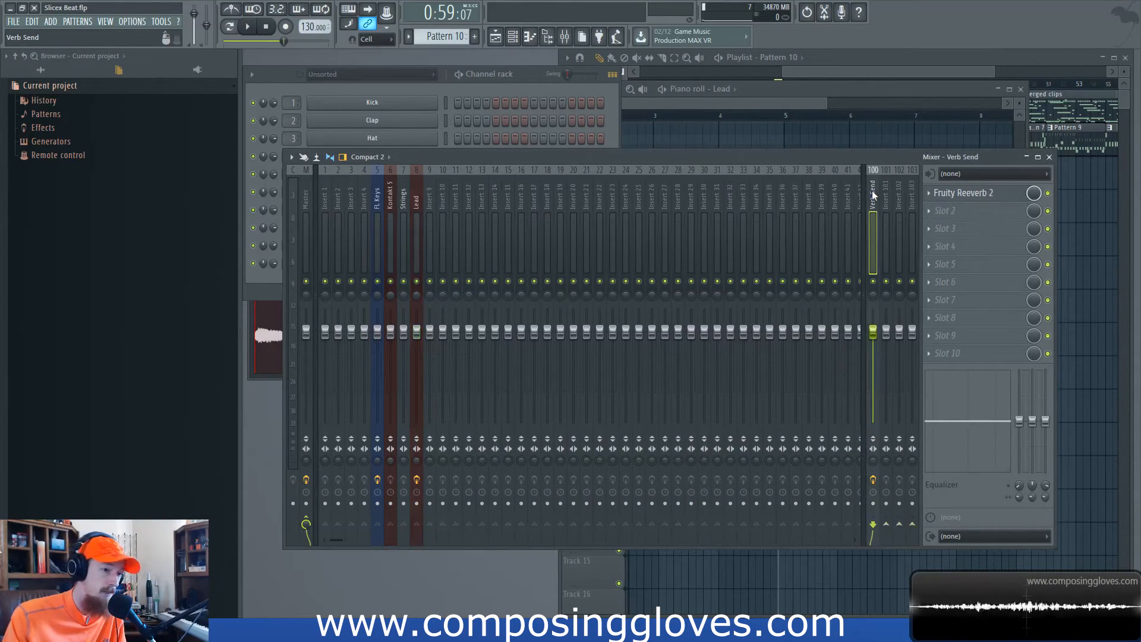
pyautogui.click(389, 208)
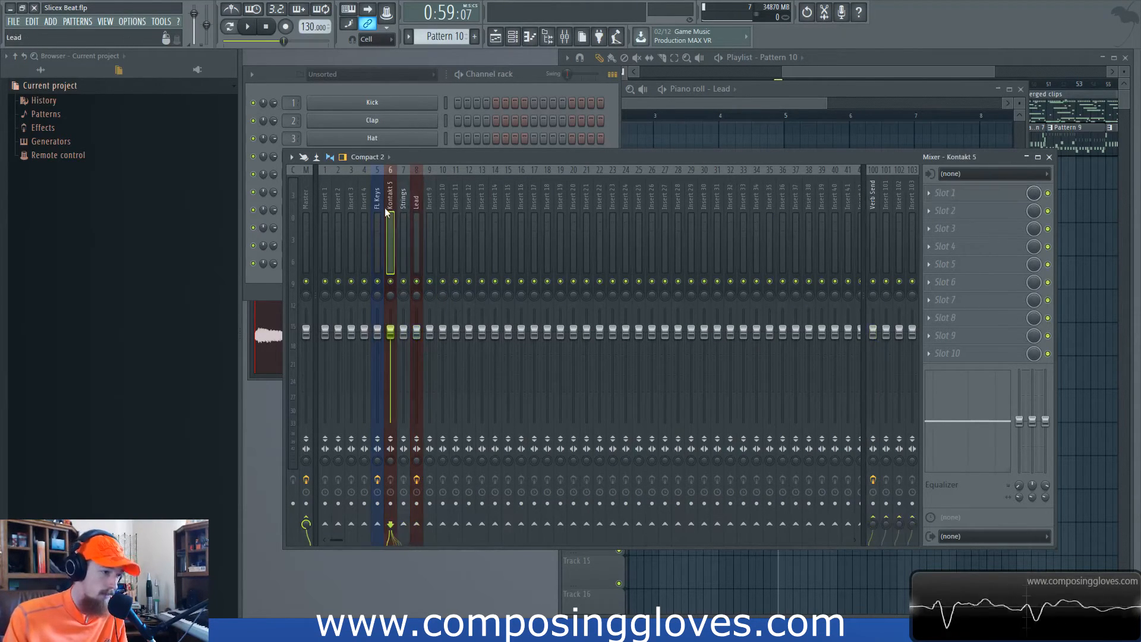
pyautogui.click(879, 69)
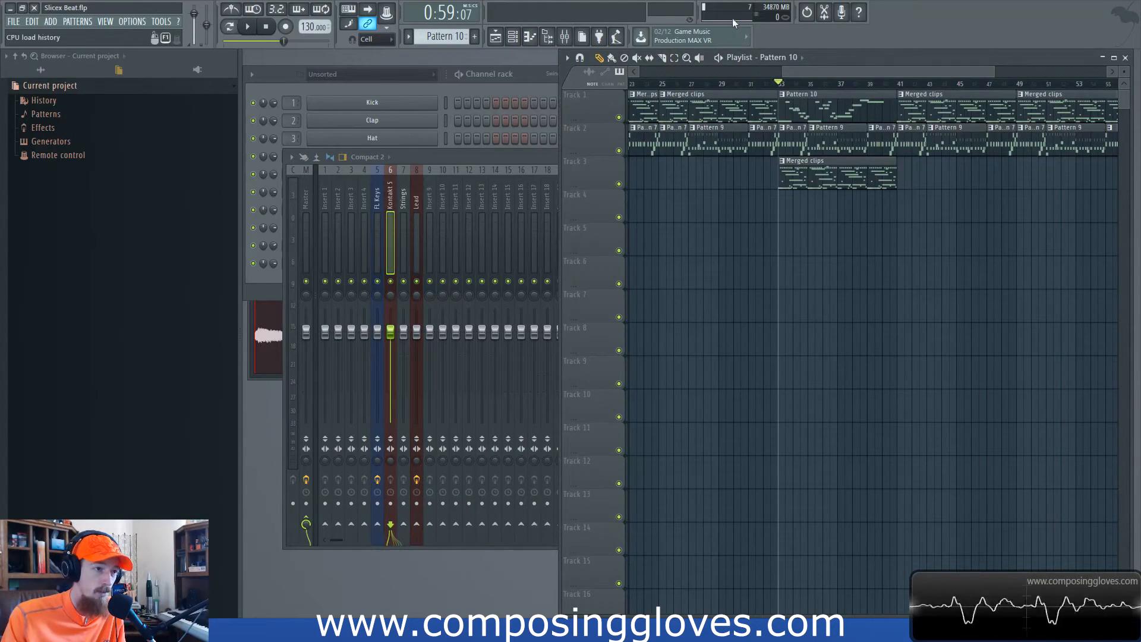
pyautogui.scroll(-5, 772, 236)
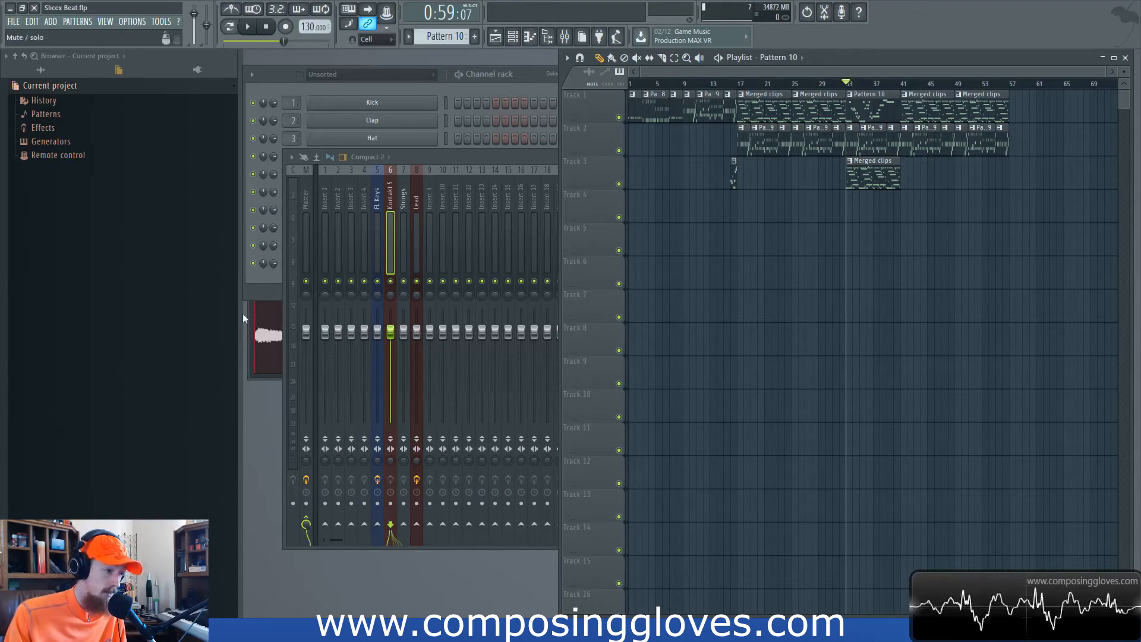
# - Open the untitled_FL Keys channel's Slicex sampler from the channel rack and place its window clear of the channel names
pyautogui.click(253, 297)
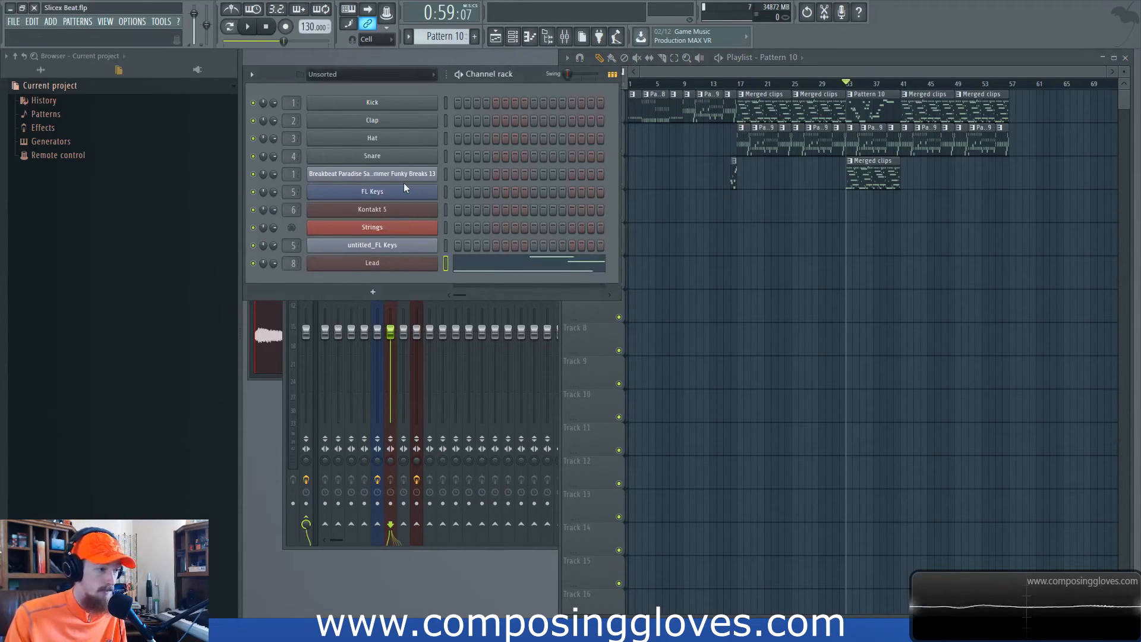
pyautogui.click(395, 244)
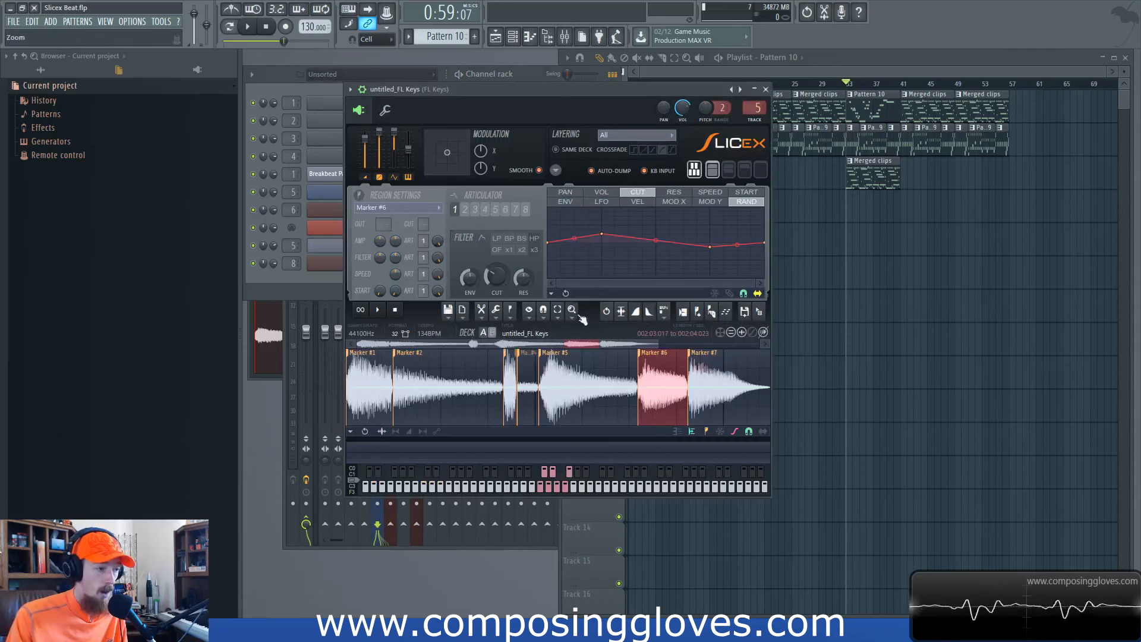
pyautogui.moveTo(611, 105); pyautogui.dragTo(691, 115)
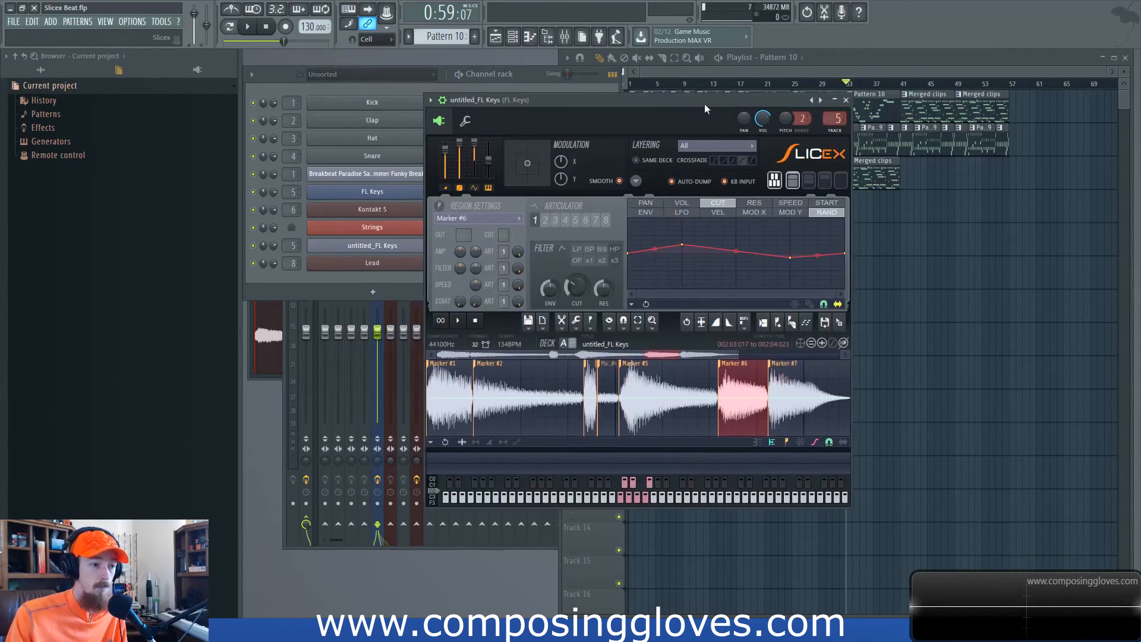